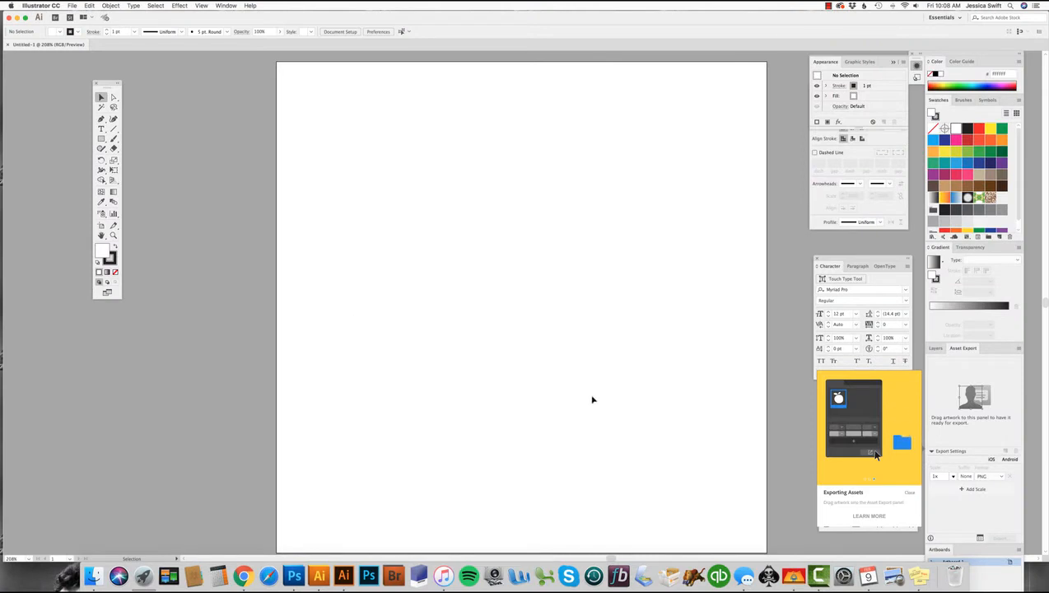
- Dismiss the Exporting Assets tip and set up the Pen tool with no fill
left_click(911, 493)
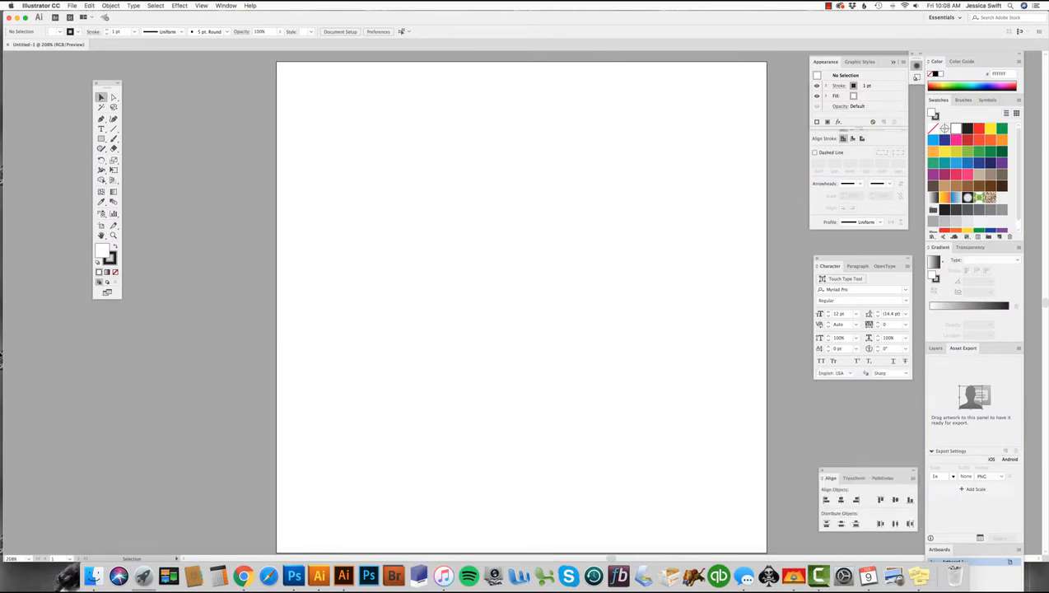
key("super+minus")
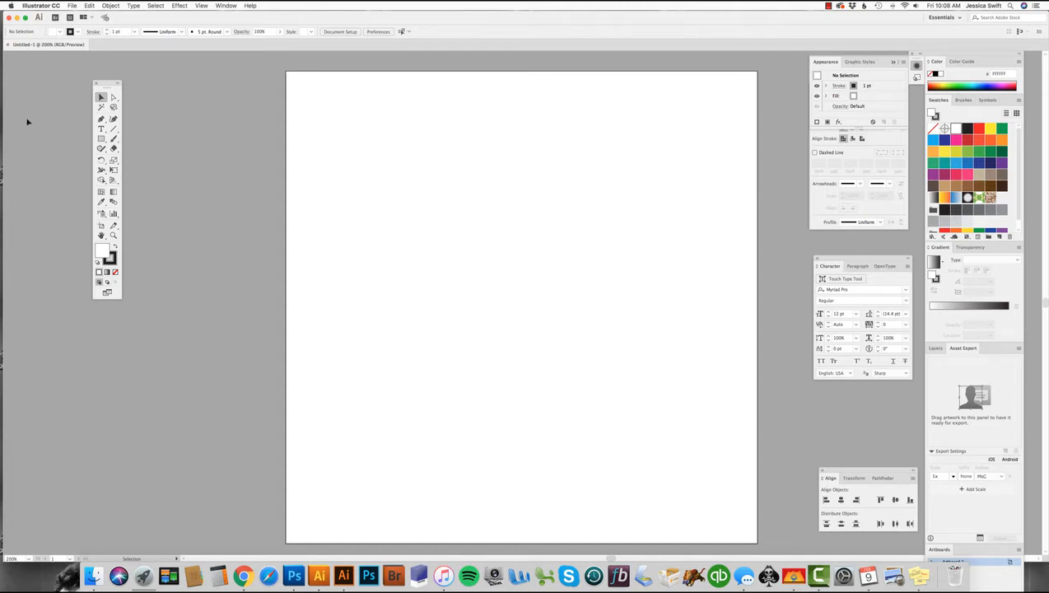
scroll(70, 91, "up", 2)
left_click(100, 119)
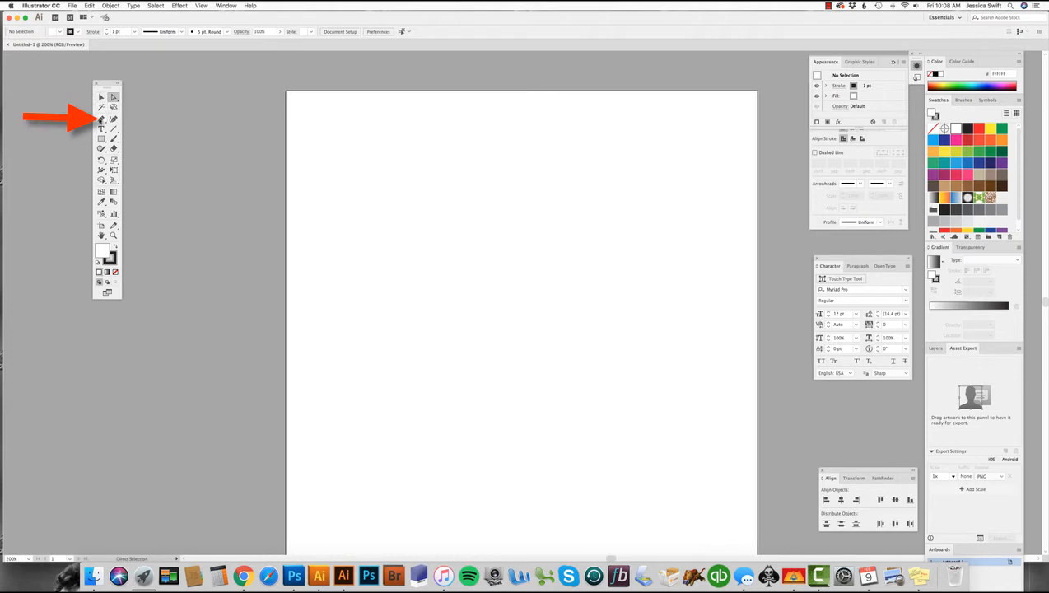
left_click(116, 272)
- Set the stroke color to a soft green, hex 79C988
left_click(110, 260)
double_click(110, 261)
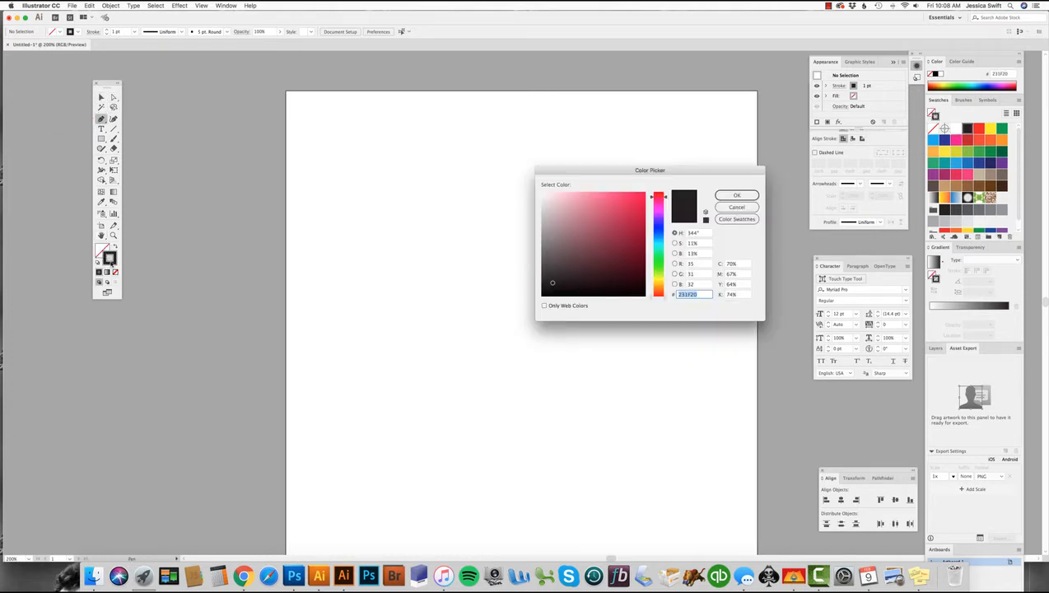
type("CC003A")
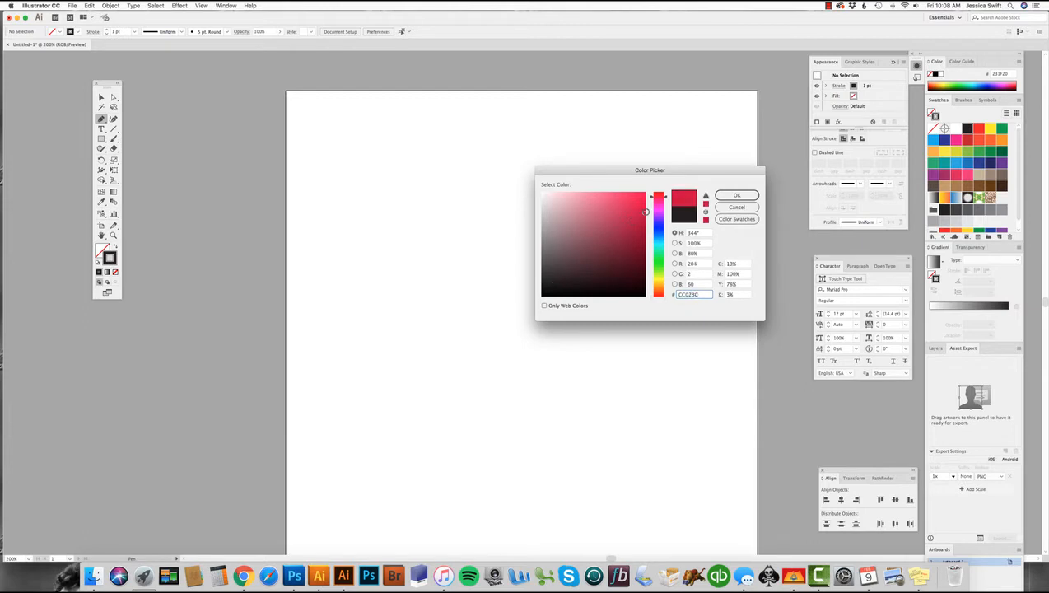
left_click_drag(666, 227, 659, 257)
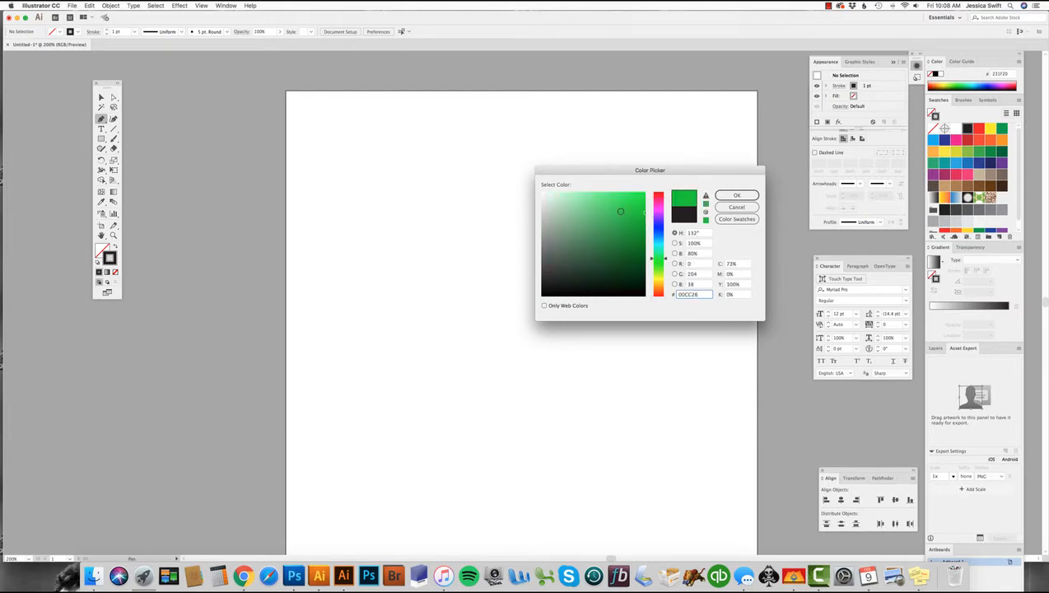
left_click_drag(617, 211, 582, 213)
left_click(736, 195)
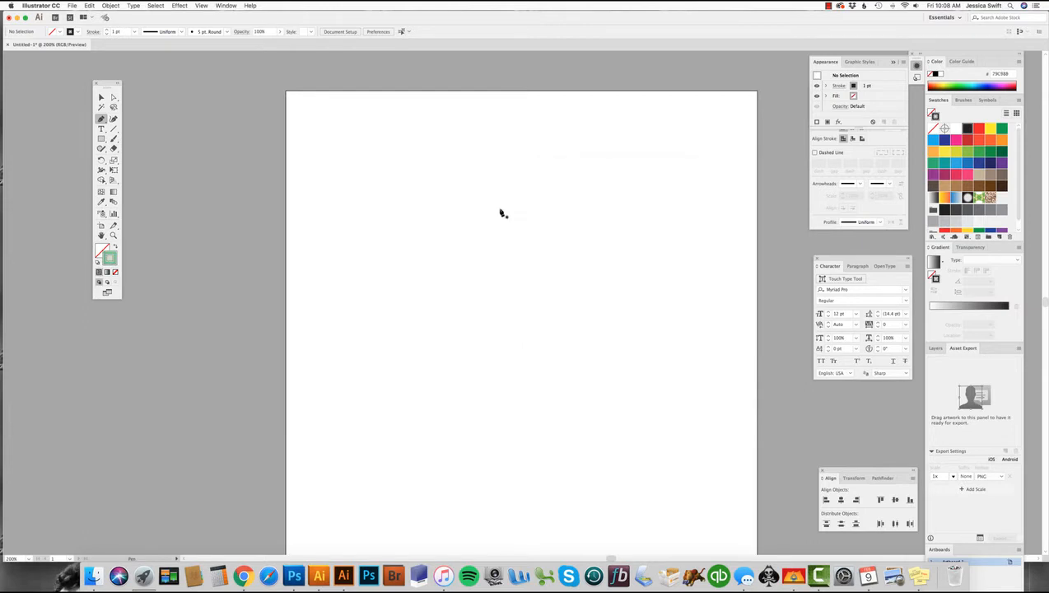
- Turn on Smart Guides for the document
scroll(148, 219, "down", 1)
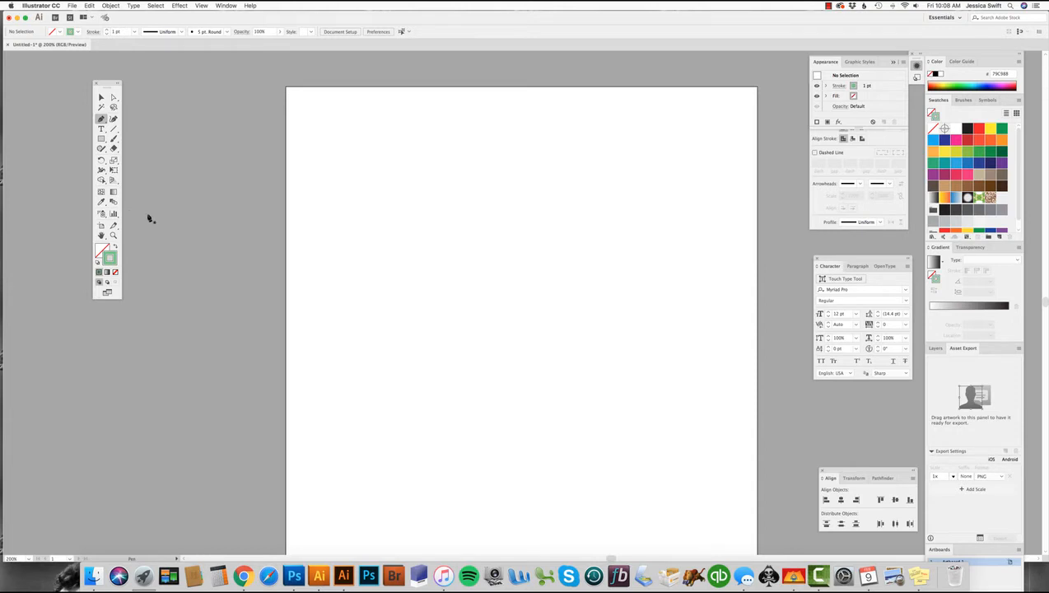
left_click(202, 6)
mouse_move(285, 240)
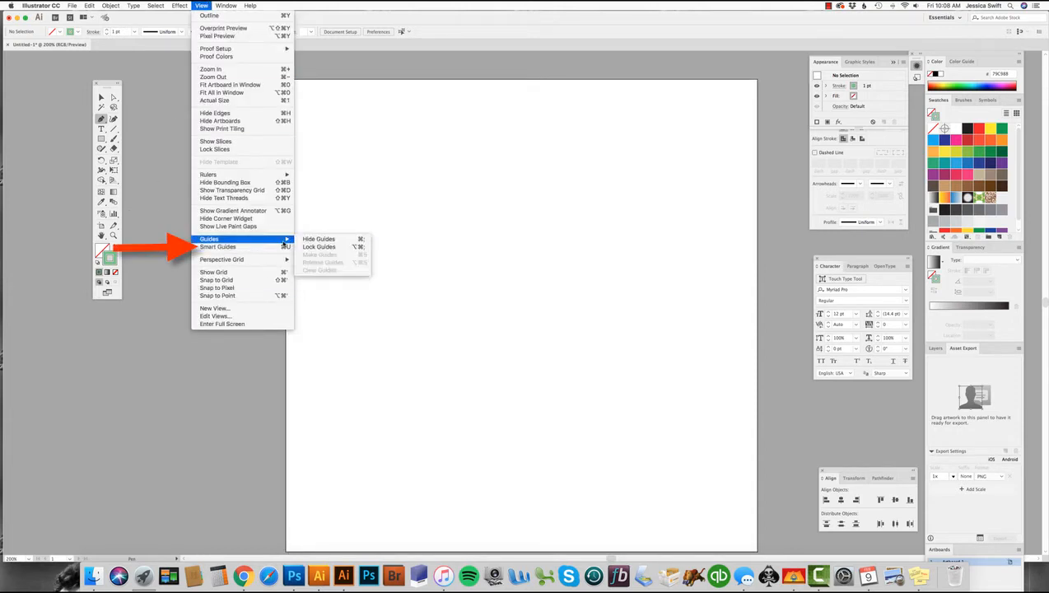
left_click(284, 247)
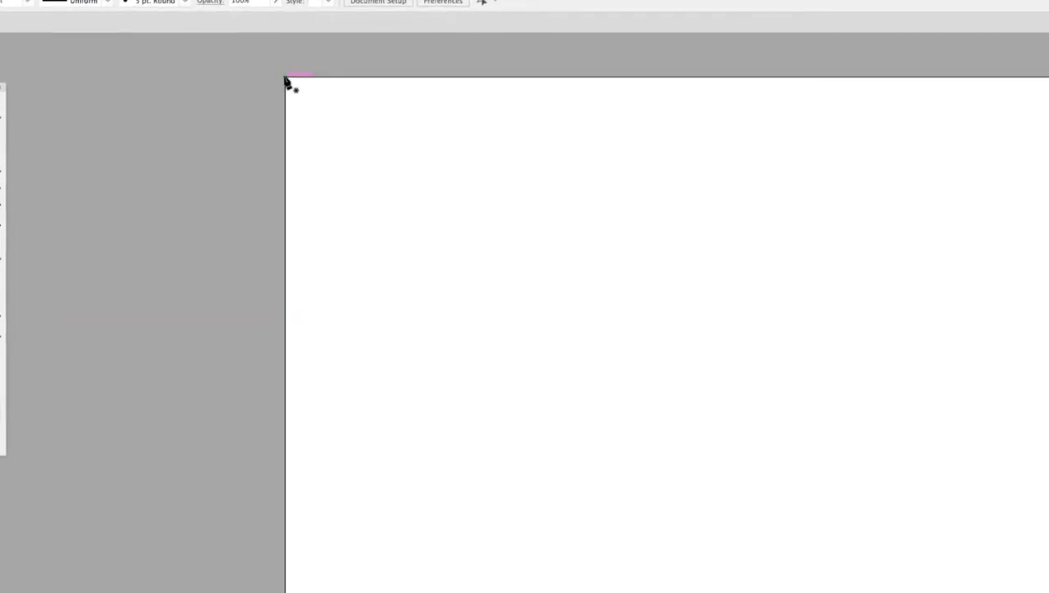
- Draw a straight diagonal line with the Pen tool from the artboard's top-left corner to its bottom-right corner, and end the path
scroll(285, 78, "right", 1)
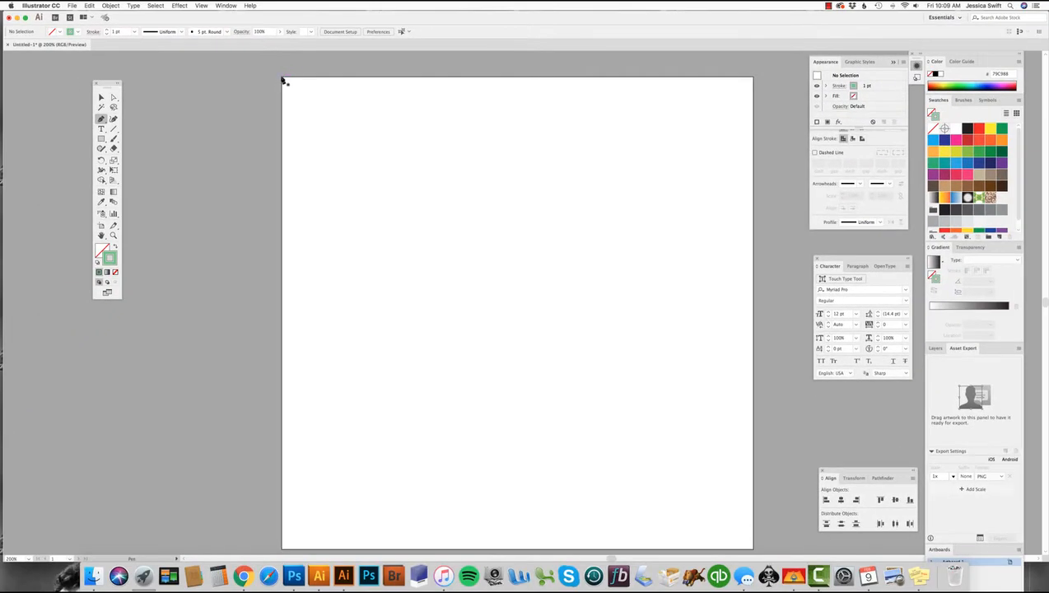
mouse_move(284, 82)
left_mouse_down()
mouse_move(417, 164)
mouse_move(550, 219)
mouse_move(661, 492)
mouse_move(753, 550)
left_mouse_up()
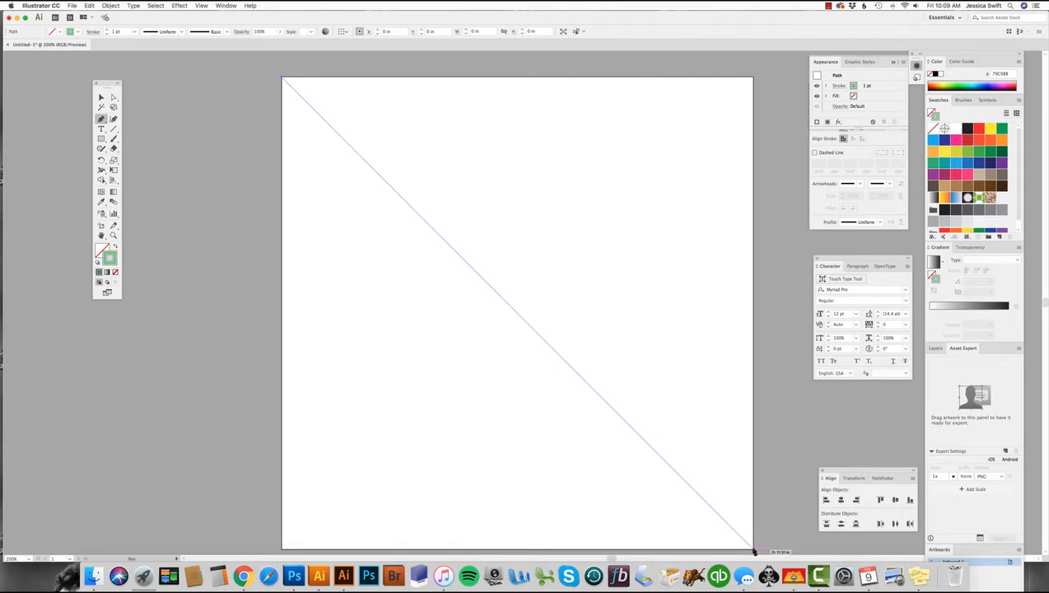
left_click(753, 550)
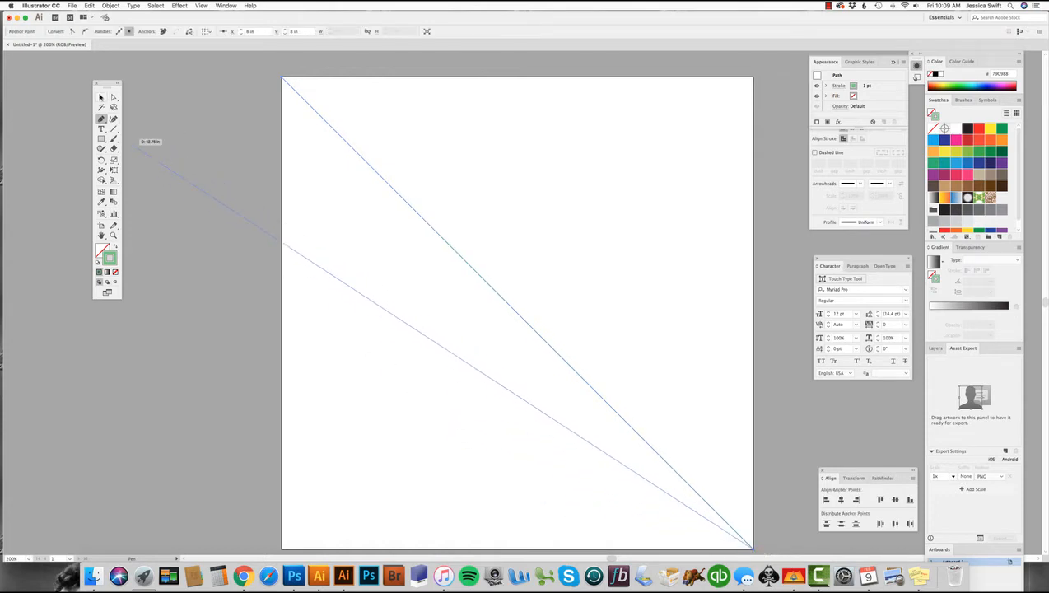
key("v")
left_click(164, 167)
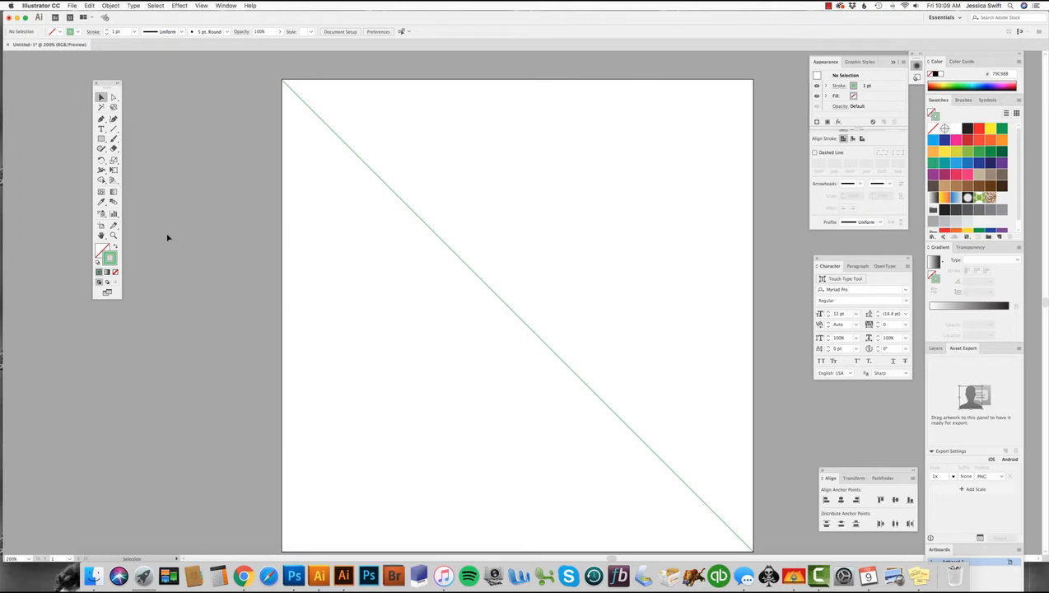
- Give the diagonal line a 10 pt stroke weight with a projecting cap and bevel join
scroll(173, 173, "up", 2)
scroll(173, 173, "left", 2)
scroll(231, 169, "right", 1)
scroll(230, 169, "down", 1)
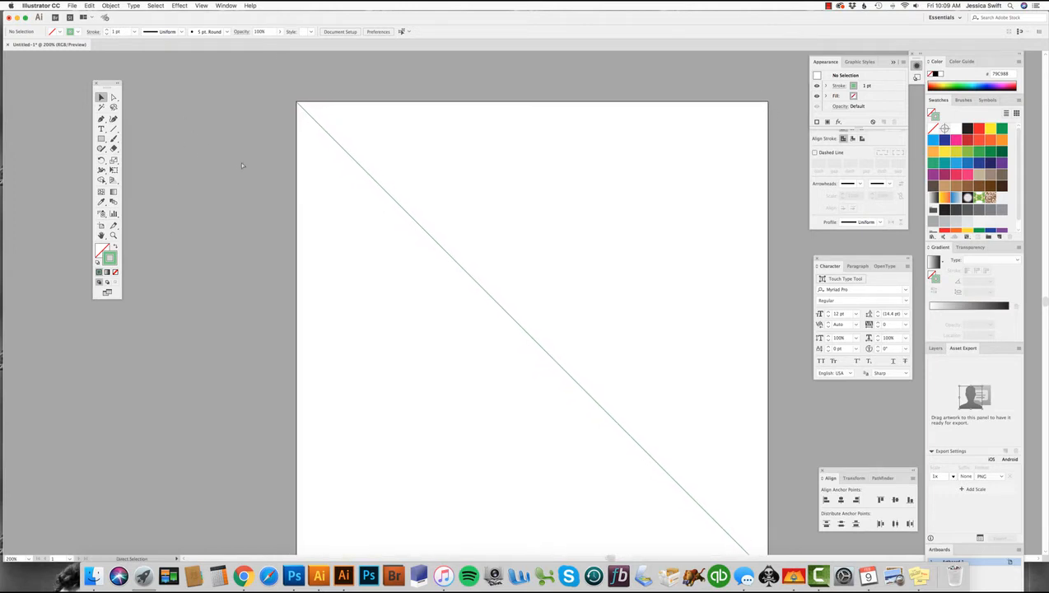
key("super+minus")
scroll(330, 177, "down", 1)
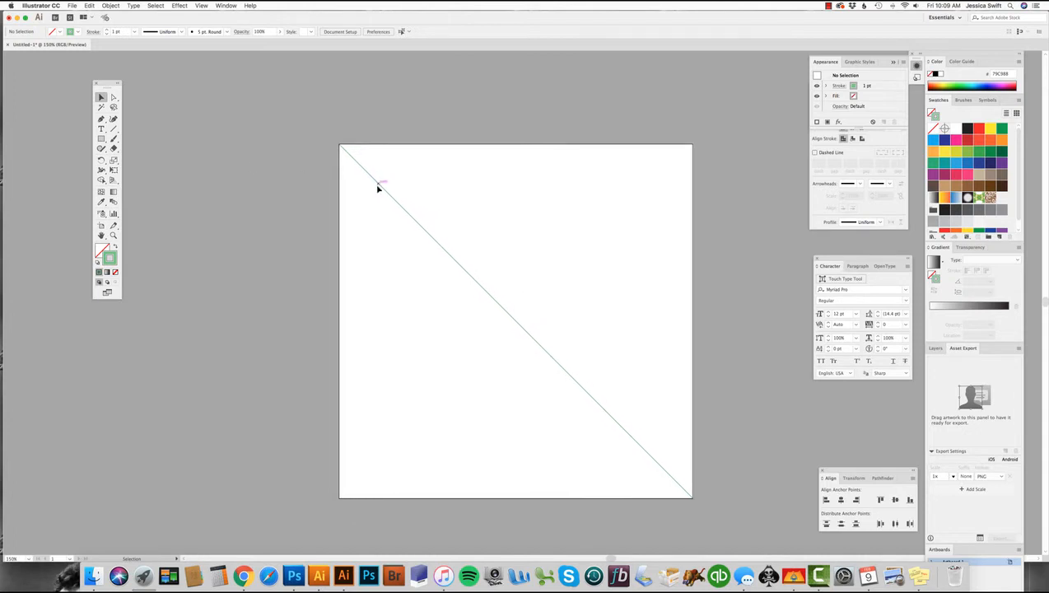
left_click(381, 187)
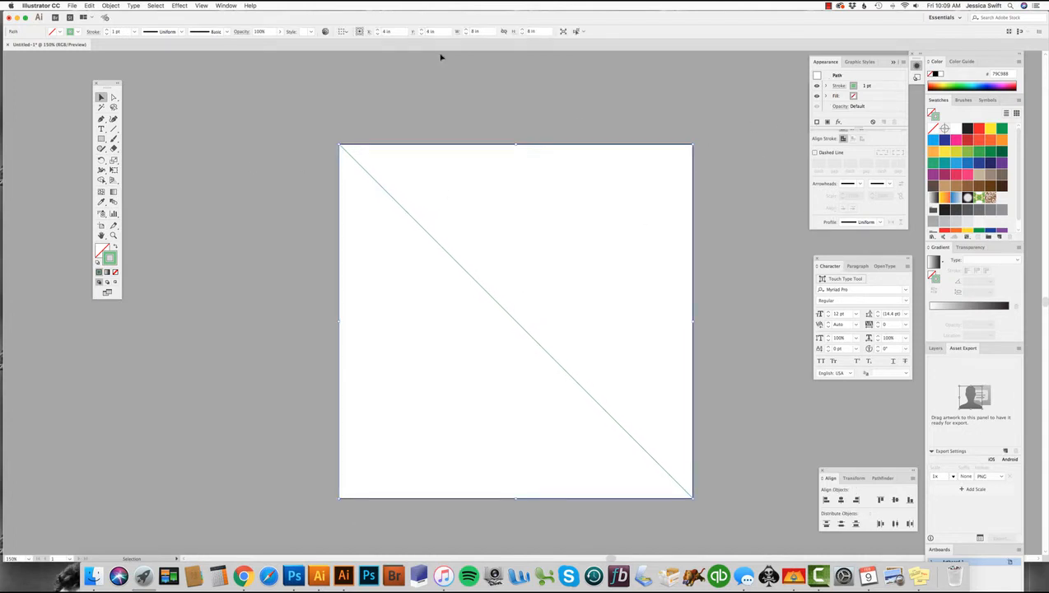
left_click(201, 6)
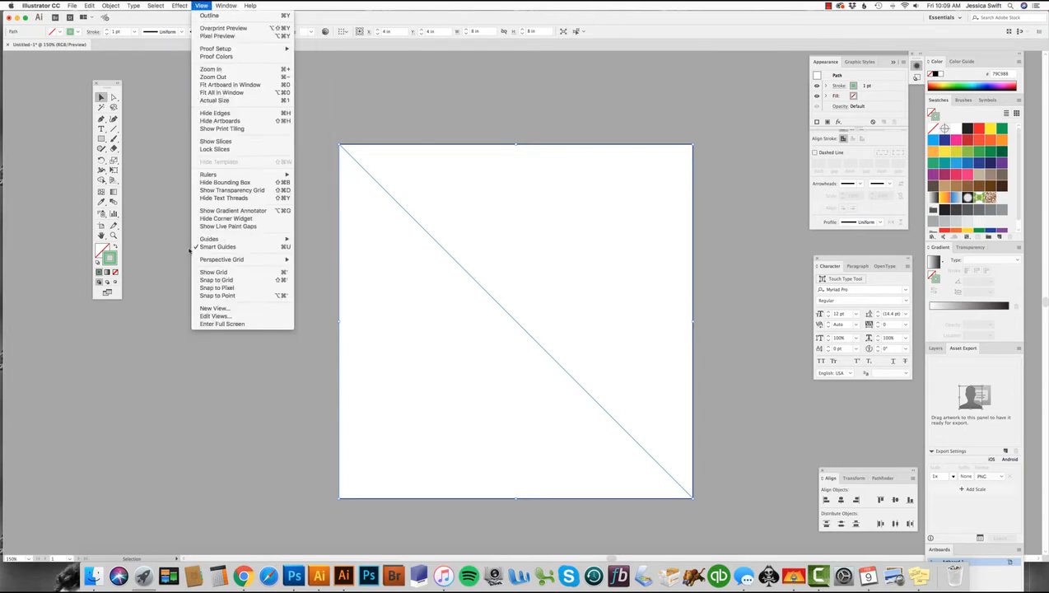
left_click(201, 5)
left_click(893, 63)
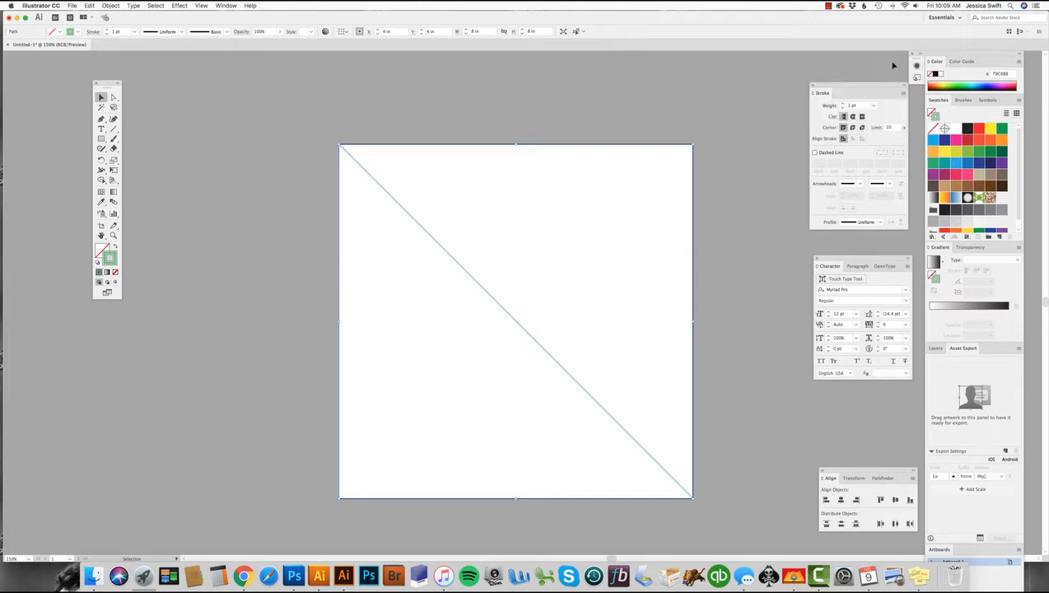
left_click(873, 105)
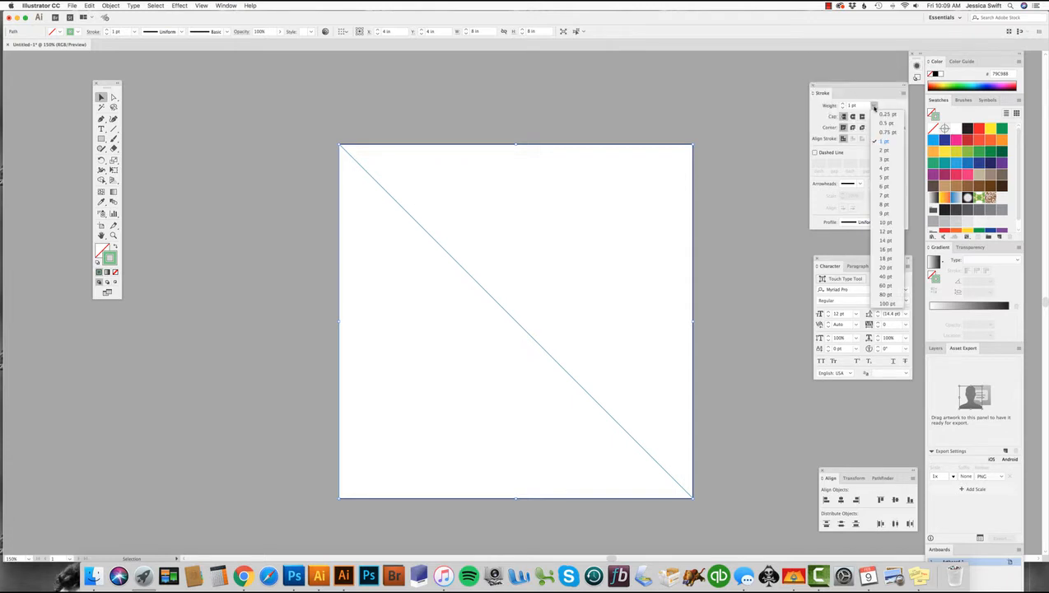
left_click(885, 223)
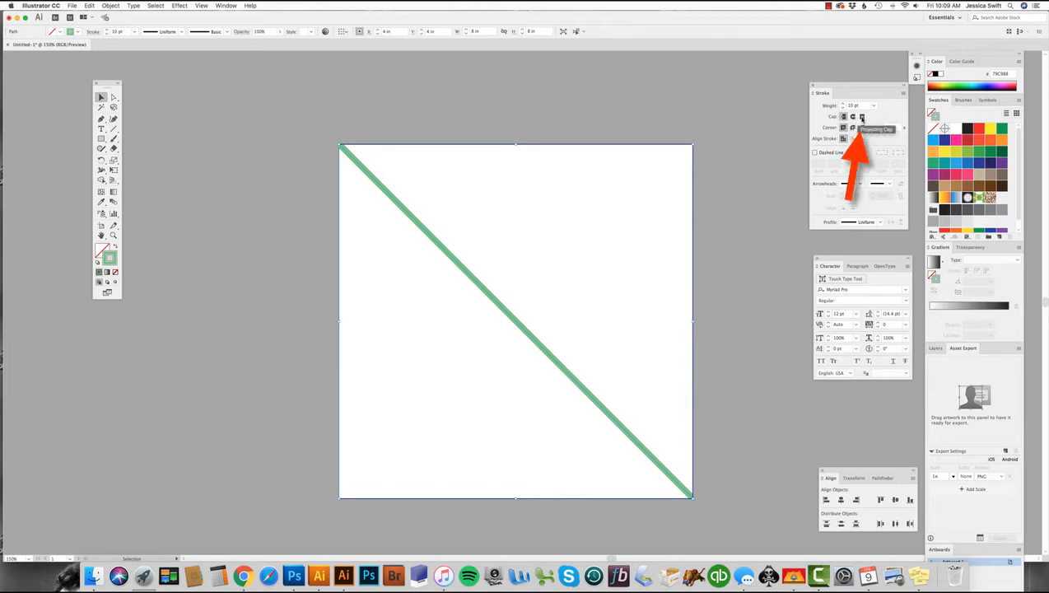
left_click(862, 117)
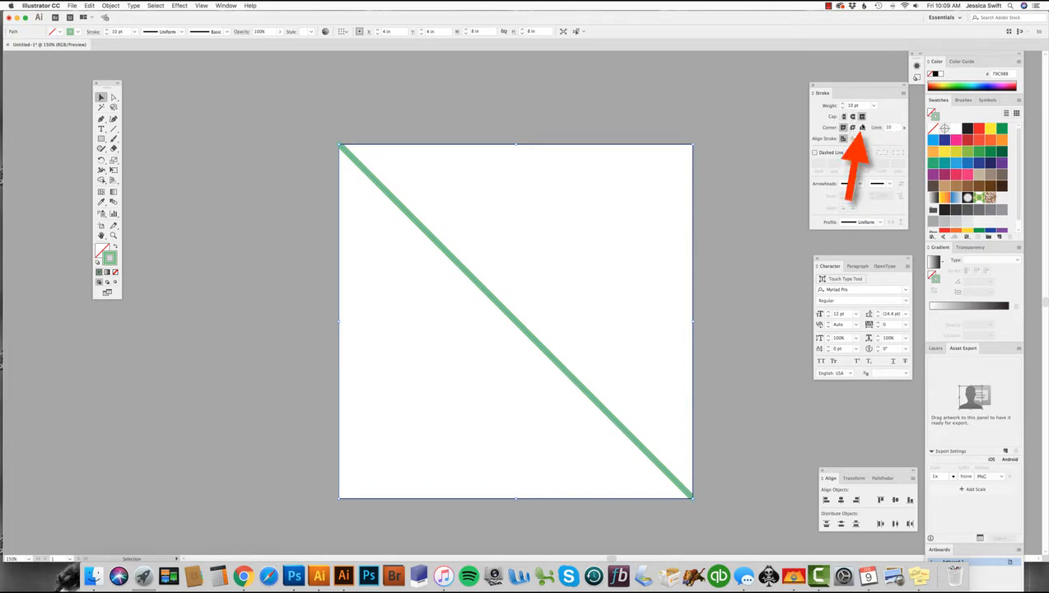
left_click(863, 127)
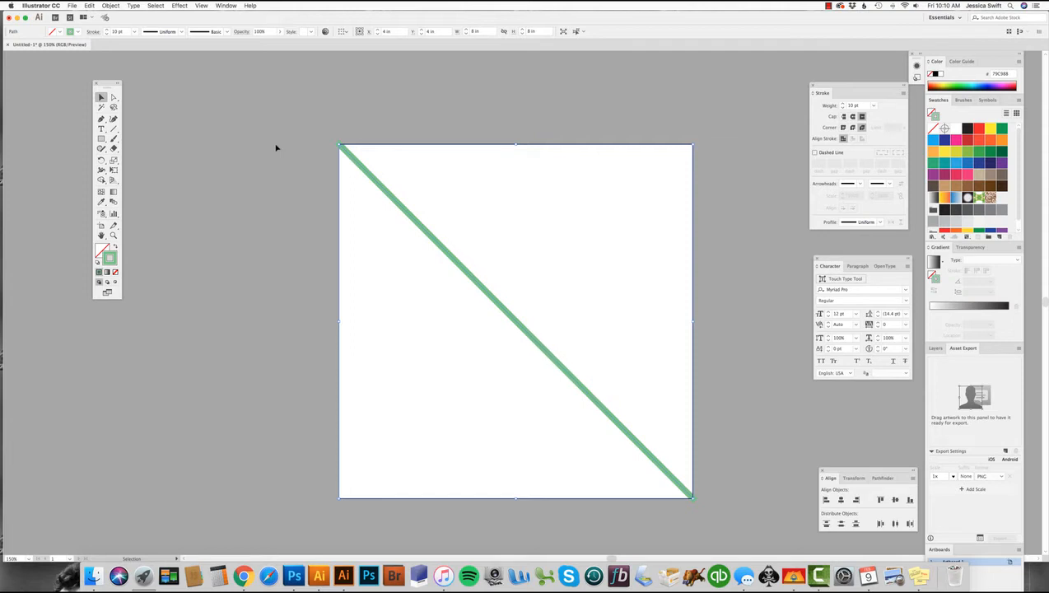
- Copy the diagonal line and paste it in front of the original
scroll(285, 156, "down", 1)
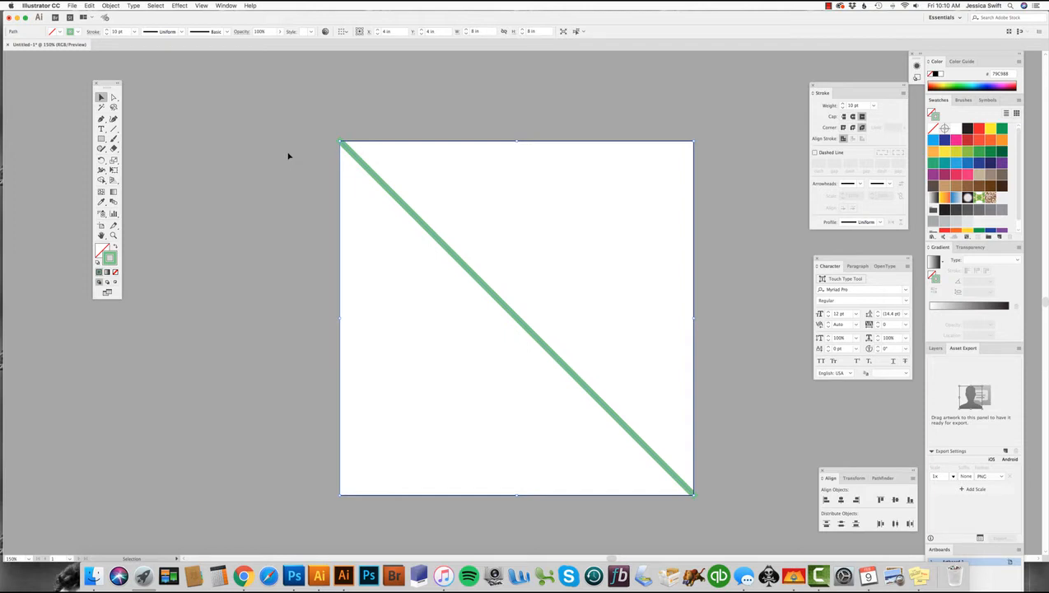
scroll(286, 154, "right", 2)
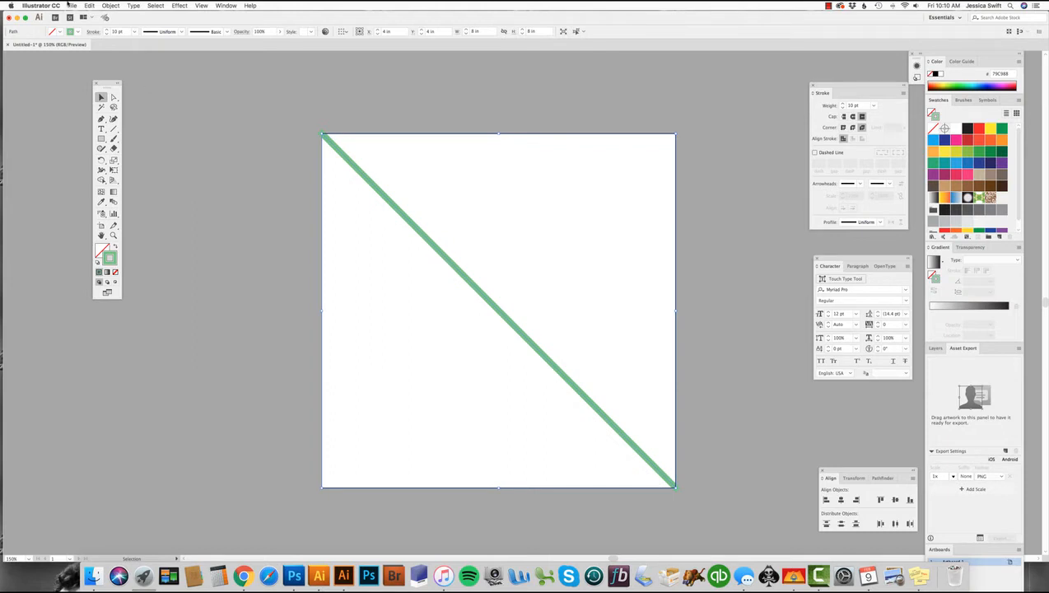
left_click(71, 5)
mouse_move(89, 5)
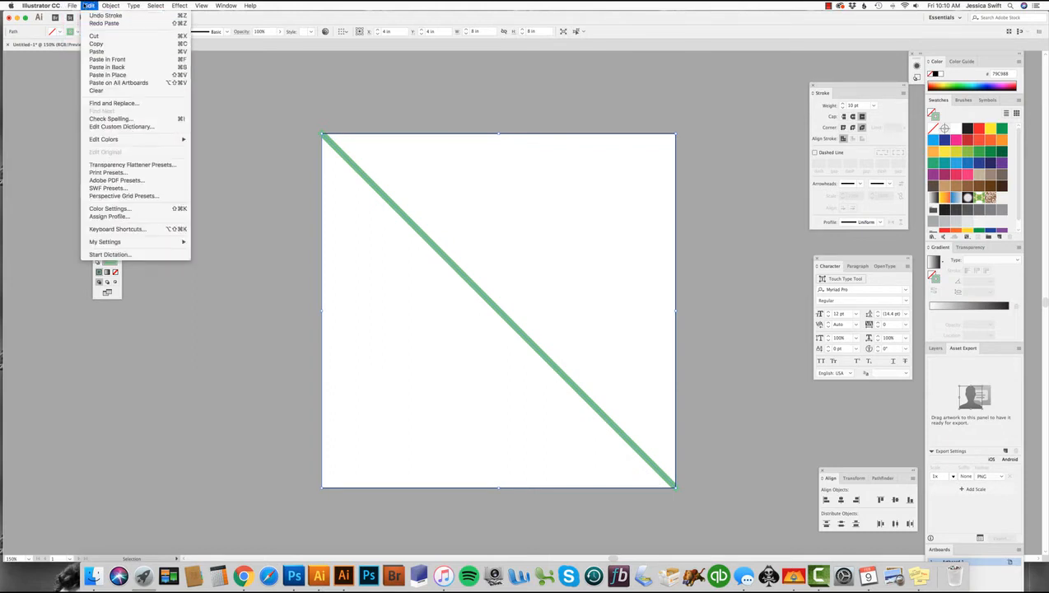
left_click(89, 44)
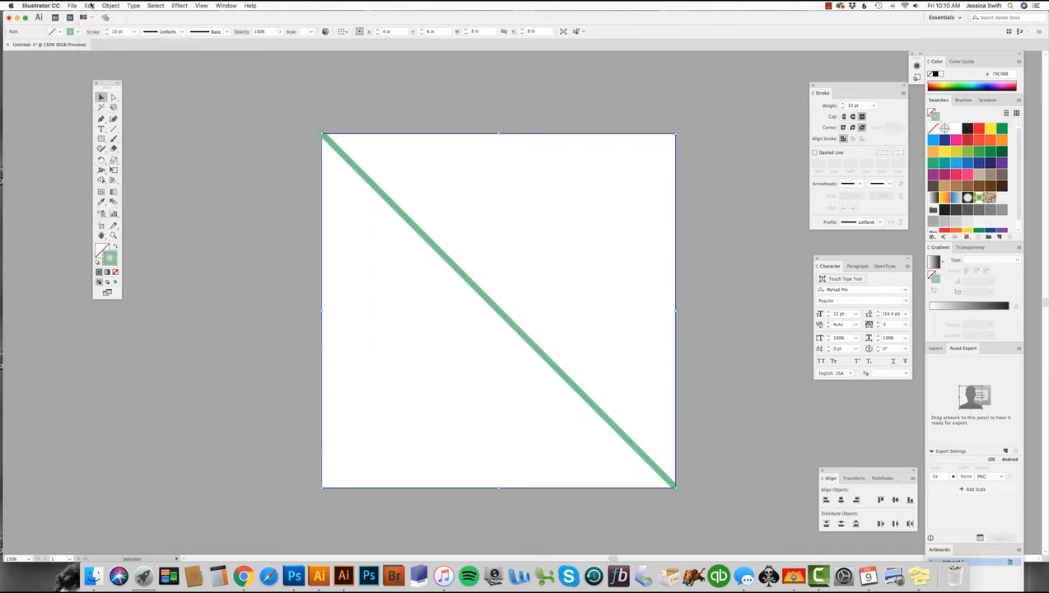
left_click(89, 5)
left_click(94, 59)
- Move the pasted copy of the line 8 in horizontally
double_click(101, 97)
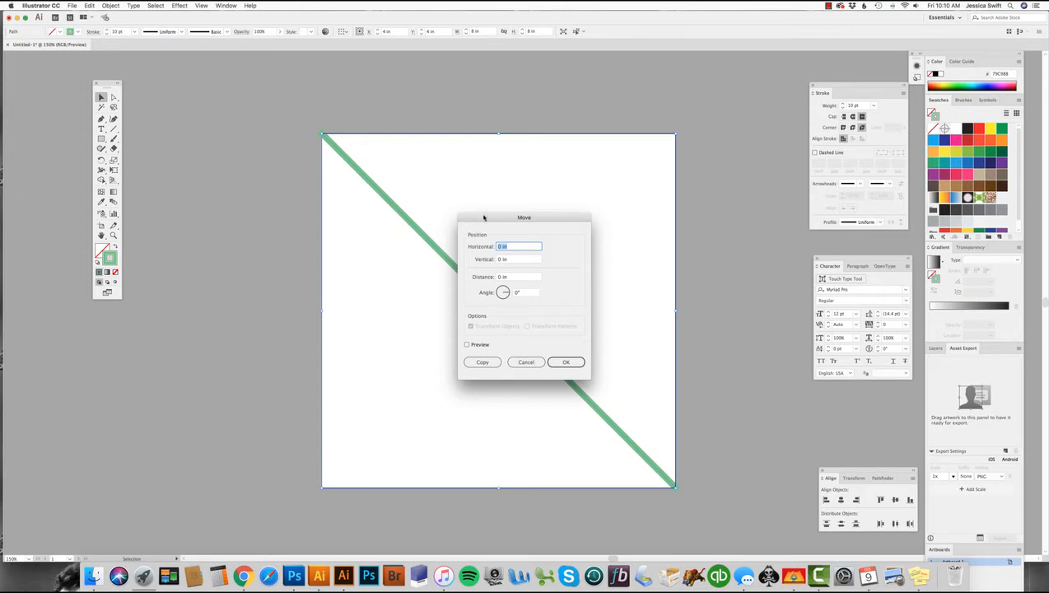
type("8")
left_click(566, 363)
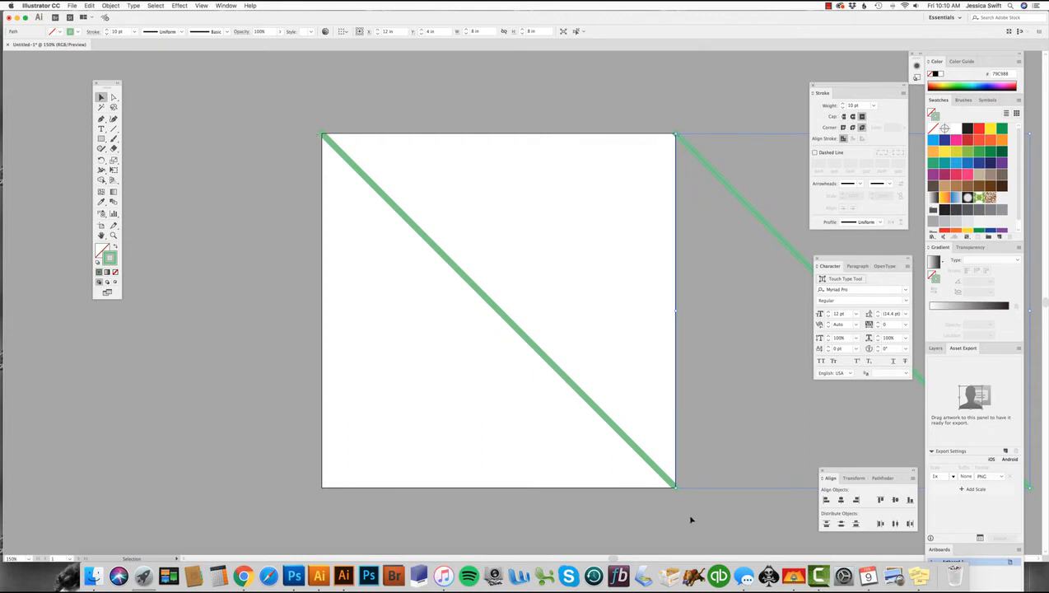
- Paste another copy of the artboard's diagonal line in front and move it -8 in horizontally
left_click(662, 475)
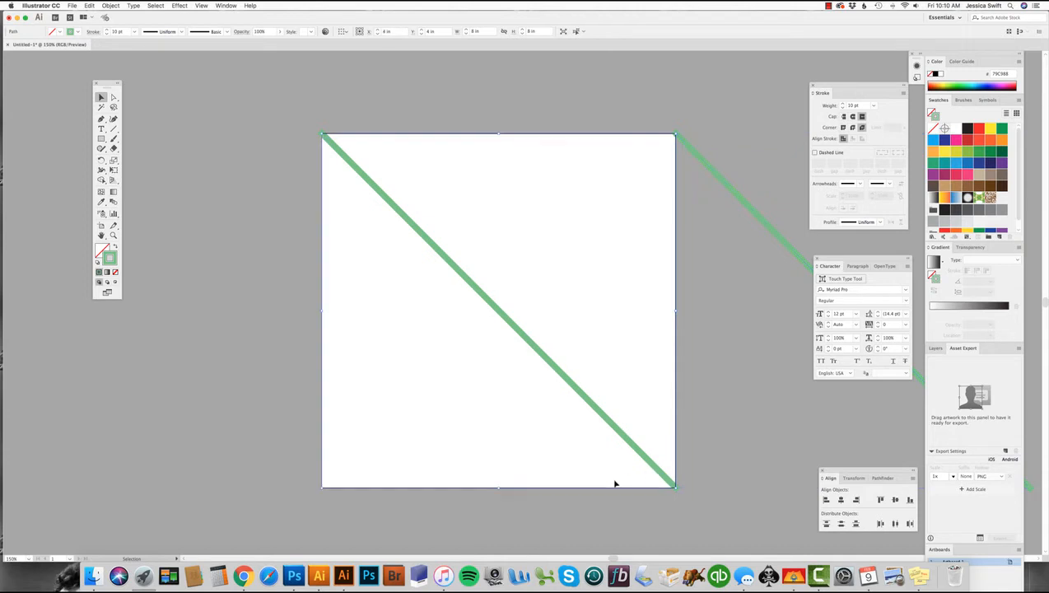
left_click(462, 504)
key("super+z")
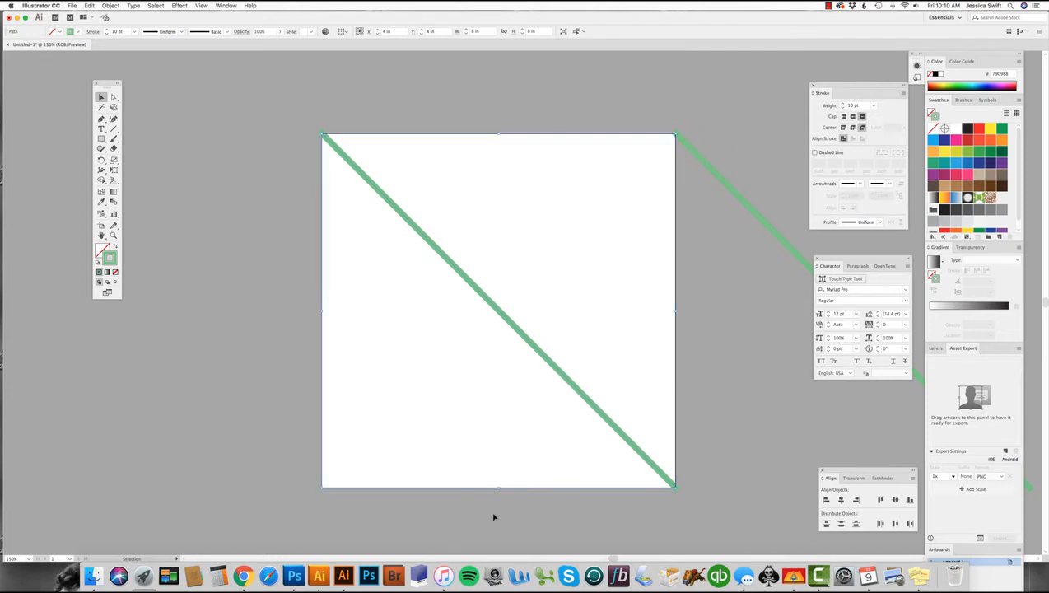
double_click(100, 98)
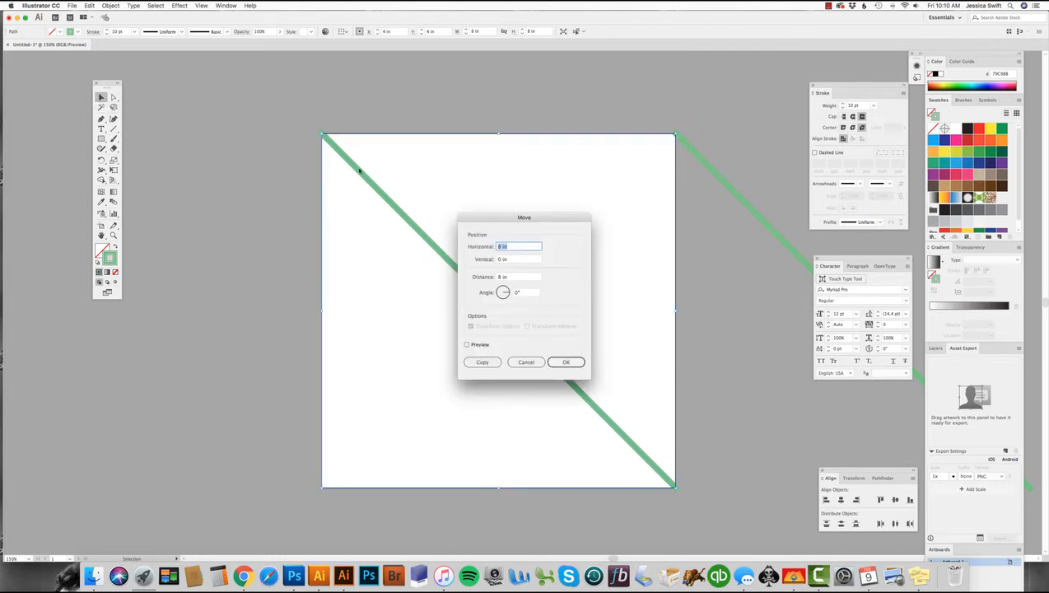
key("Left")
type("-")
left_click(564, 361)
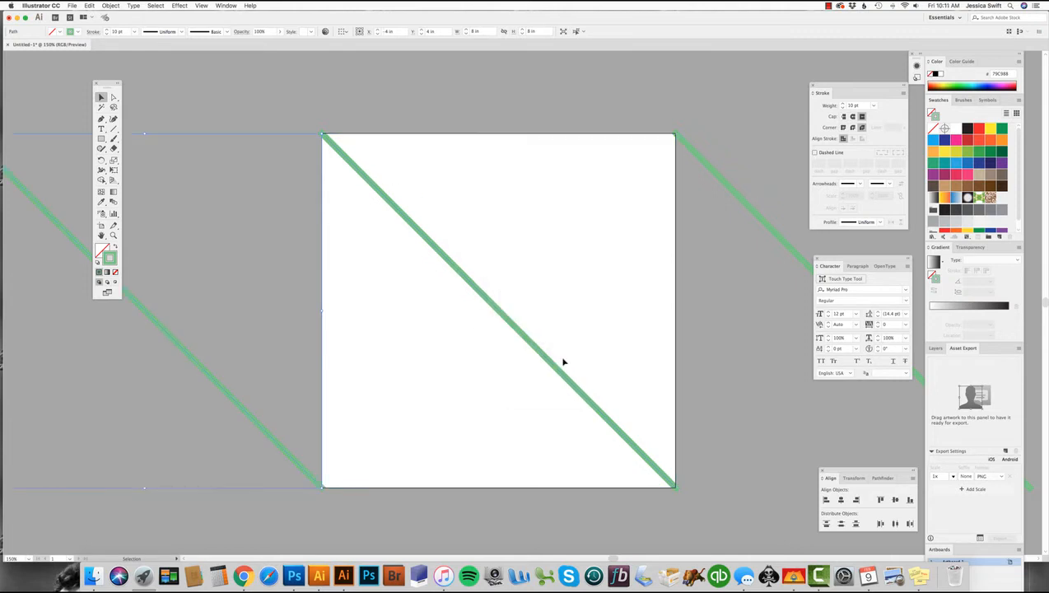
- Copy the artboard's diagonal line together with the one beside its left edge and paste the pair in front
left_click(271, 324)
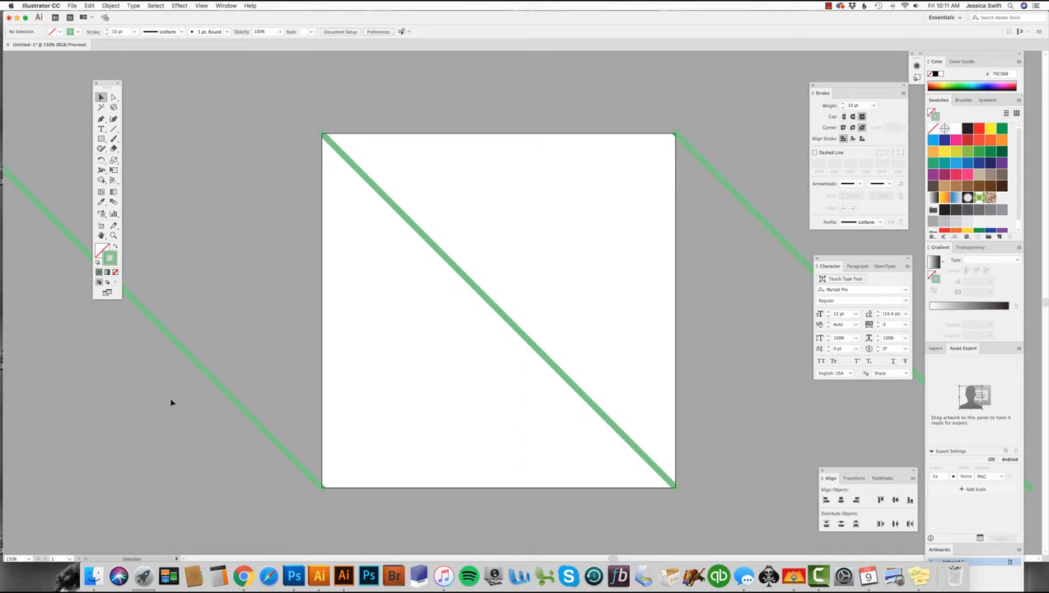
left_click_drag(171, 414, 520, 263)
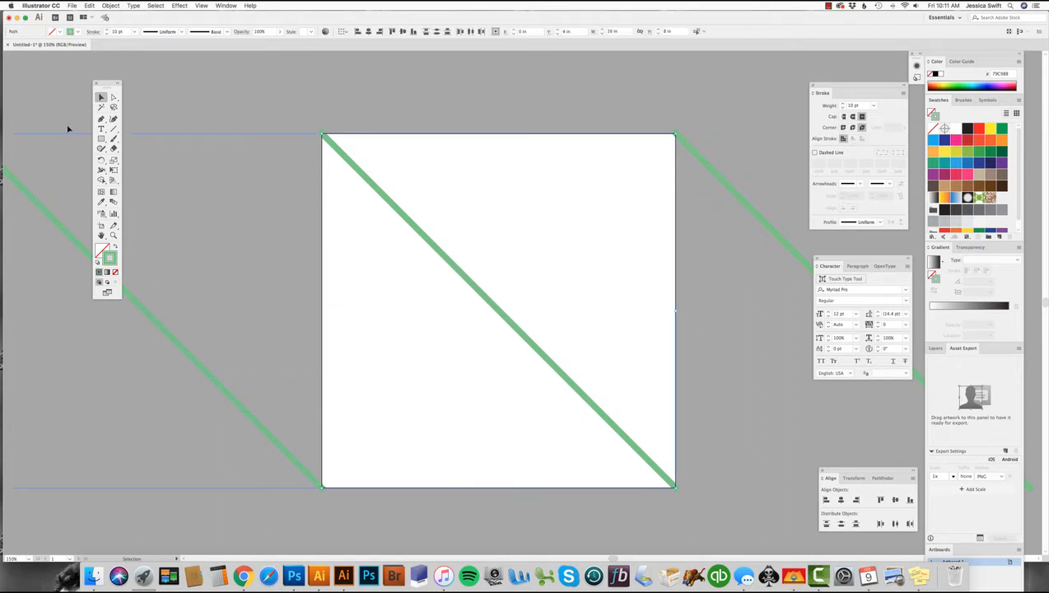
left_click(89, 6)
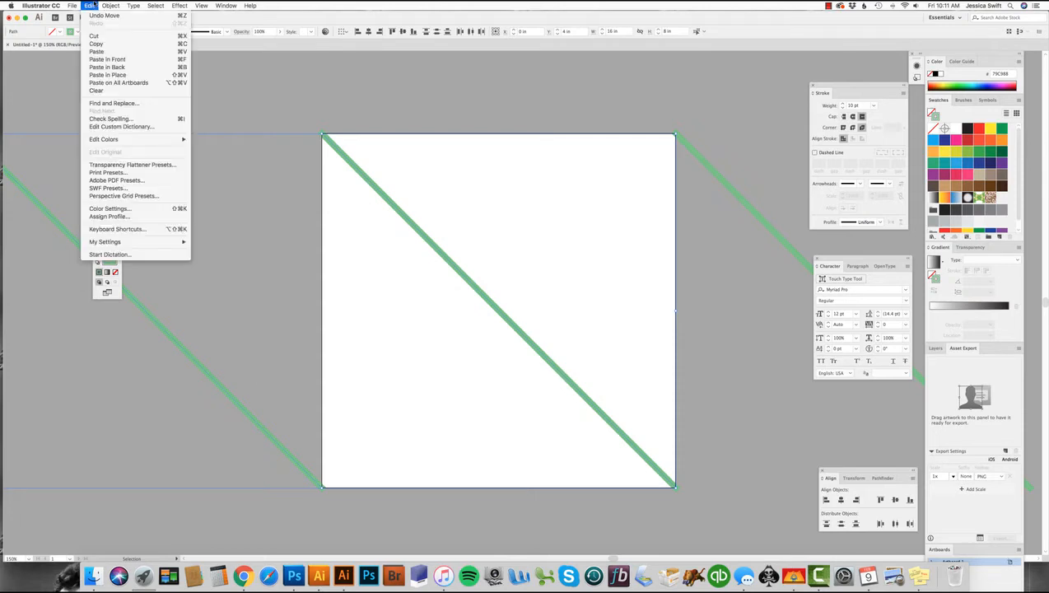
left_click(107, 59)
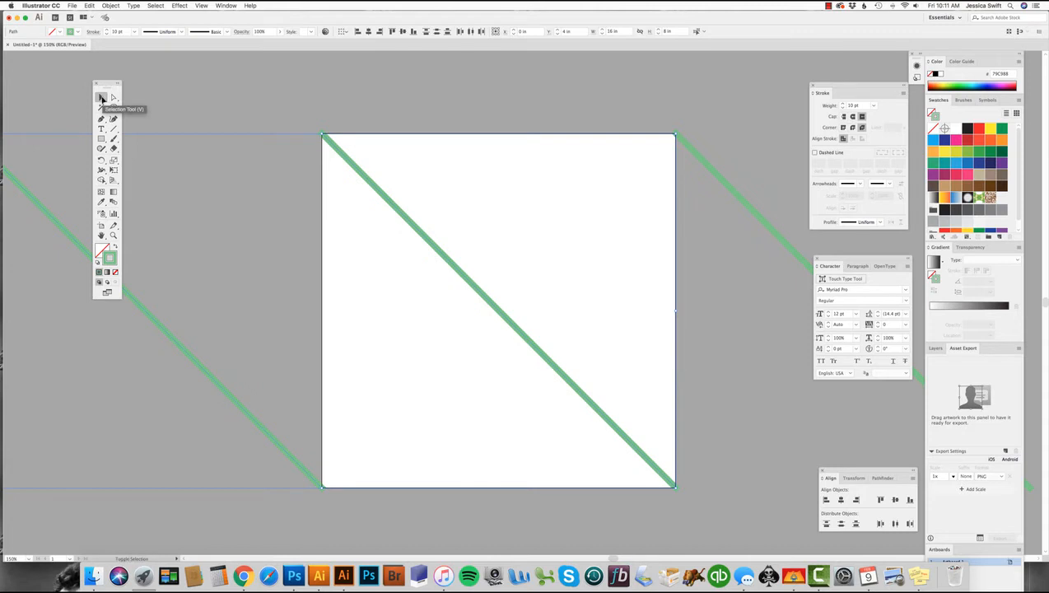
- Nudge the pasted pair of lines horizontally to the right until its X position is 4.7222 in
key("shift+Right")
key("shift+Right")
key("shift+Right")
key("shift+Right")
key("shift+Right")
key("shift+Right")
key("shift+Right")
key("shift+Right")
key("shift+Right")
key("shift+Right")
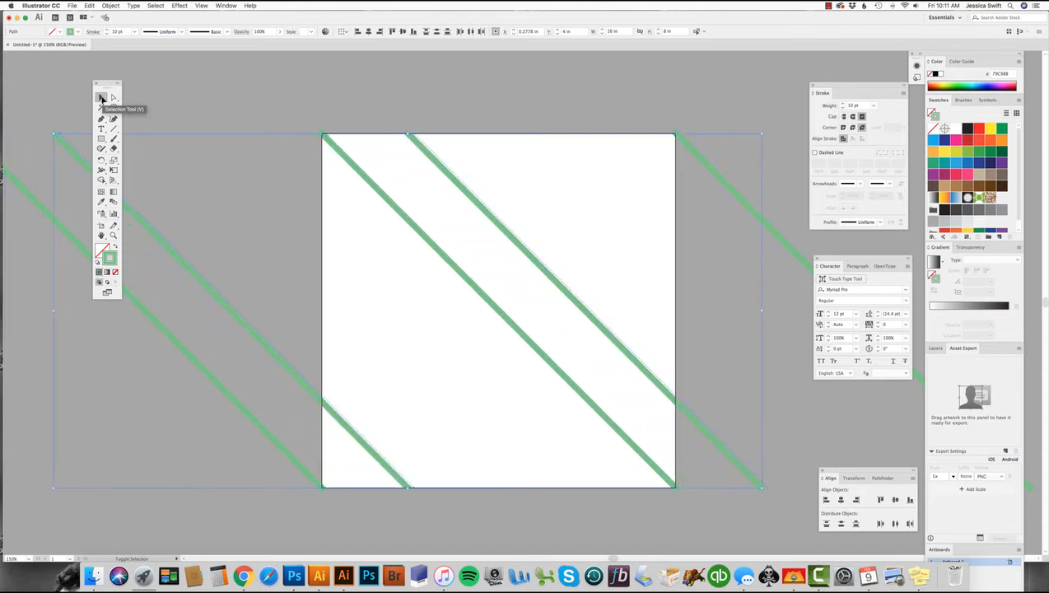
key("shift+Right")
key("shift+Right")
key("shift+Right")
key("shift+Right")
key("shift+Right")
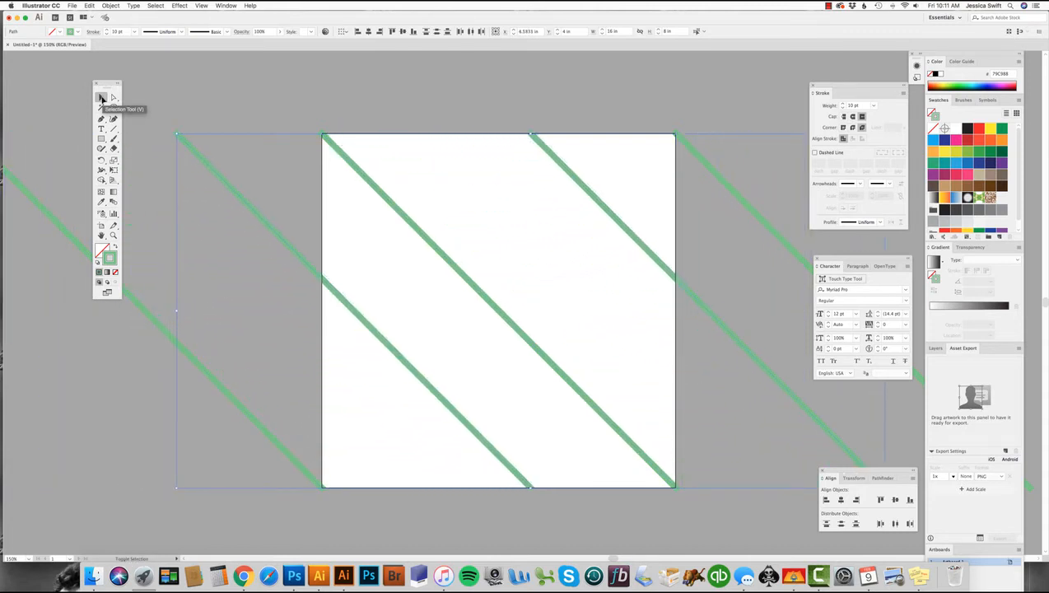
- Give the pasted pair of lines a 20 pt stroke weight and a darker green stroke colour
left_click(134, 31)
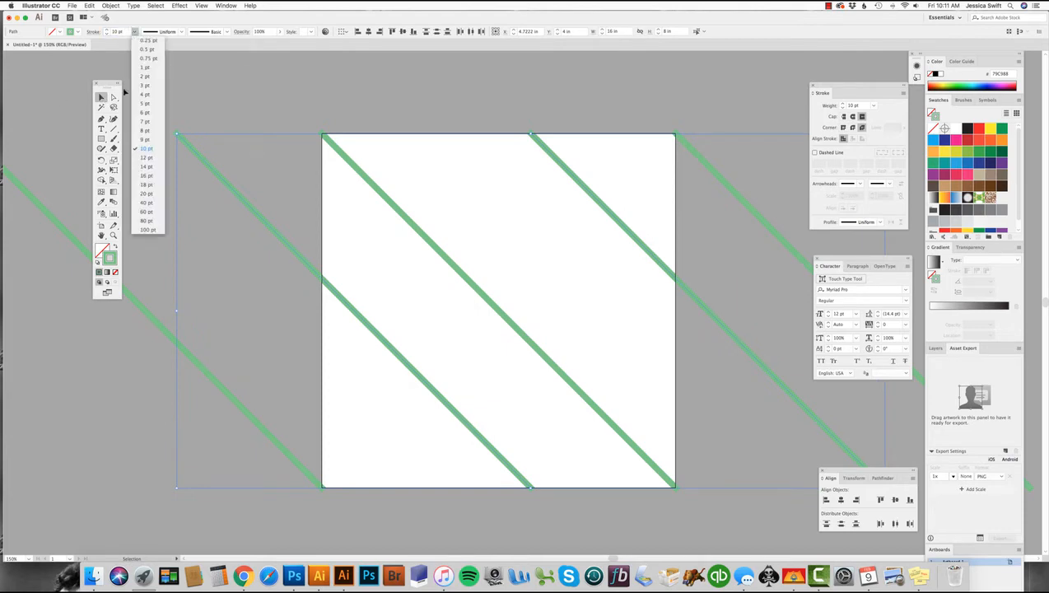
left_click(146, 194)
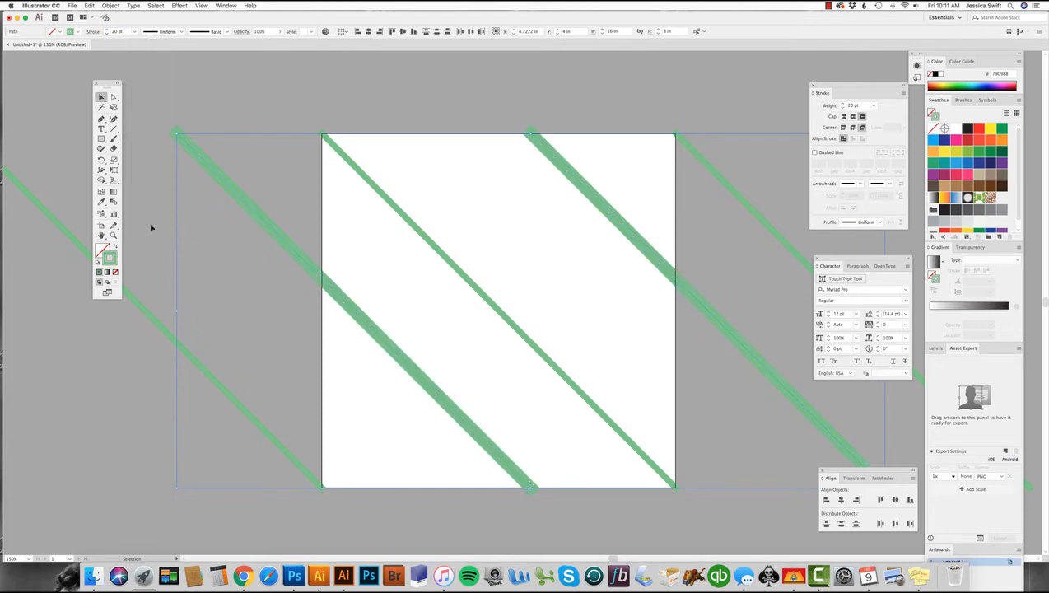
double_click(111, 261)
left_click(613, 216)
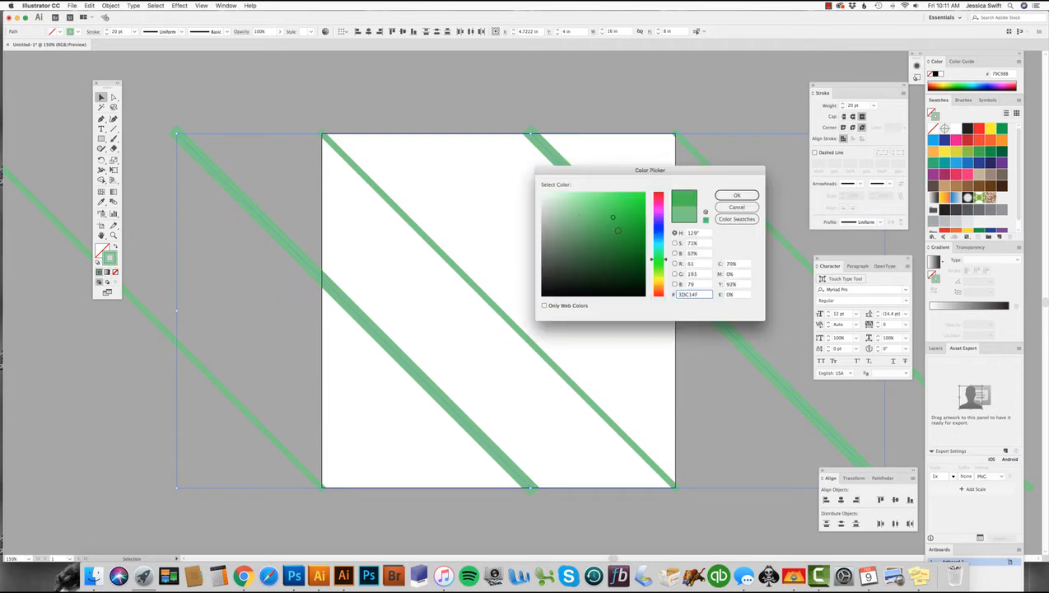
left_click(737, 196)
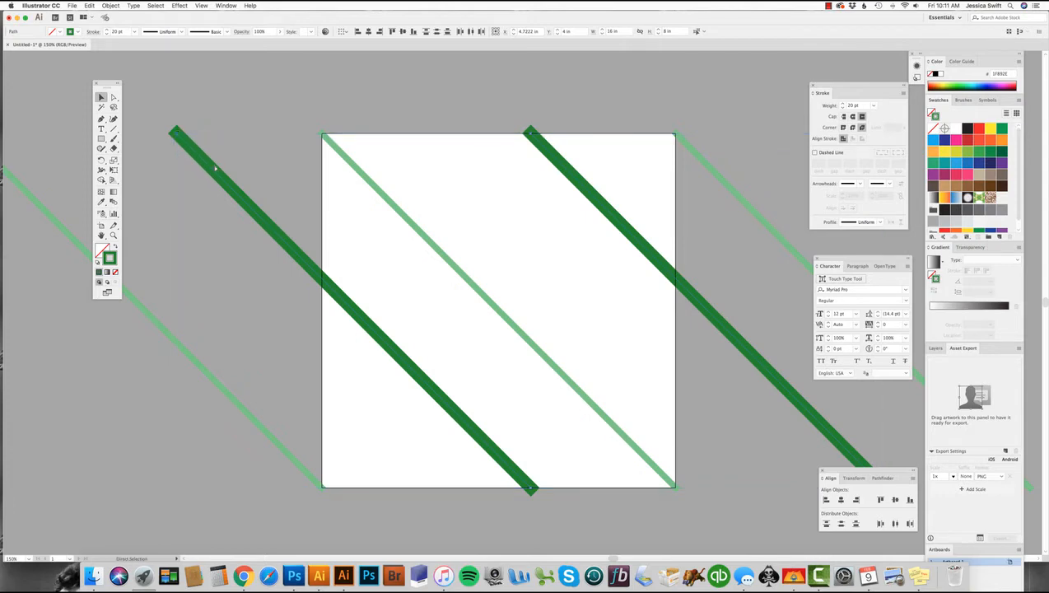
- Duplicate the dark green pair of stripes and nudge the copy right to an X position of 6.6667 in
key("alt+Right")
key("Right")
key("Right")
key("Right")
key("Right")
key("Right")
key("Right")
key("Right")
key("Right")
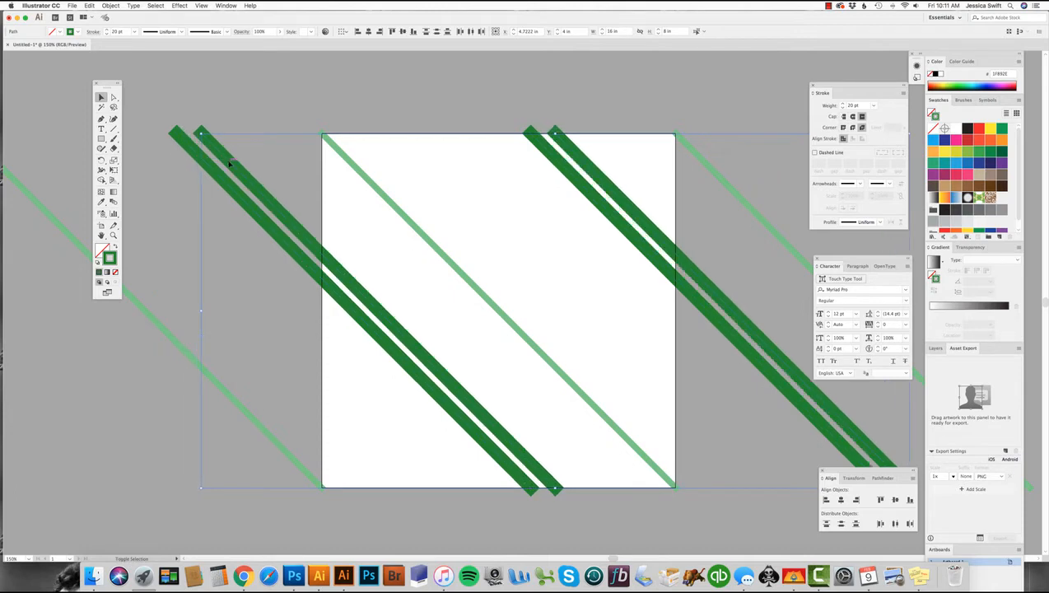
key("shift+Right")
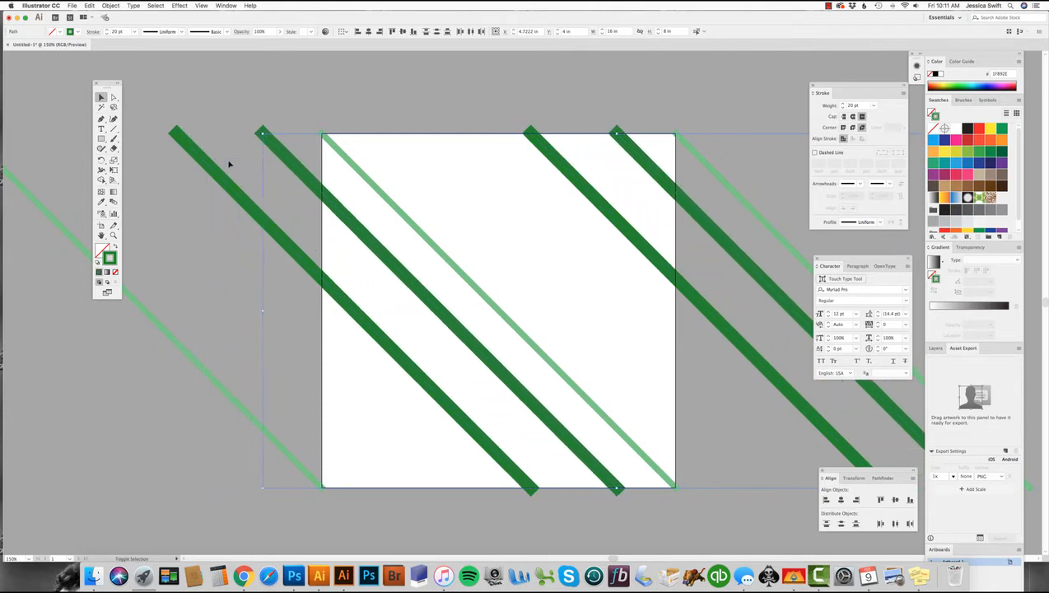
- Set the stroke weight of the duplicated dark green stripe pair to 39 pt
left_click(116, 31)
type("8")
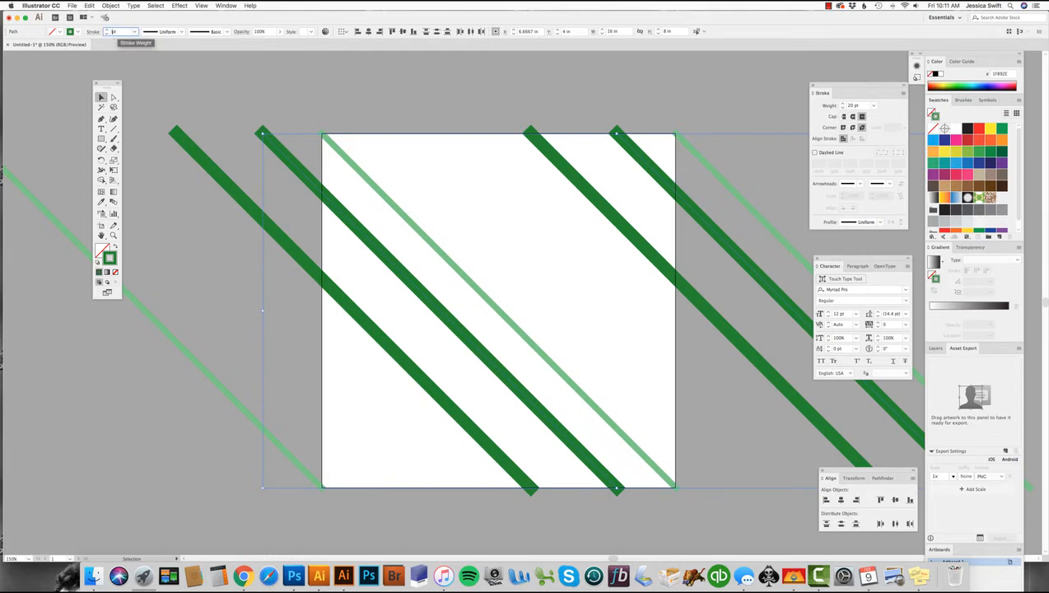
key("Return")
key("Up")
key("Up")
key("Up")
key("Up")
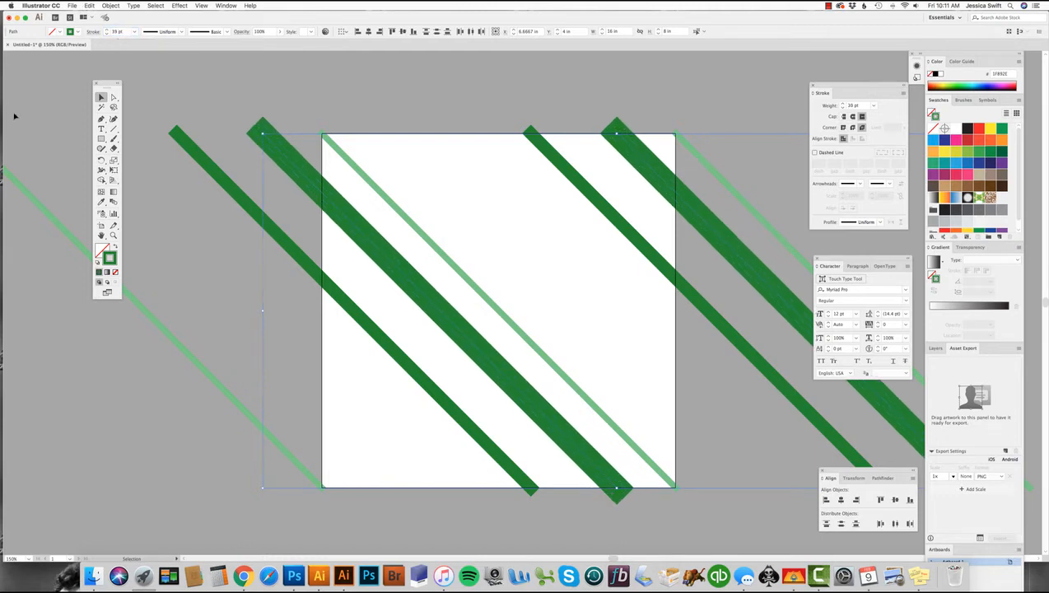
- Recolour the 39 pt stripes to teal 5FB2B2 and deselect them
double_click(110, 258)
left_click_drag(667, 254, 590, 223)
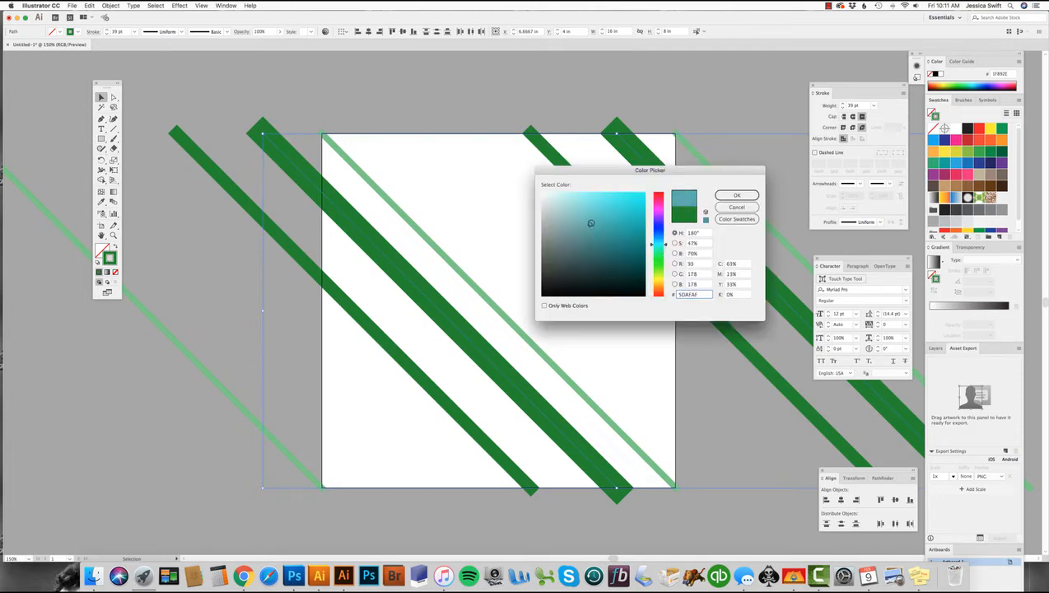
left_click(738, 195)
left_click(286, 198)
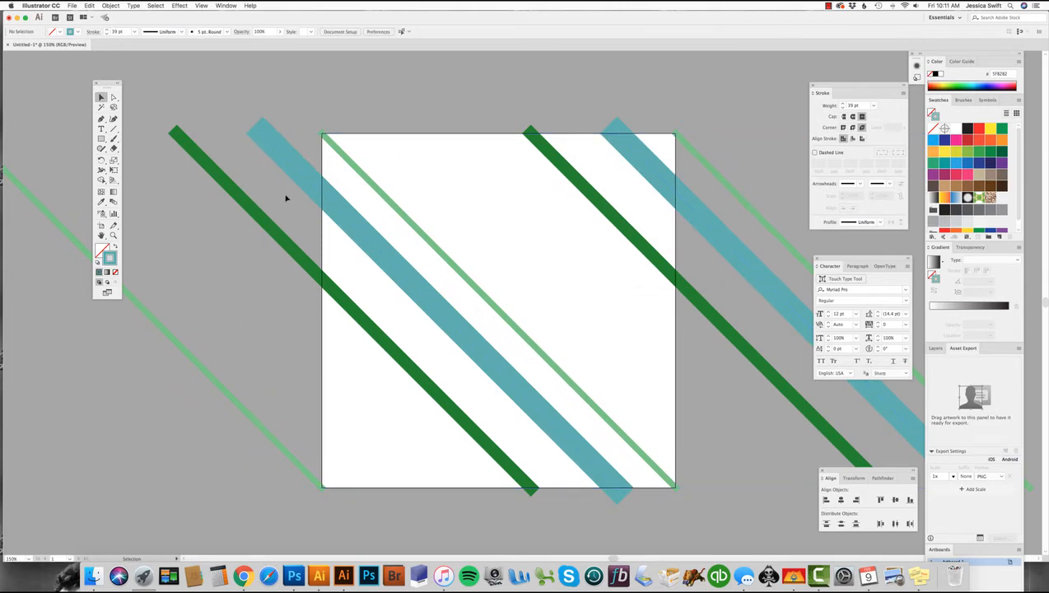
- Show the rulers around the document window
key("super+r")
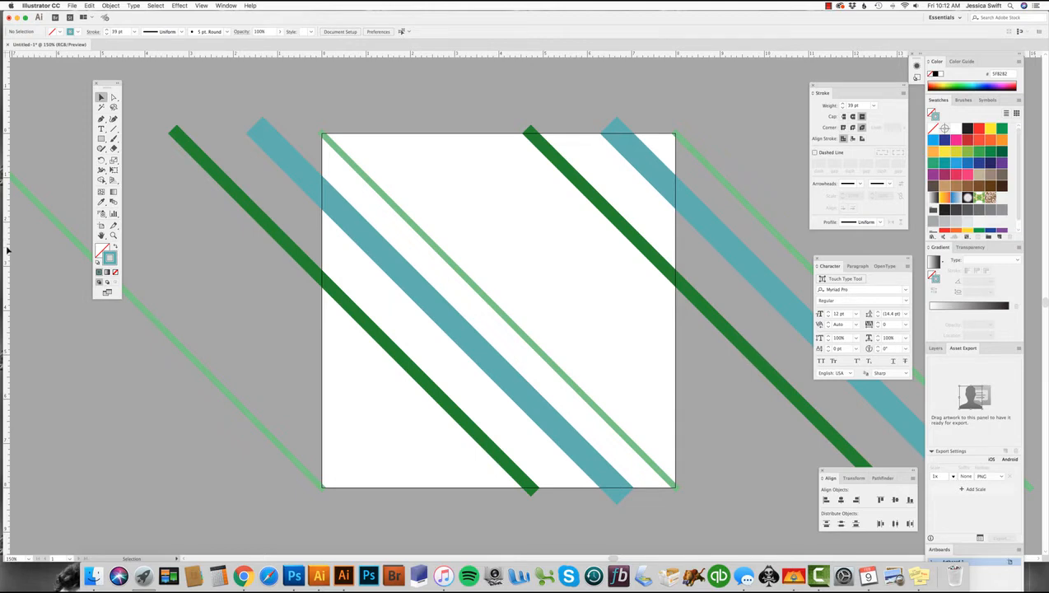
key("super+r")
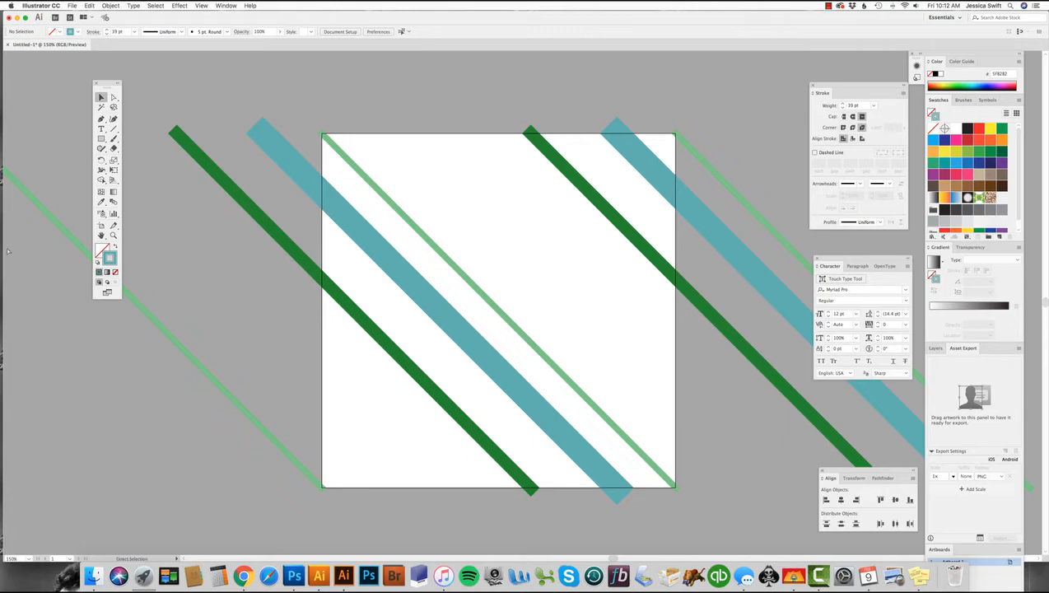
key("super+r")
left_click(224, 6)
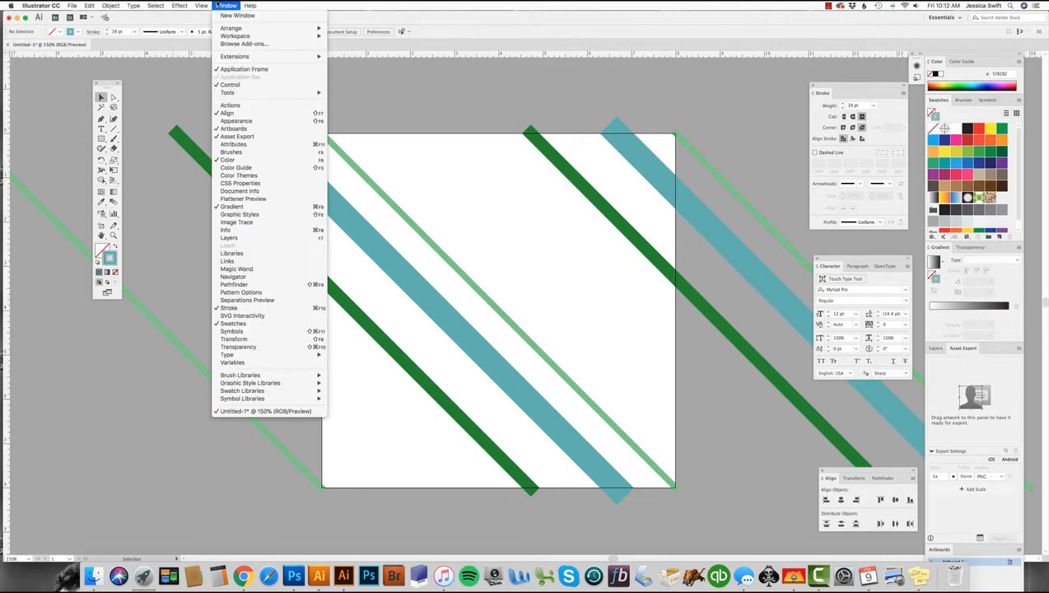
mouse_move(203, 5)
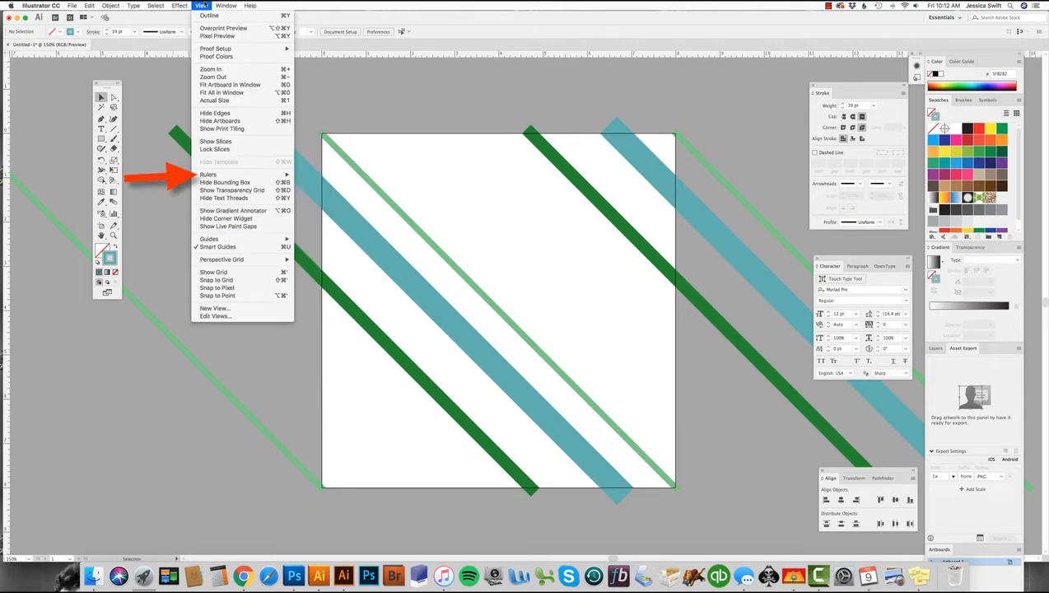
mouse_move(213, 174)
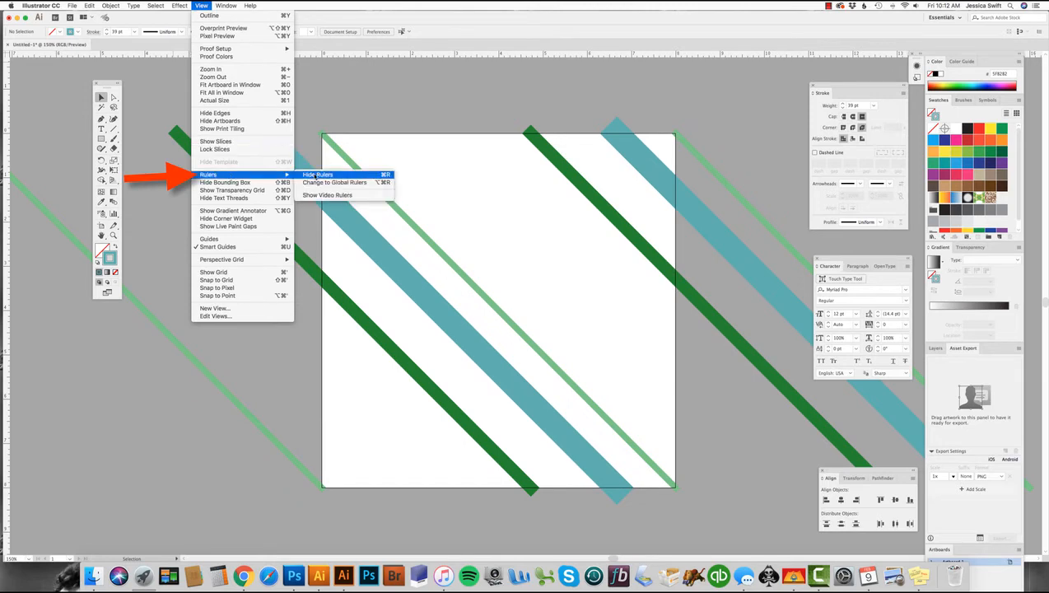
left_click(203, 5)
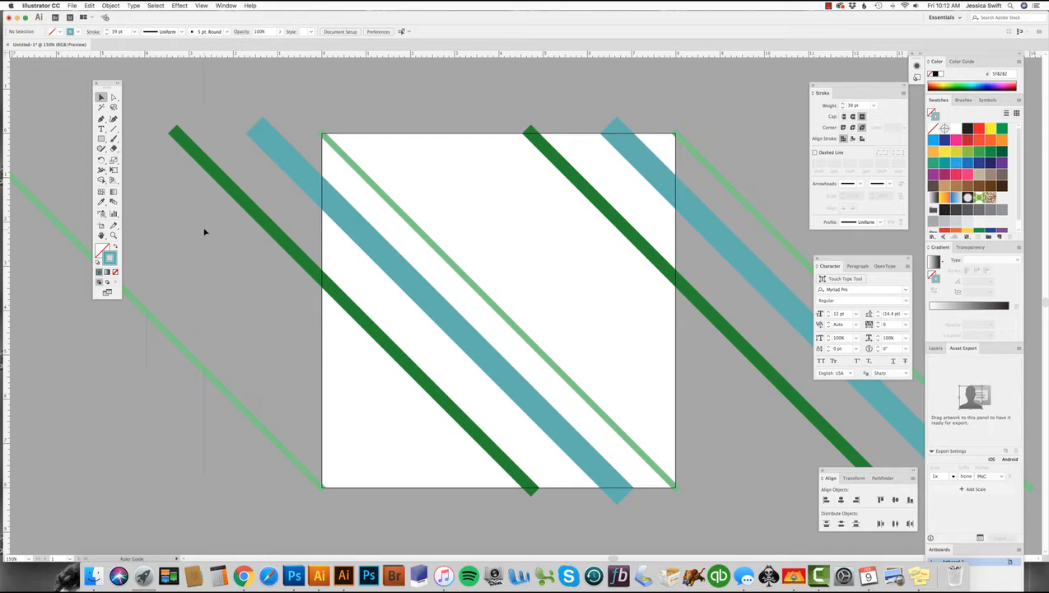
- Place vertical guides at about 7.02 in and 6.29 in on the teal stripe's lower end, plus two horizontal guides, the lower at about 1.73 in
mouse_move(205, 232)
left_mouse_down()
mouse_move(349, 258)
mouse_move(525, 216)
mouse_move(633, 217)
left_mouse_up()
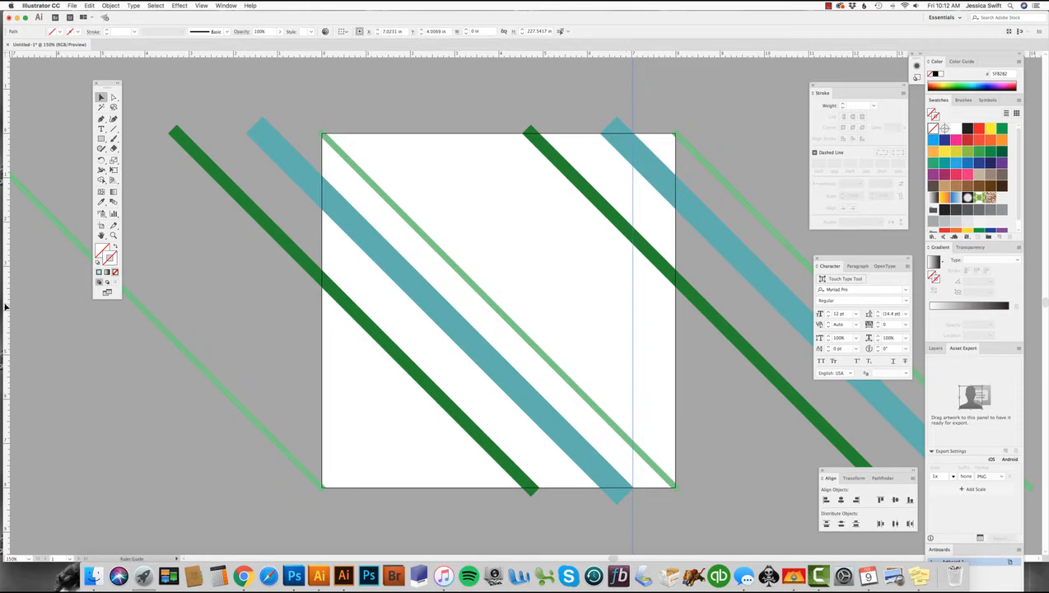
left_click_drag(476, 314, 600, 310)
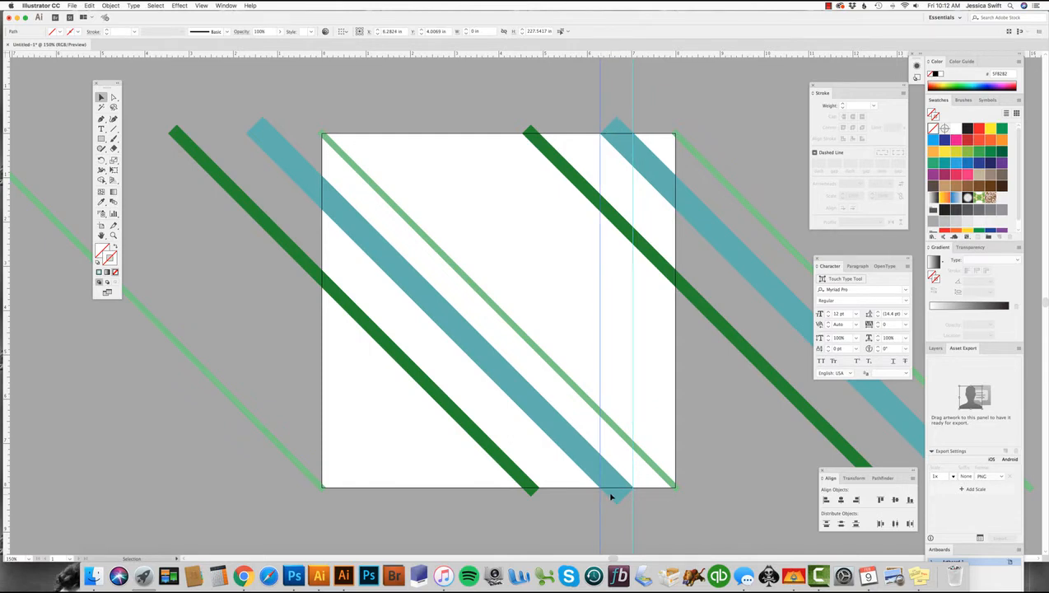
left_click_drag(370, 55, 382, 175)
left_click_drag(379, 54, 394, 211)
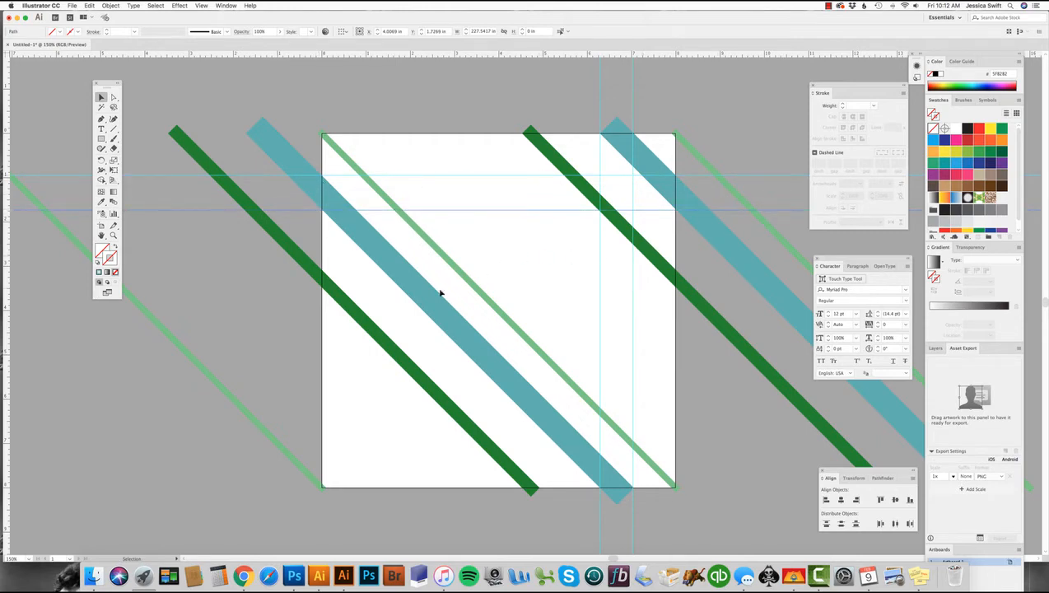
- Delete all the vertical and horizontal guides
left_click(671, 547)
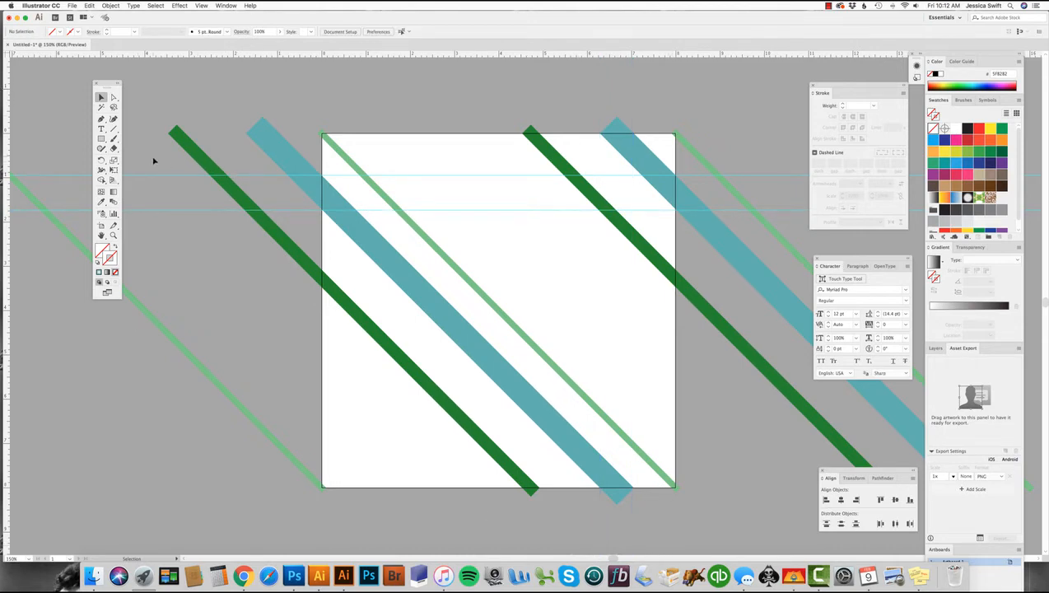
key("super+a")
key("BackSpace")
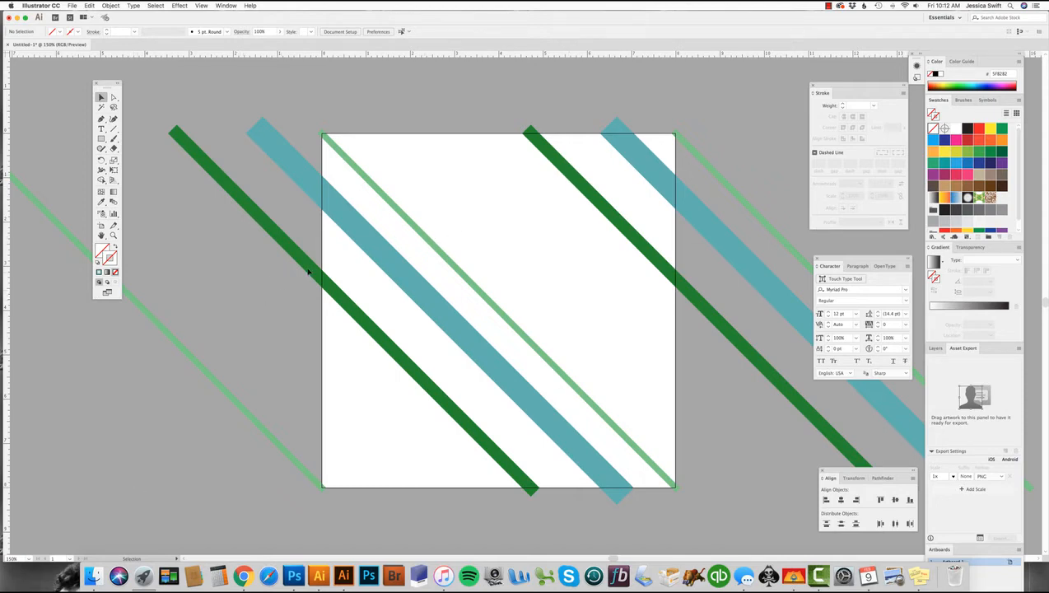
- Copy the teal stripe that crosses the middle of the artboard and paste it over the original
left_click(356, 232)
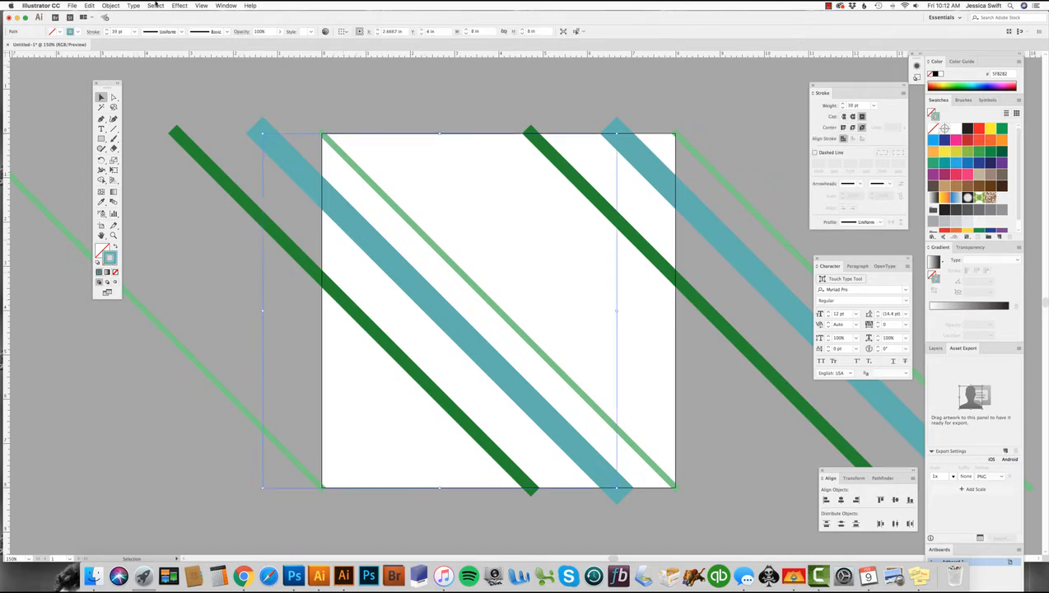
left_click(89, 6)
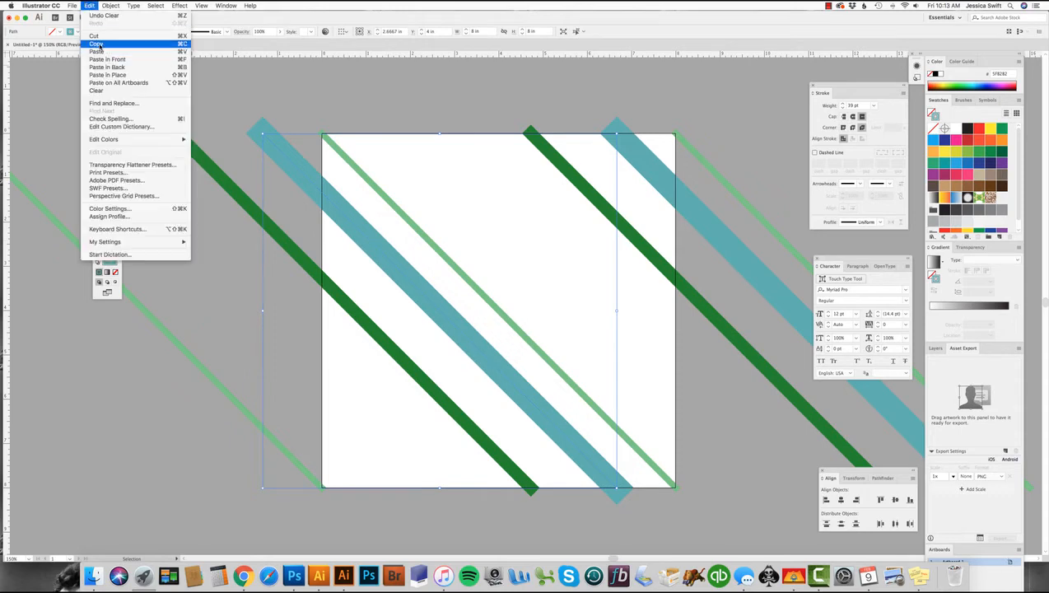
left_click(96, 43)
left_click(89, 6)
left_click(96, 51)
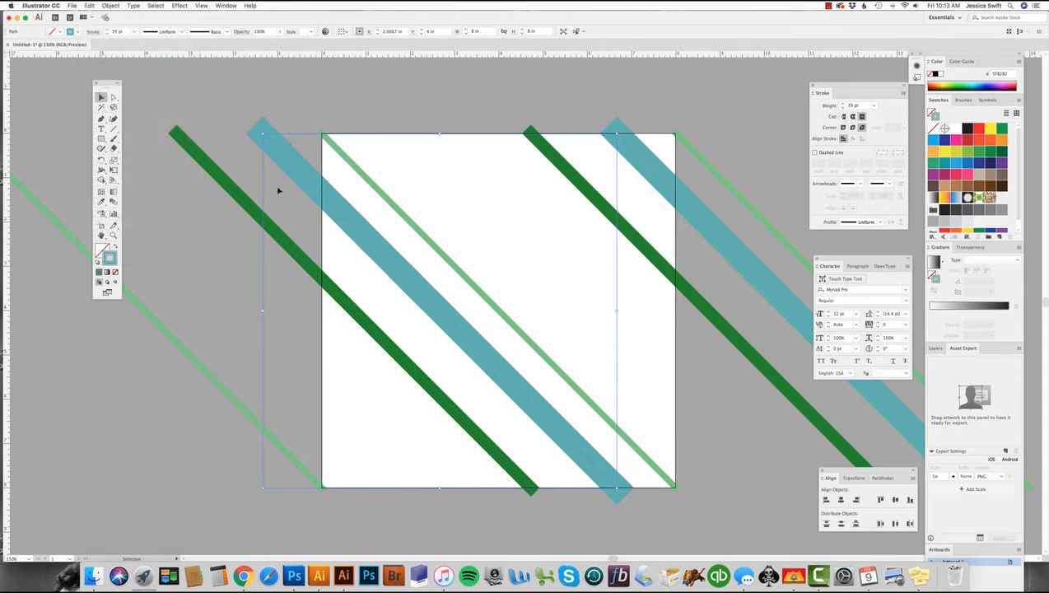
- Nudge the pasted teal stripe right, past the thin light green line, to an X position of 6.2778 in
key("shift+Right")
key("shift+Right")
key("shift+Right")
key("shift+Right")
key("shift+Right")
key("shift+Right")
key("shift+Right")
key("shift+Right")
key("shift+Right")
key("shift+Right")
key("shift+Right")
key("shift+Right")
key("shift+Right")
key("shift+Right")
key("shift+Right")
key("shift+Right")
key("shift+Right")
key("shift+Right")
key("shift+Right")
key("shift+Right")
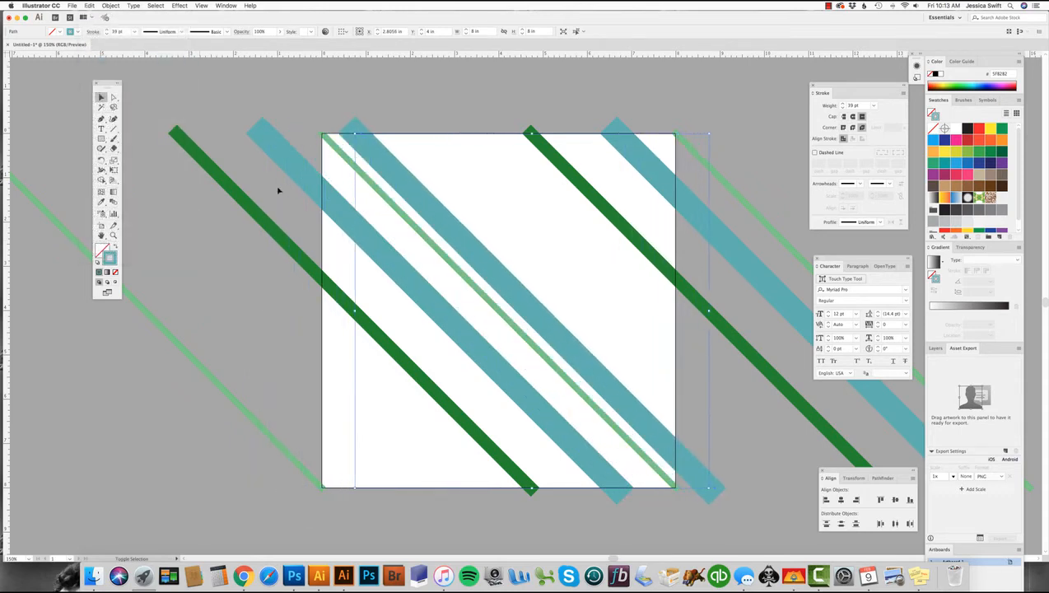
key("shift+Right")
key("shift+Right")
key("shift+Right")
key("shift+Right")
key("shift+Right")
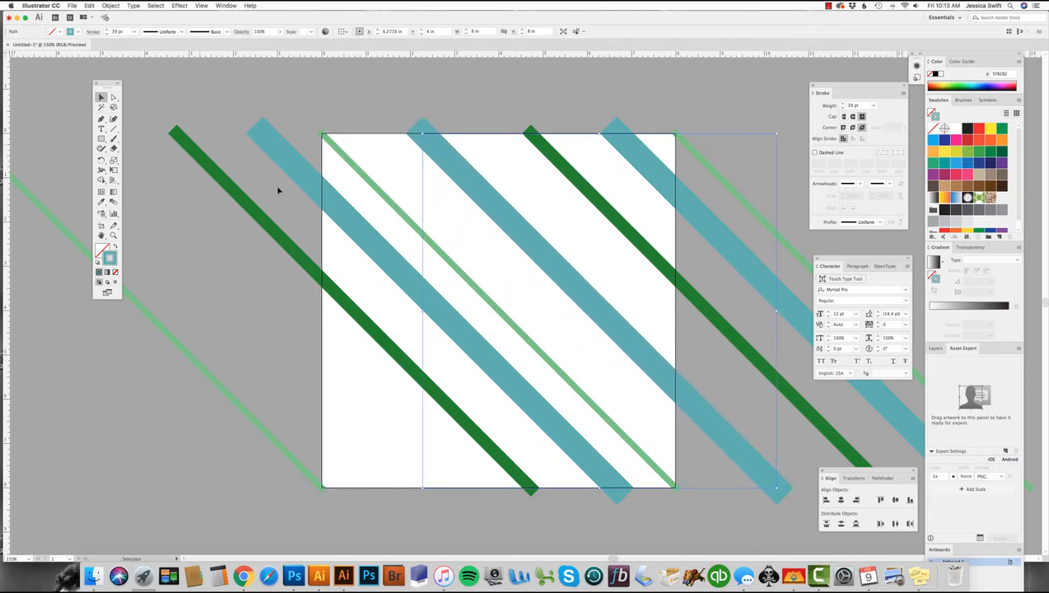
- Recolour the pasted teal stripe to a dark teal, 0D6D6A
double_click(109, 258)
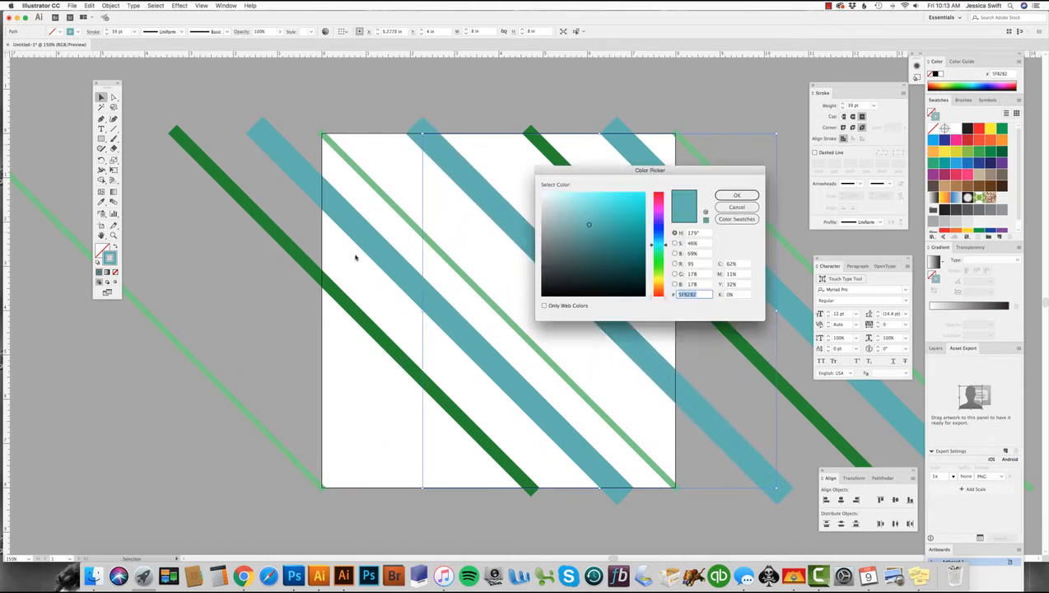
left_click(631, 249)
left_click_drag(632, 250, 633, 251)
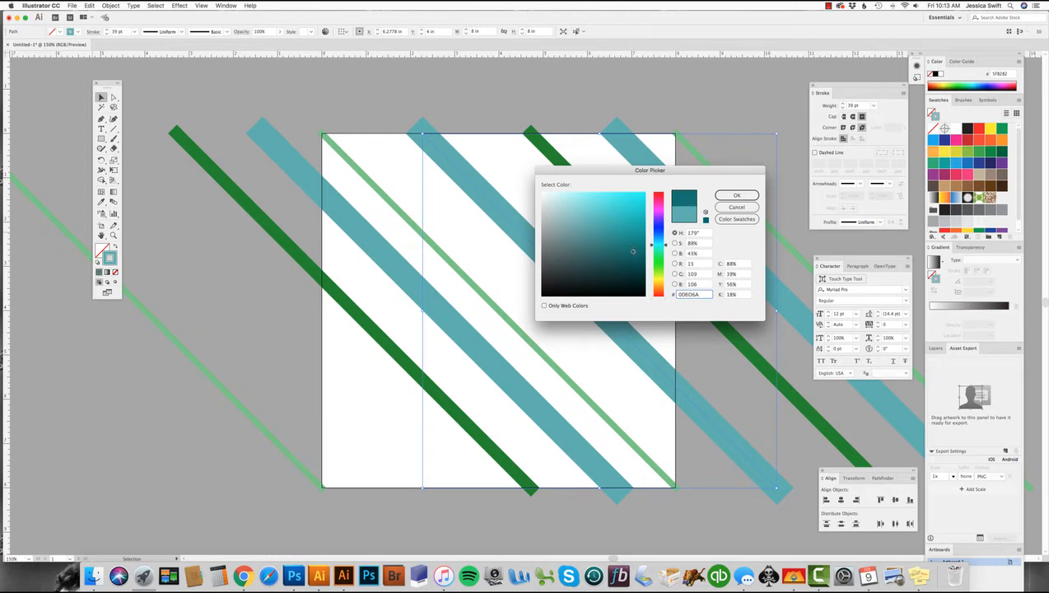
left_click(753, 195)
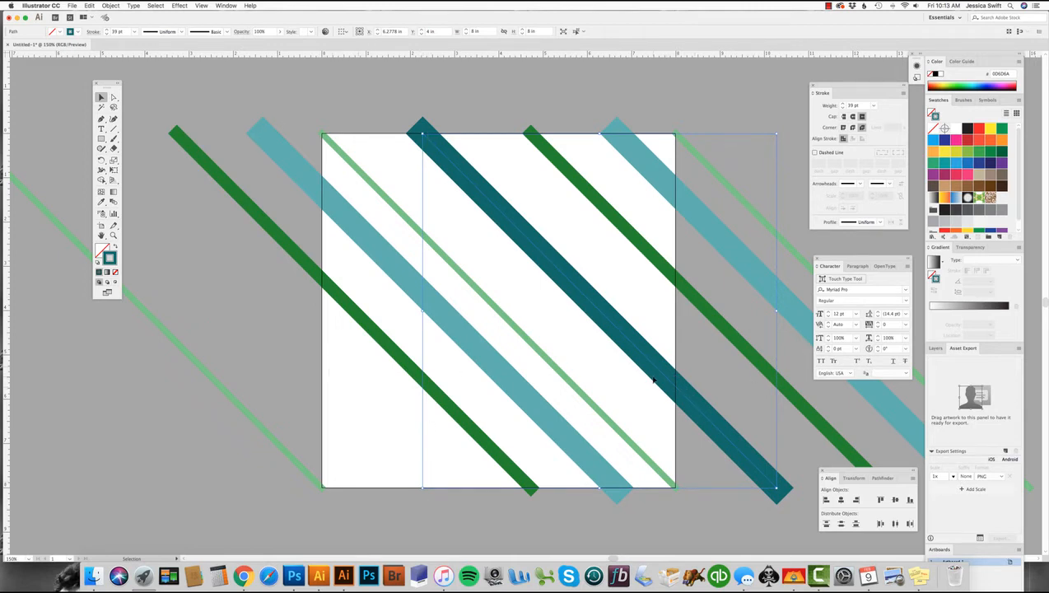
- Copy the dark teal stripe with a horizontal move of -8 in and leave nothing selected
key("super+shift+a")
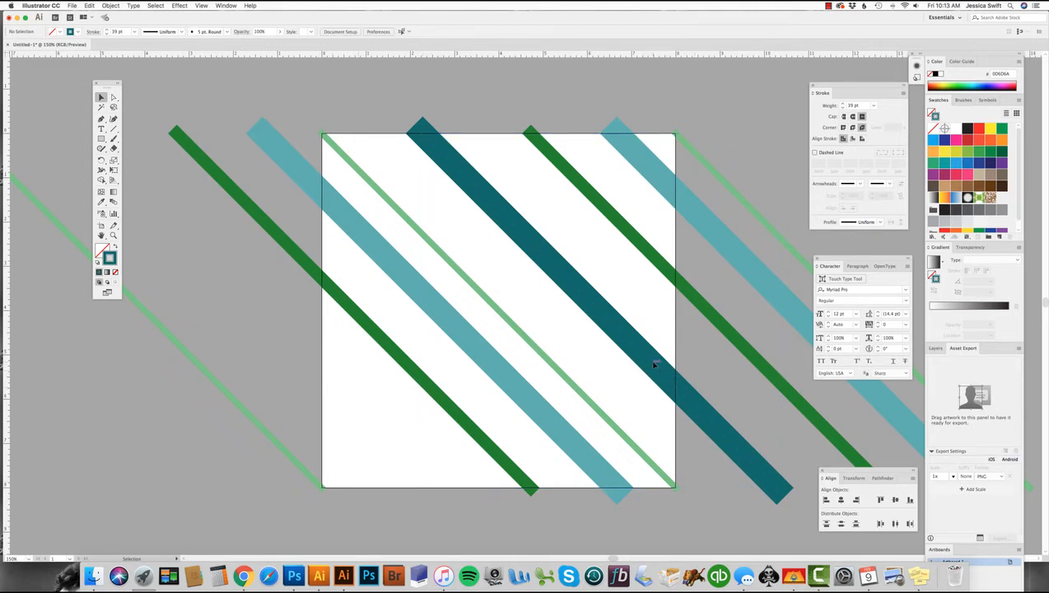
left_click(648, 365)
double_click(100, 97)
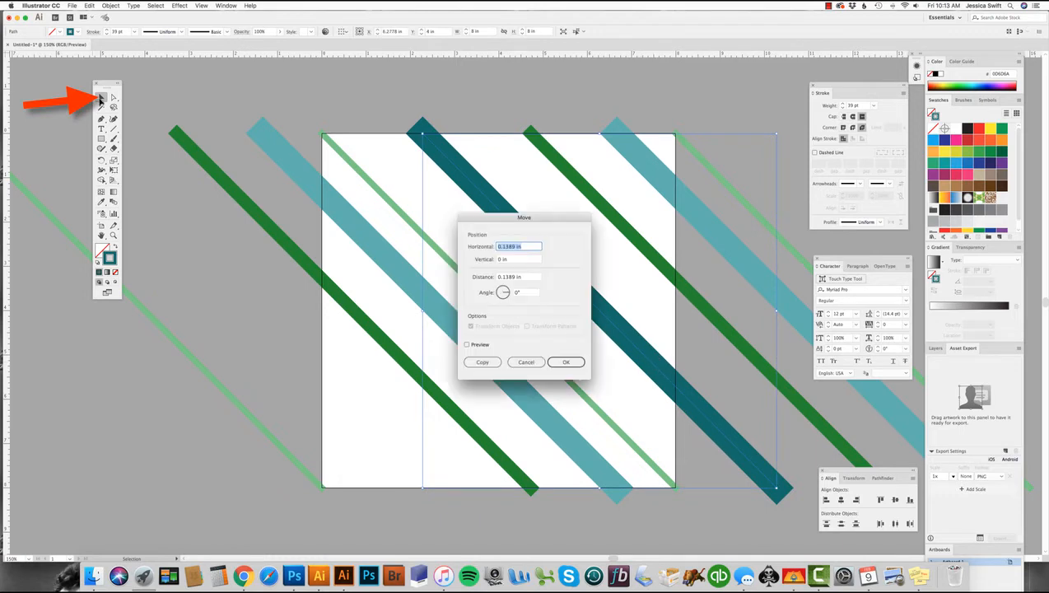
type("-8")
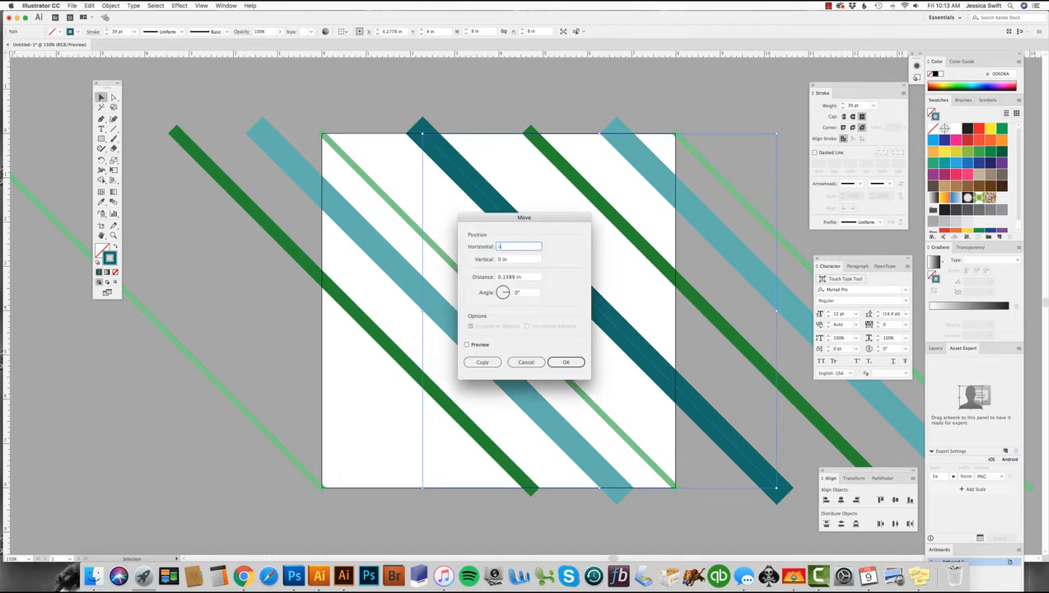
left_click(482, 364)
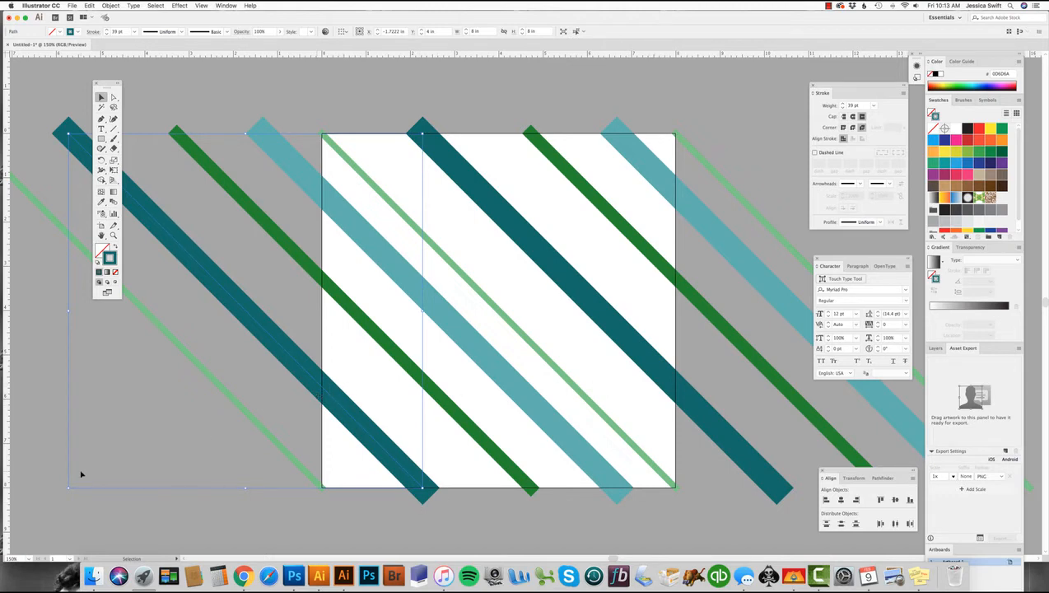
left_click(83, 501)
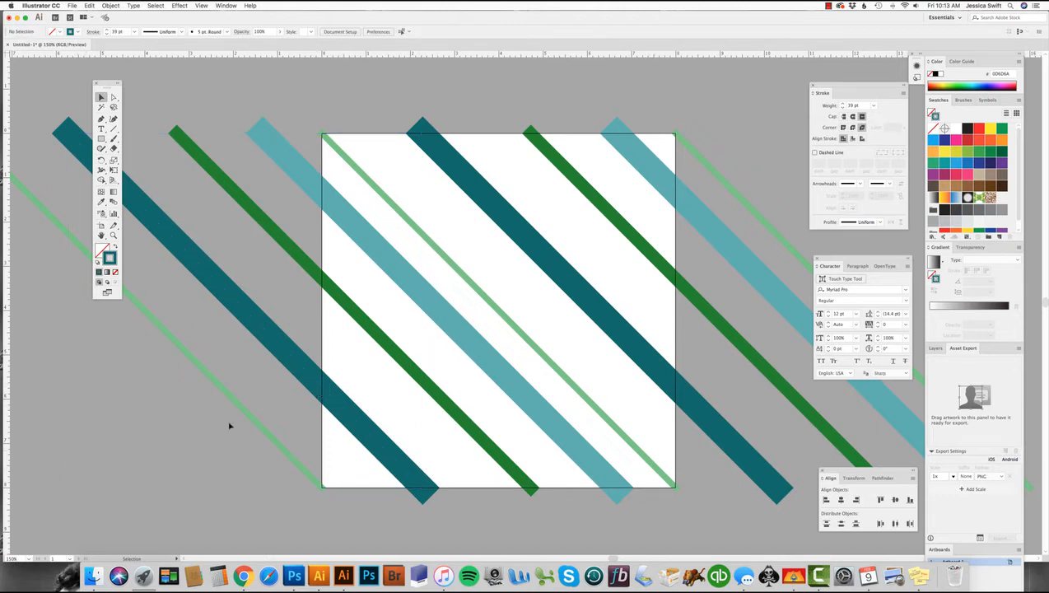
- Duplicate the two dark green stripes in place and nudge the copies left to X 1.1111 in, between the light green and dark teal stripes
left_click(417, 376)
left_click(649, 267, "shift")
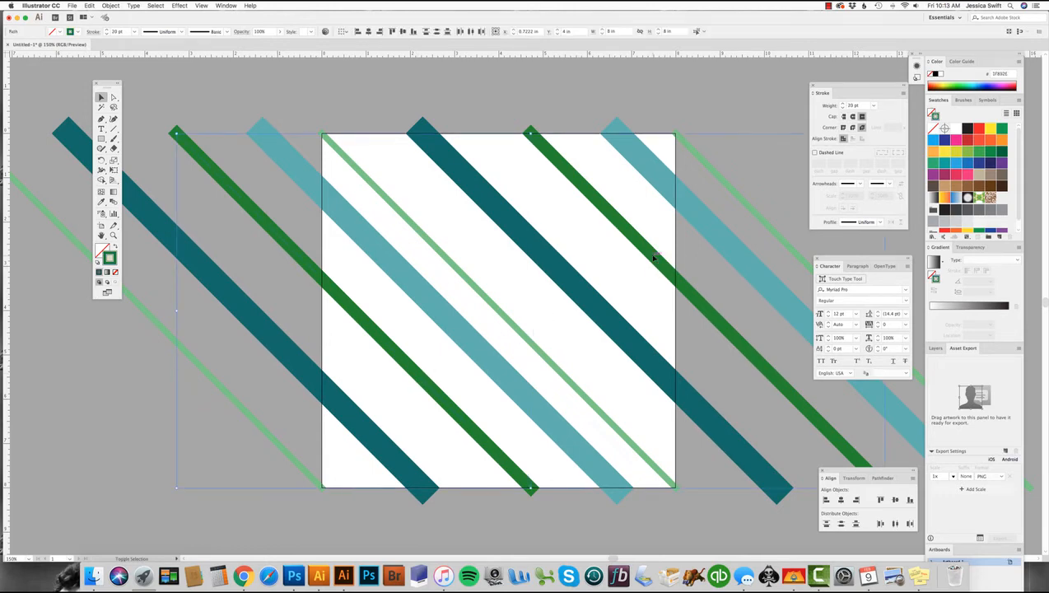
key("a")
key("super+f")
key("shift+Left")
key("shift+Left")
key("shift+Left")
key("shift+Left")
key("shift+Left")
key("shift+Left")
key("shift+Left")
key("shift+Left")
key("shift+Left")
key("shift+Left")
key("shift+Left")
key("shift+Left")
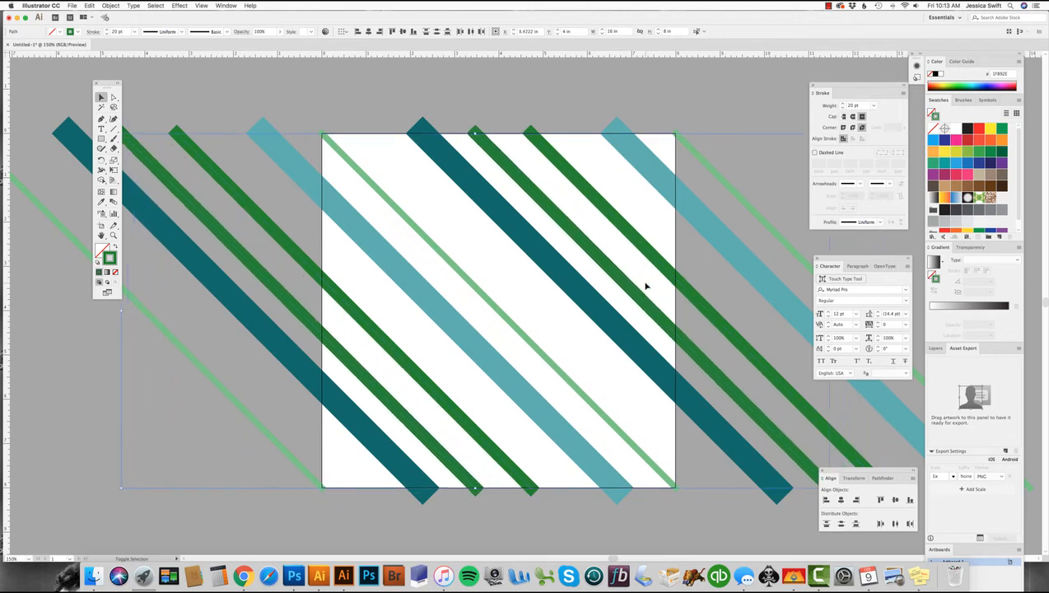
key("shift+Left")
key("shift+Left")
key("shift+Left")
key("shift+Left")
key("shift+Left")
key("shift+Left")
key("shift+Left")
key("shift+Left")
key("shift+Left")
key("shift+Left")
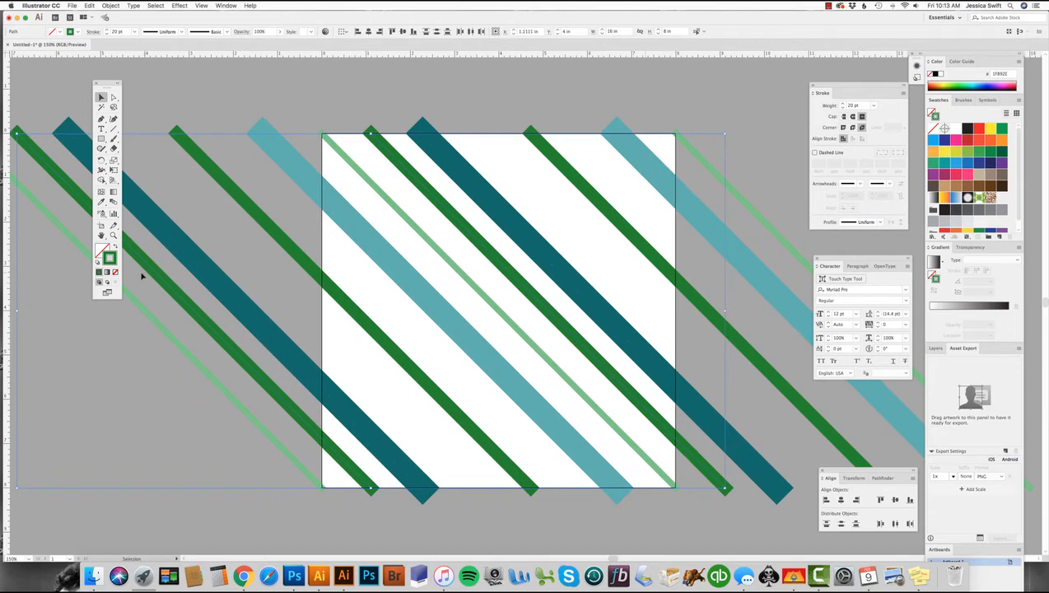
- Recolour the duplicated pair of green stripes to a yellow-orange, F2B140
double_click(110, 259)
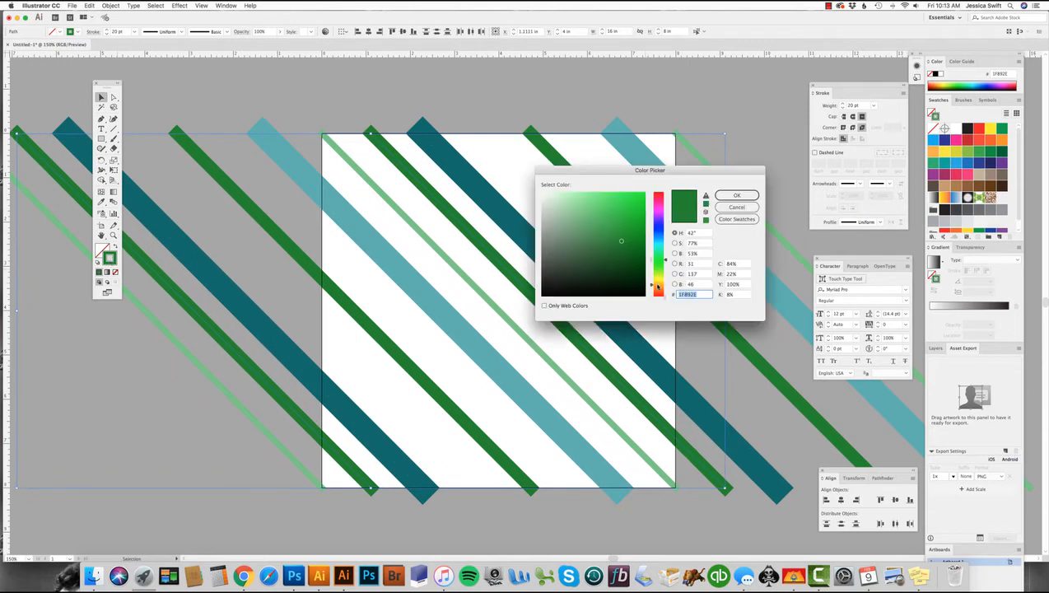
left_click(658, 285)
mouse_move(608, 228)
left_mouse_down()
mouse_move(591, 201)
mouse_move(620, 196)
left_mouse_up()
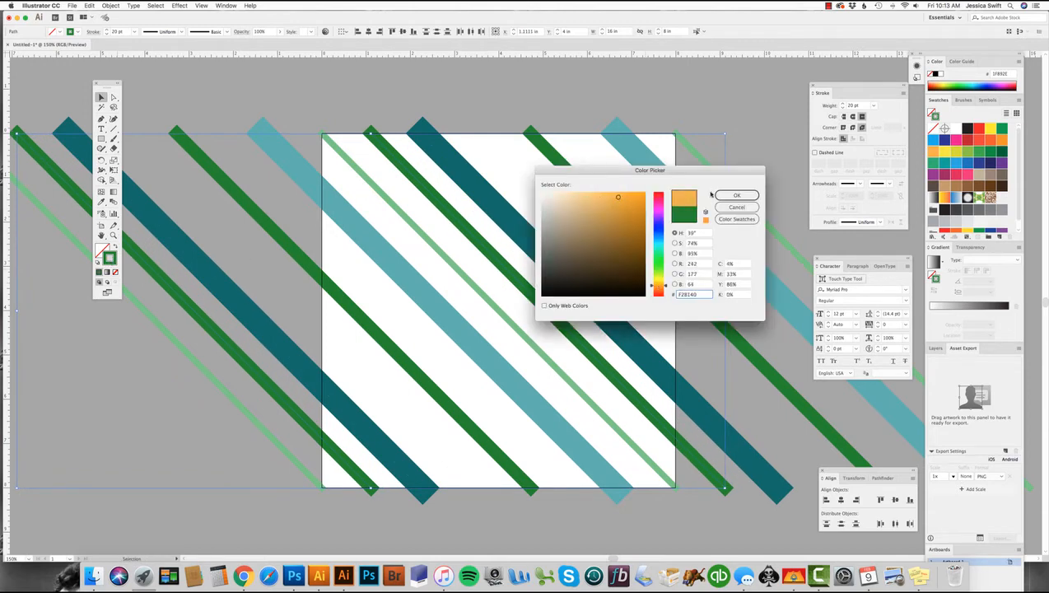
left_click(737, 196)
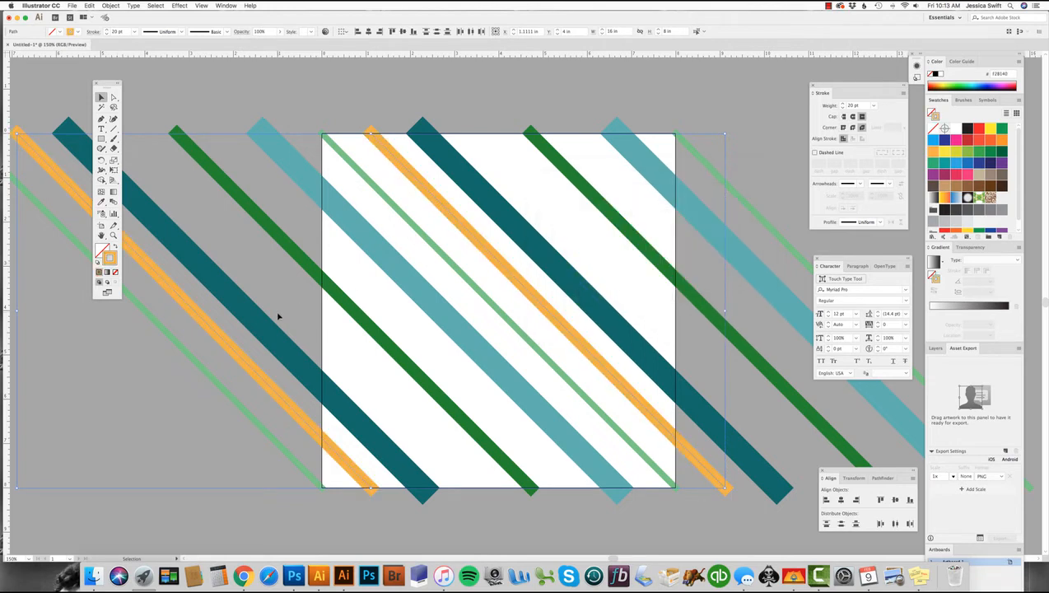
key("super+shift+a")
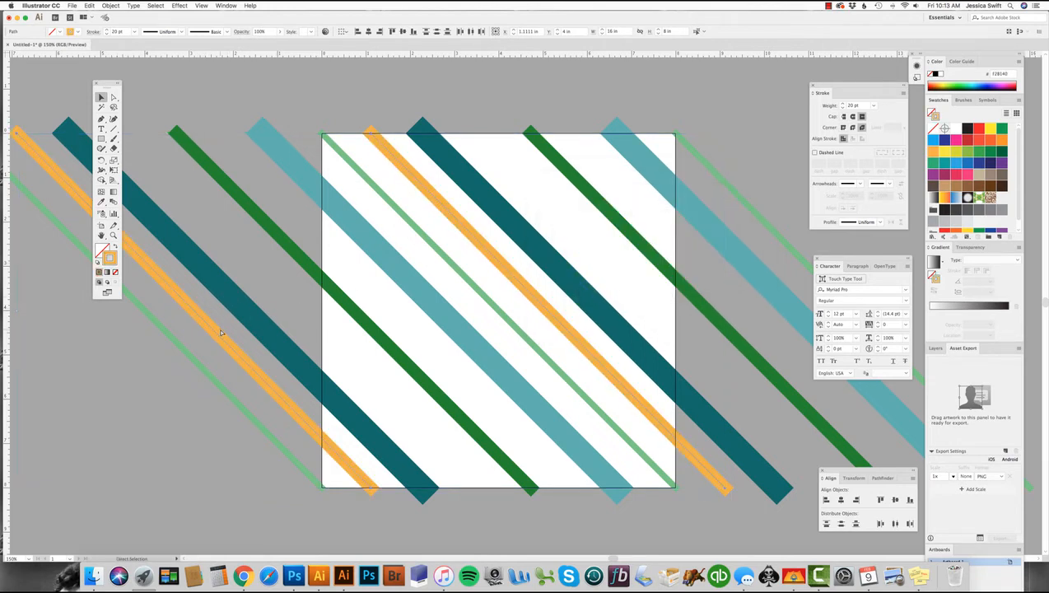
- Duplicate the orange stripe pair in front and nudge the copies right to X 5.5556 in, between the dark green and light teal stripes
key("super+f")
key("shift+Right")
key("shift+Right")
key("shift+Right")
key("shift+Right")
key("shift+Right")
key("shift+Right")
key("shift+Right")
key("shift+Right")
key("shift+Right")
key("shift+Right")
key("shift+Right")
key("shift+Right")
key("shift+Right")
key("shift+Right")
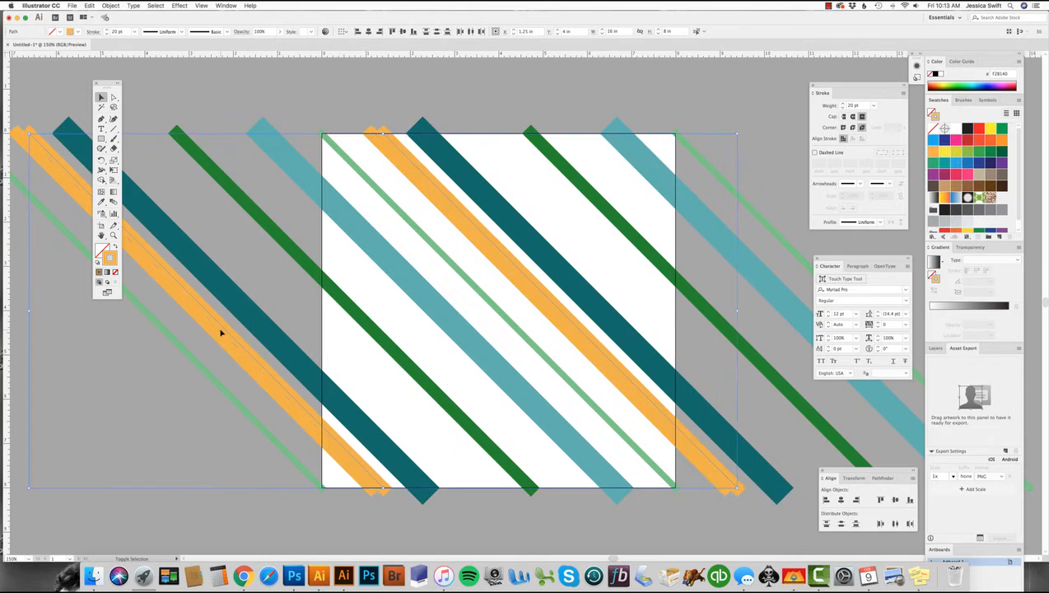
key("shift+Right")
key("shift+Right")
key("shift+Right")
key("shift+Right")
key("shift+Right")
key("shift+Right")
key("shift+Right")
key("shift+Right")
key("shift+Right")
key("shift+Right")
key("shift+Right")
key("shift+Right")
key("shift+Right")
key("shift+Right")
key("shift+Right")
key("shift+Right")
key("shift+Right")
key("shift+Right")
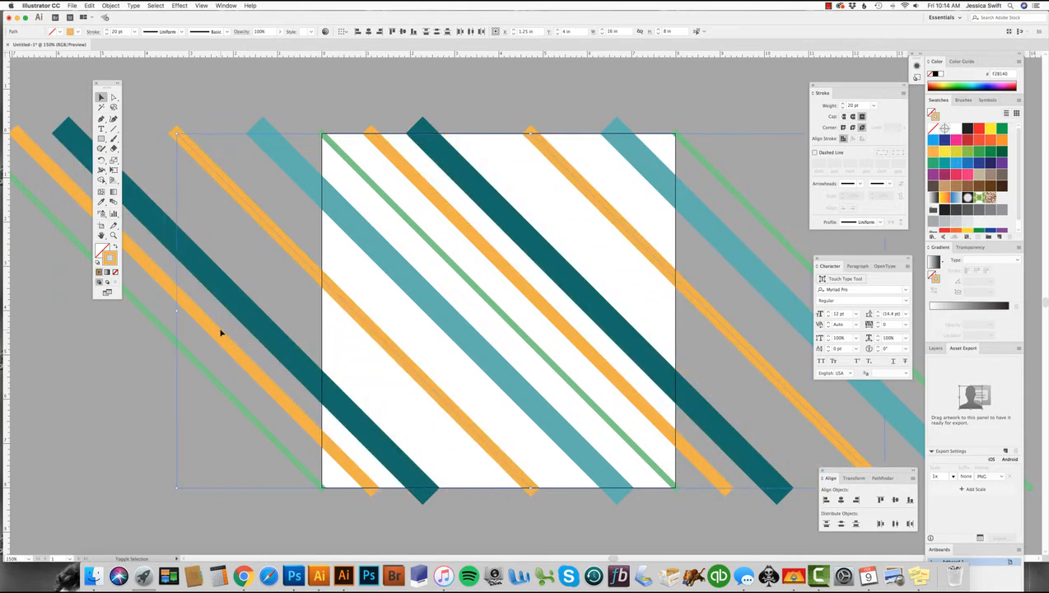
- Set the duplicated orange stripes' stroke weight to 8 pt and nudge them left to X 5.2778 in, closer to the dark green stripes
left_click(116, 32)
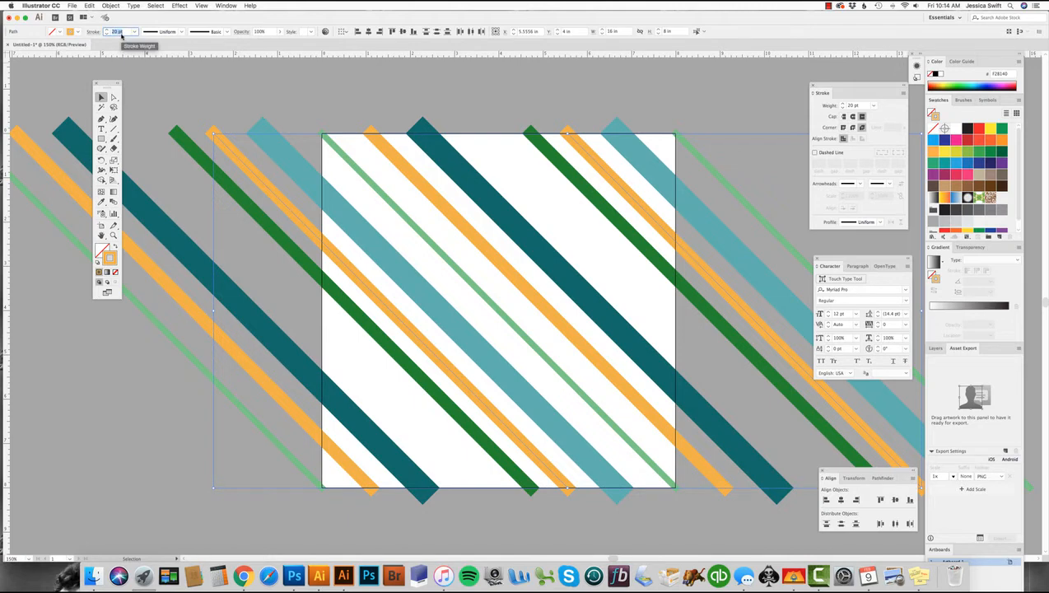
type("8")
key("Return")
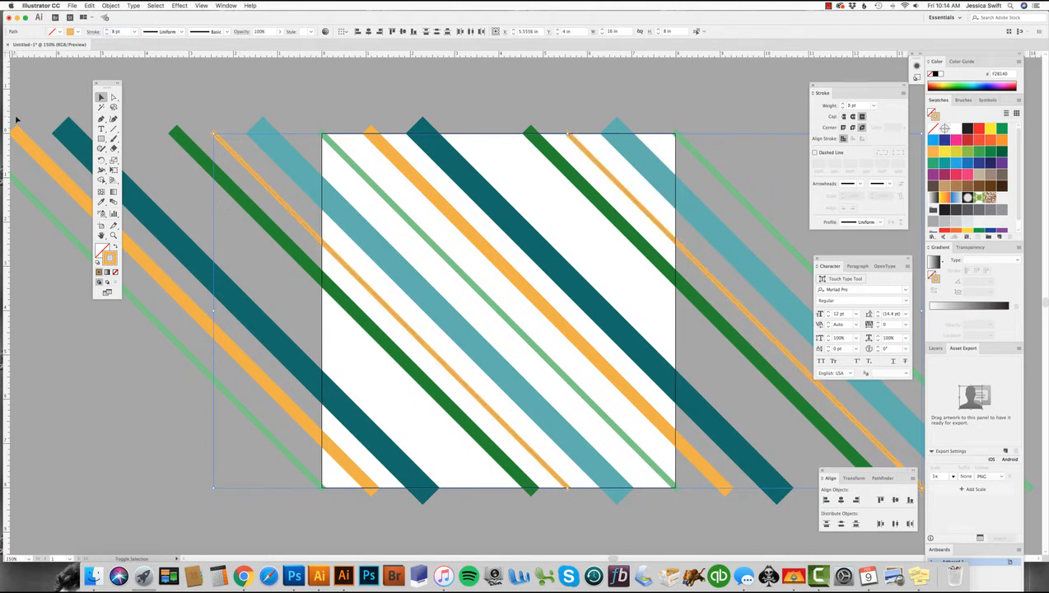
key("shift+Left")
key("shift+Left")
- Recolour the thin orange lines beside the dark green stripes to a brownish orange, B56B00
double_click(111, 260)
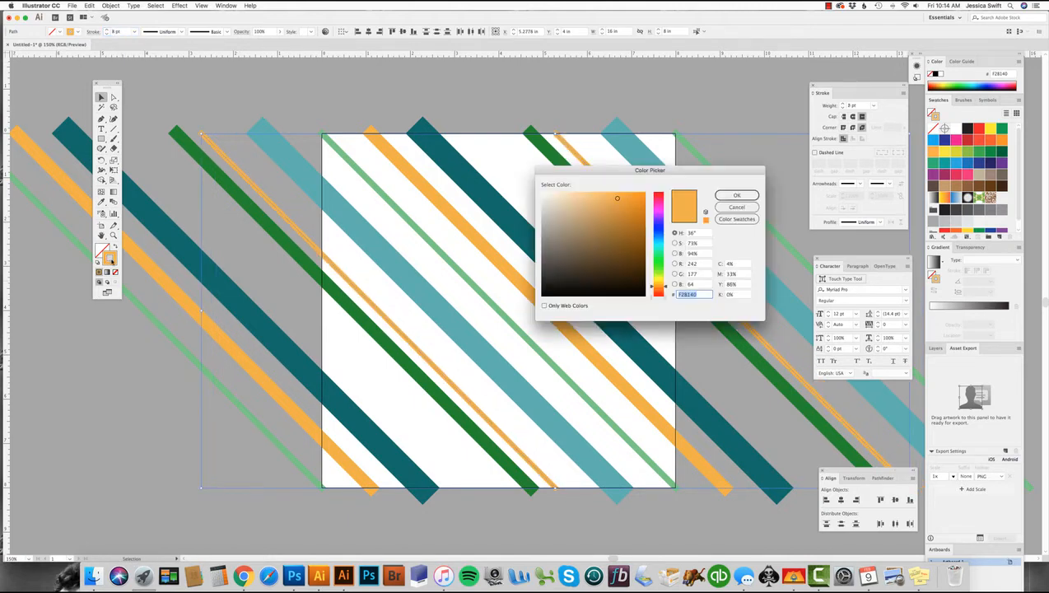
left_click(643, 220)
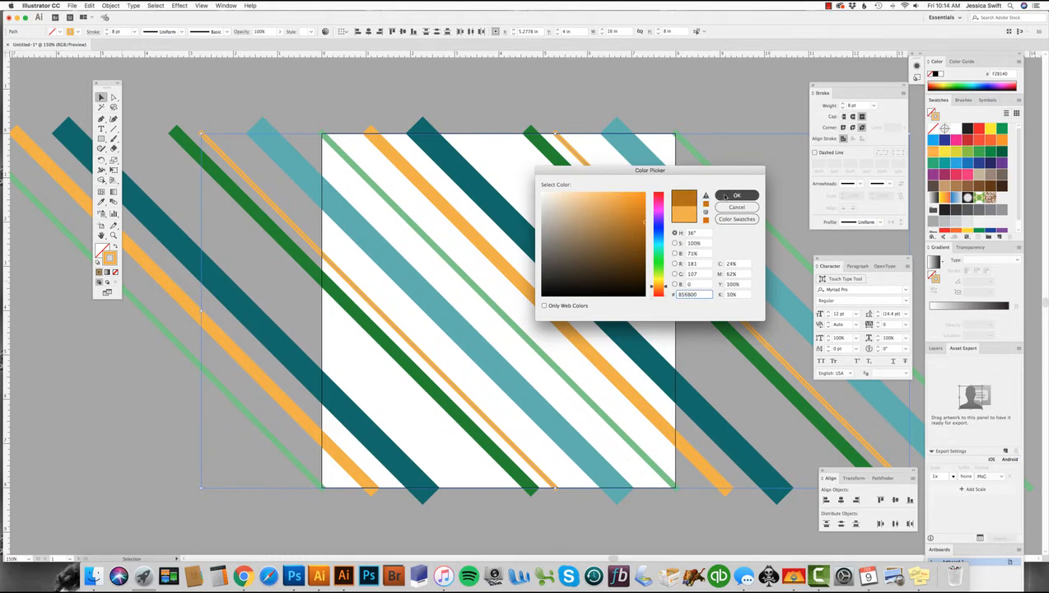
key("Return")
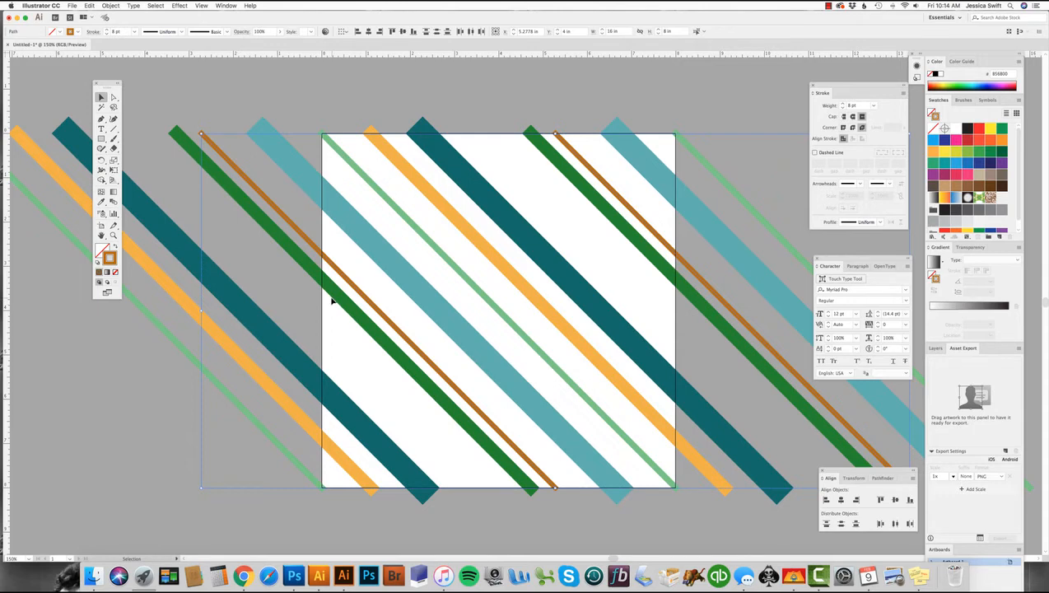
- Duplicate the pair of thin brown lines twice, spacing the copies out to form groups of three between the dark green and light teal stripes
key("a")
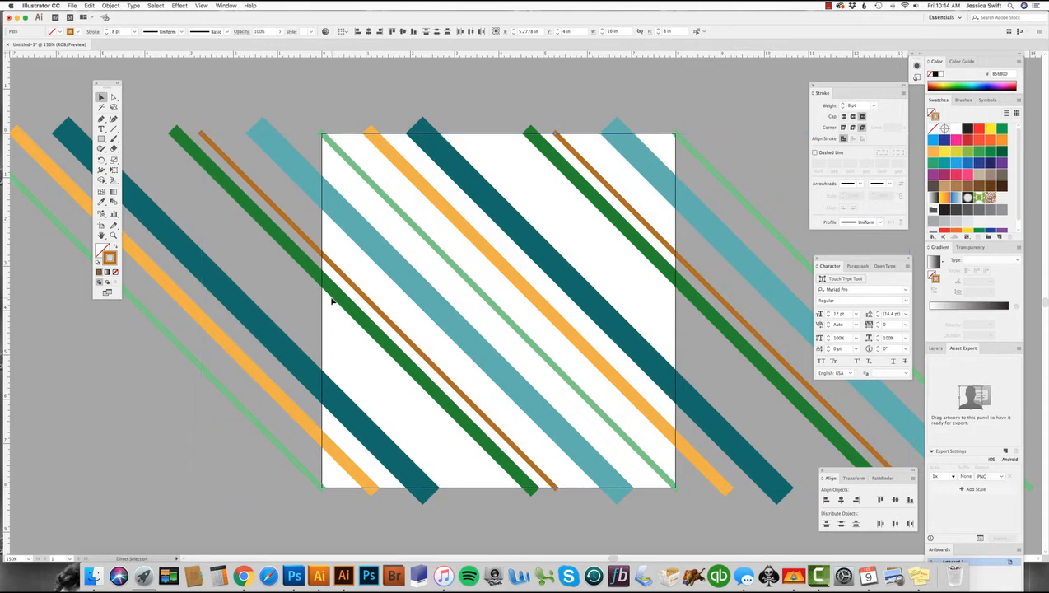
key("super+d")
key("super+d")
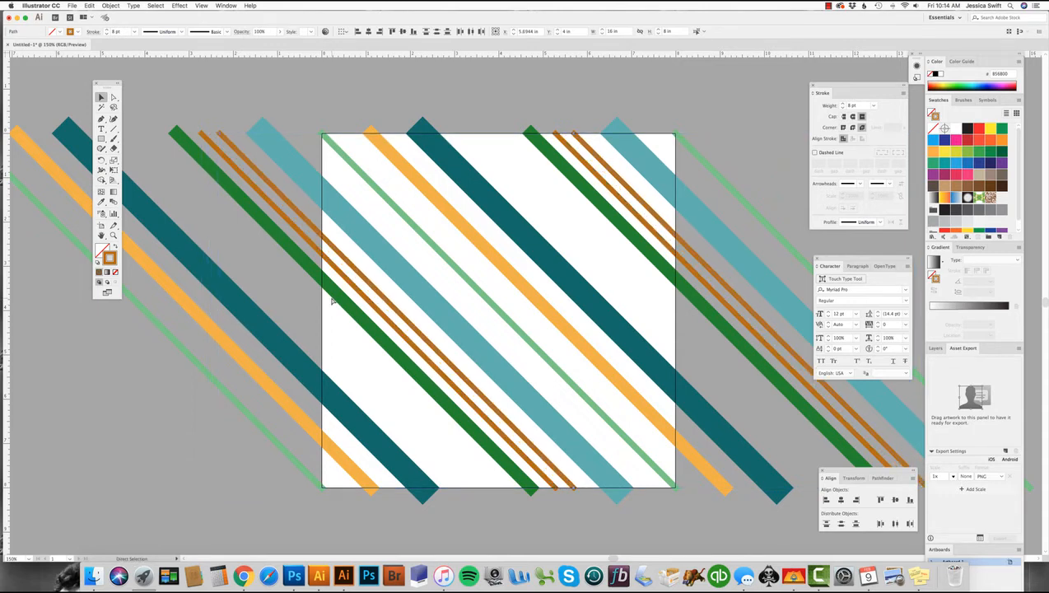
key("super+d")
key("v")
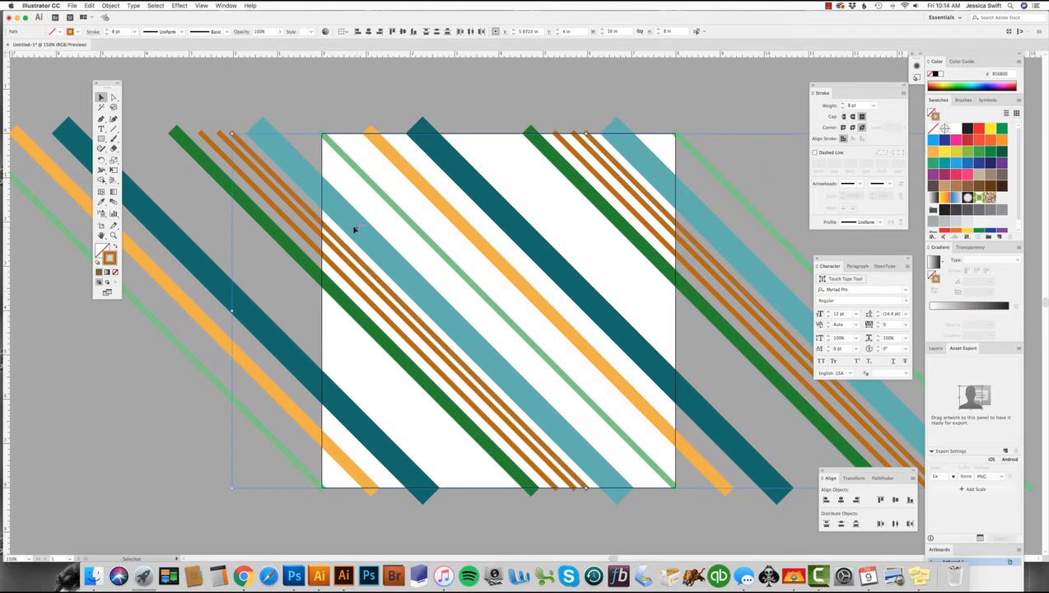
left_click(230, 108)
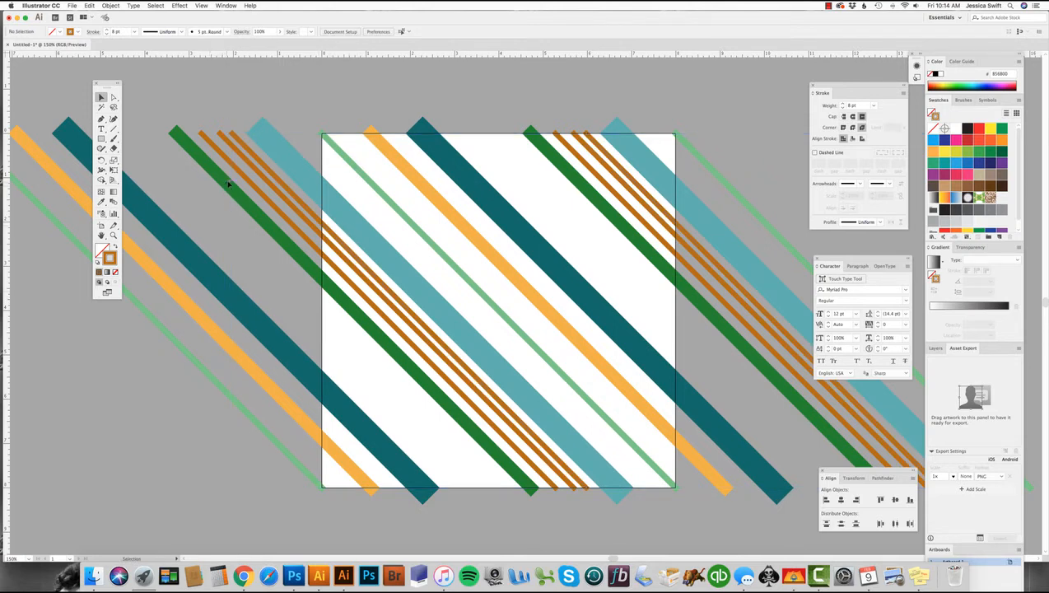
- Duplicate one group of three thin brown lines and move it right to X 7.3194 in, between the dark teal and dark green stripes
left_click(272, 171)
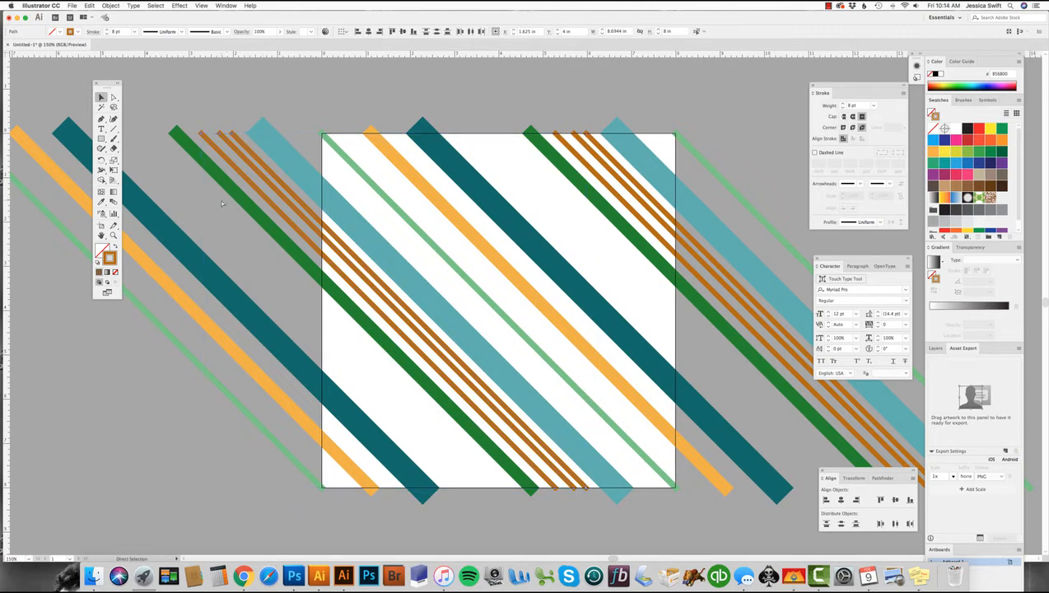
key("shift+Right")
key("shift+Right")
key("shift+Right")
key("shift+Right")
key("shift+Right")
key("shift+Right")
key("shift+Right")
key("shift+Right")
key("shift+Right")
key("shift+Right")
key("shift+Right")
key("shift+Right")
key("shift+Right")
key("shift+Right")
key("shift+Right")
key("shift+Right")
key("shift+Right")
key("shift+Right")
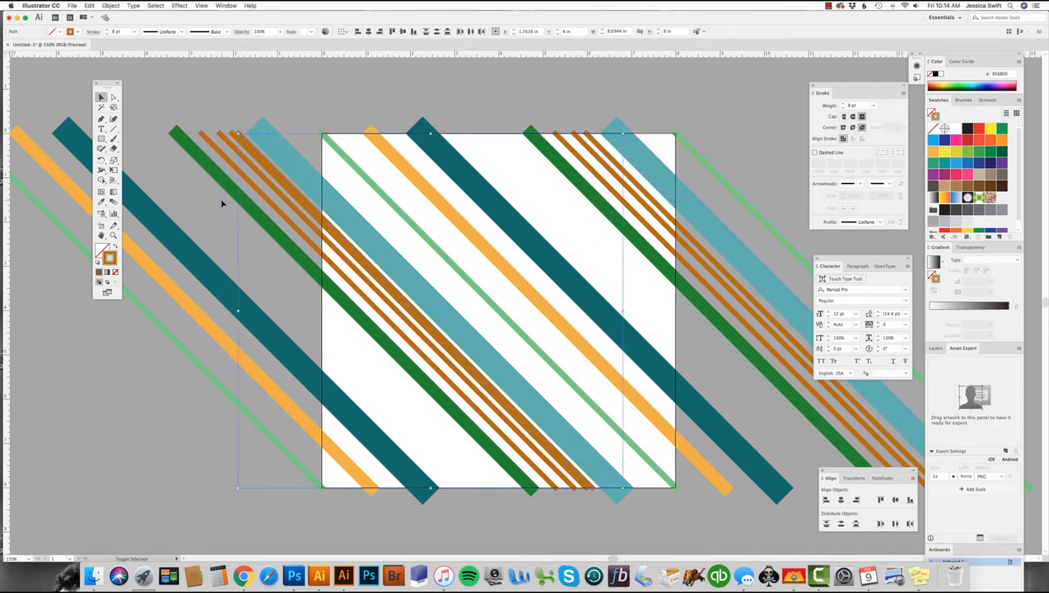
key("shift+Right")
key("shift+Right")
key("shift+Right")
key("shift+Right")
key("shift+Right")
key("shift+Right")
key("shift+Right")
key("shift+Right")
key("shift+Right")
key("shift+Right")
key("shift+Right")
key("shift+Right")
key("shift+Right")
key("shift+Right")
key("shift+Right")
key("shift+Right")
key("shift+Right")
key("shift+Right")
key("shift+Right")
key("shift+Right")
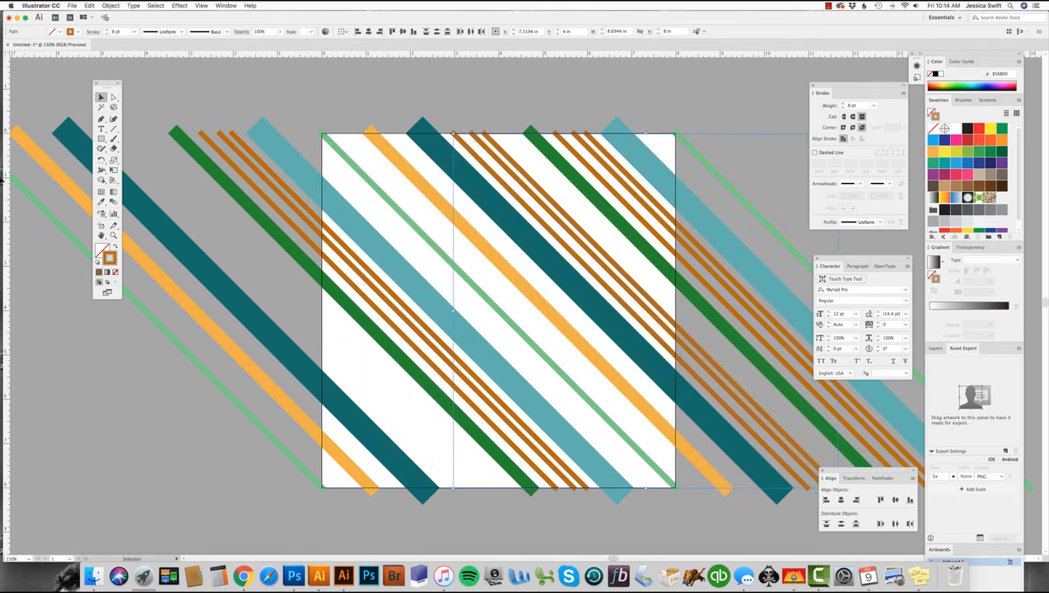
- Recolour the three duplicated thin lines beside the dark teal stripe to a brighter orange
double_click(109, 259)
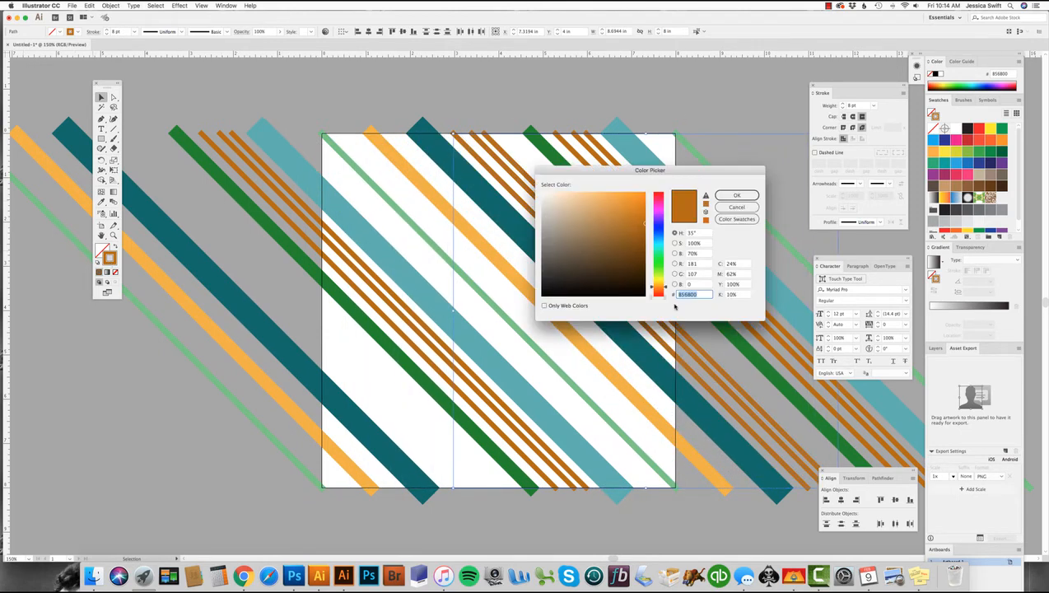
mouse_move(630, 197)
left_mouse_down()
mouse_move(608, 212)
mouse_move(630, 200)
left_mouse_up()
key("Return")
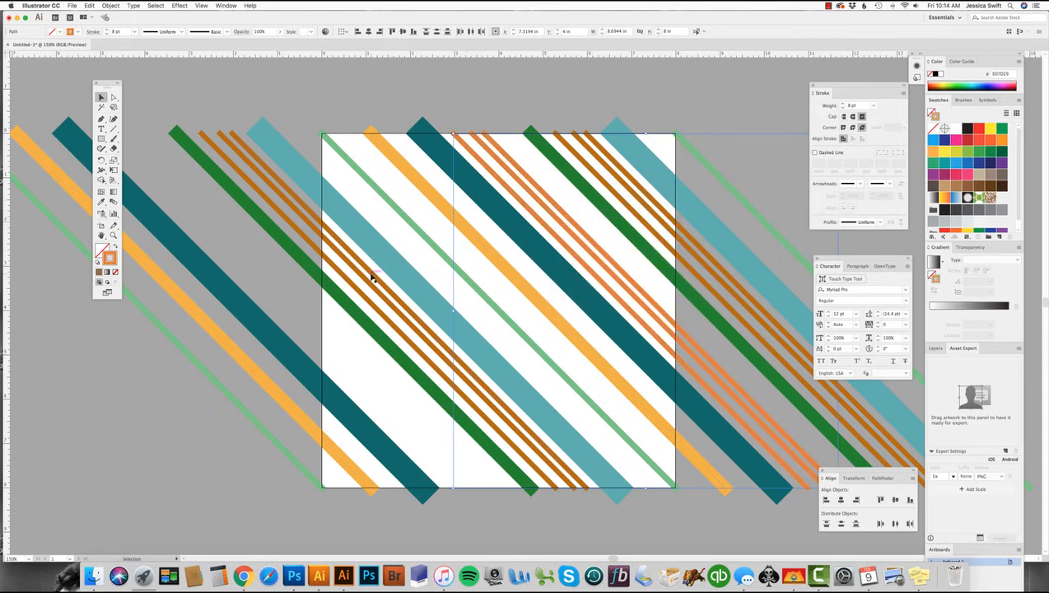
- Copy the three thin bright orange lines with a horizontal move of -8 in
key("super+shift+a")
key("a")
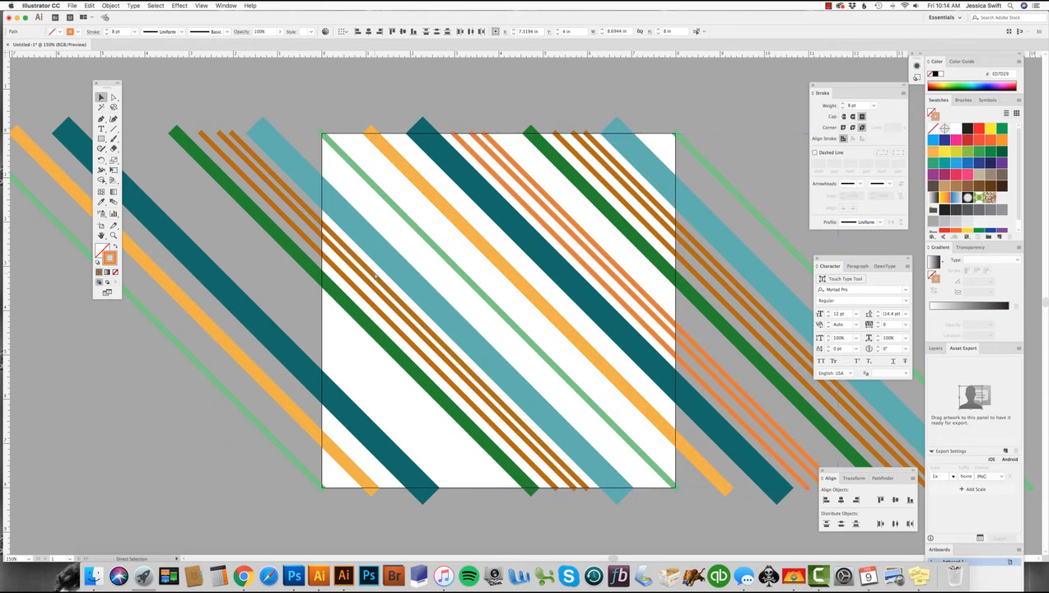
left_click(440, 286)
left_click(101, 97)
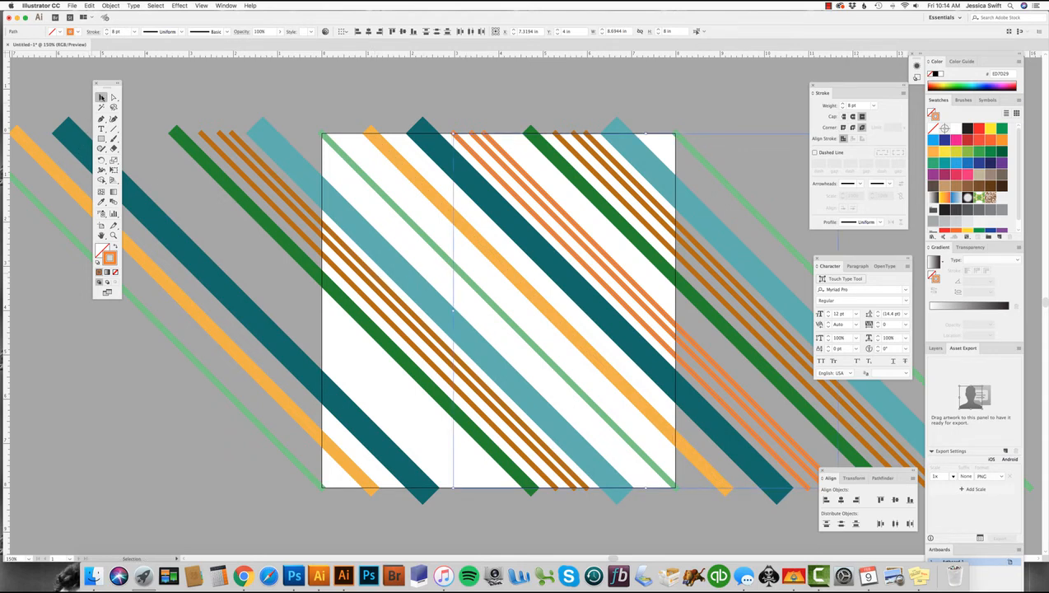
key("Return")
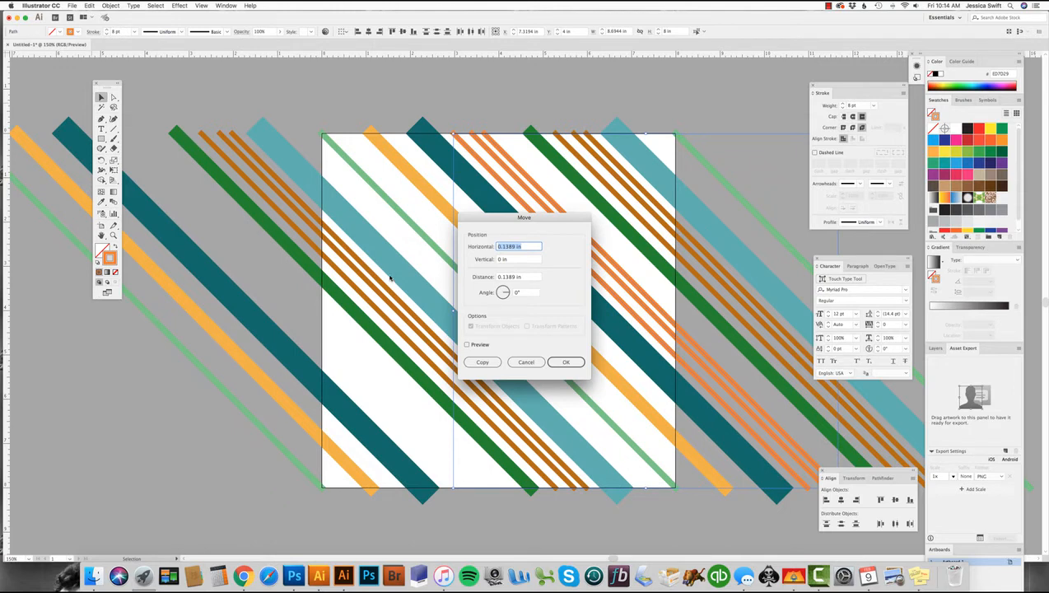
type("-8")
left_click(577, 363)
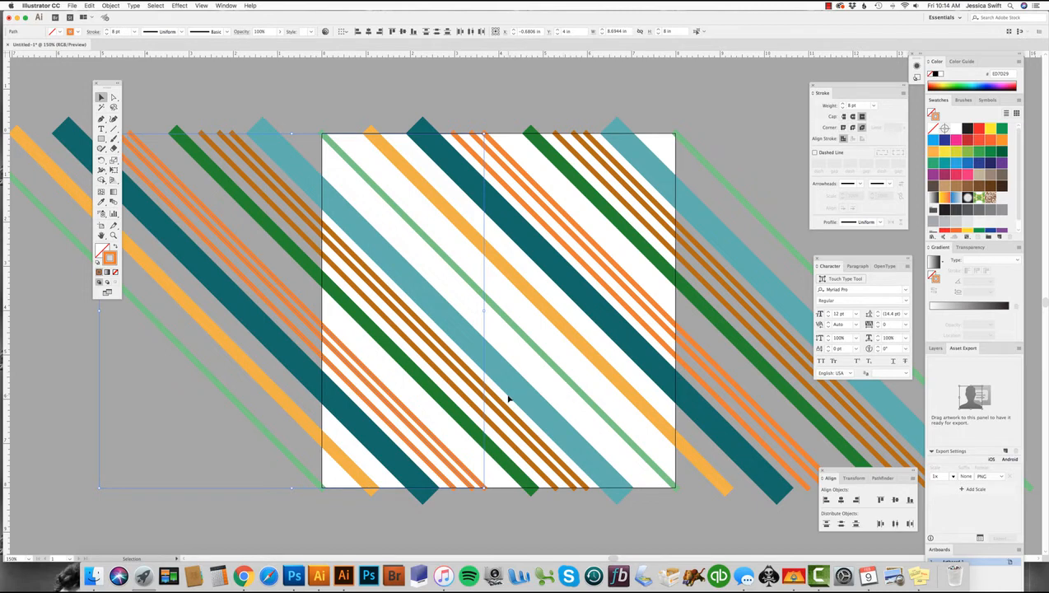
double_click(101, 98)
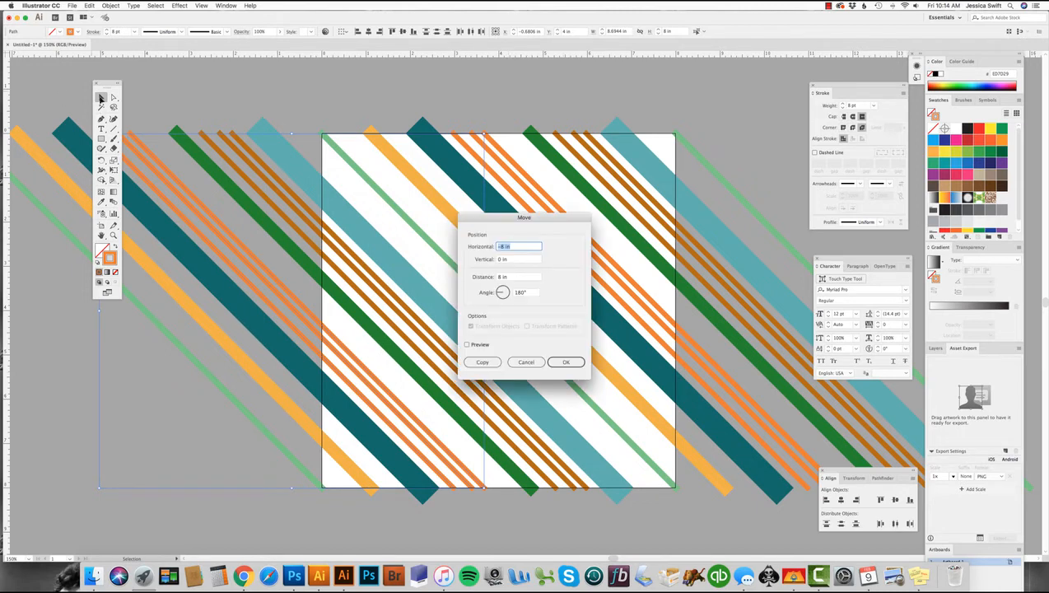
left_click(483, 363)
left_click(528, 364)
left_click(353, 68)
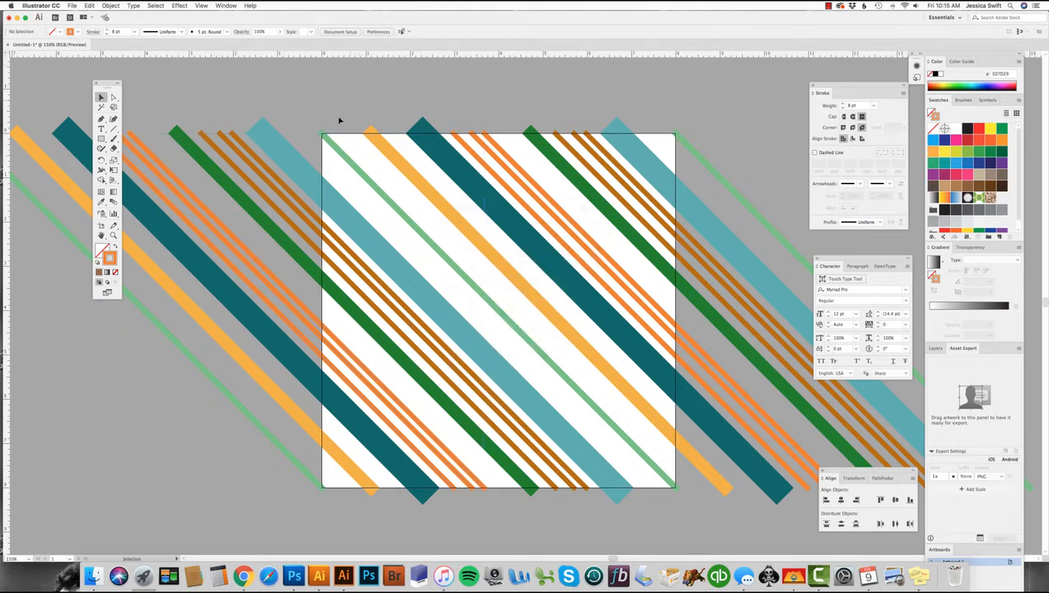
- Duplicate the two thin light green lines and move the copies right to X 0.5556 in, beside the originals
left_click(356, 168)
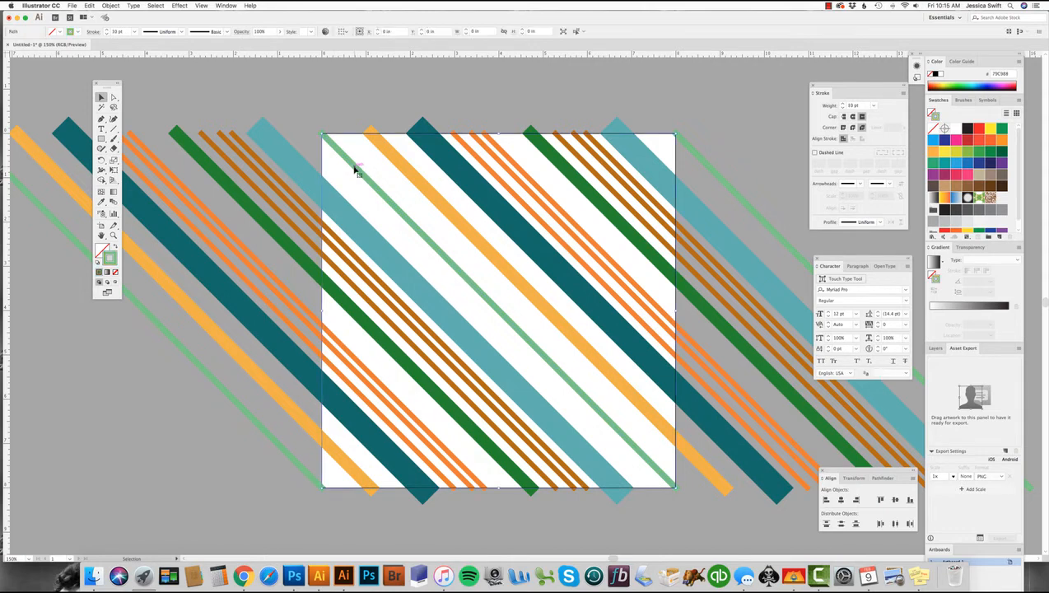
left_click(290, 456, "shift")
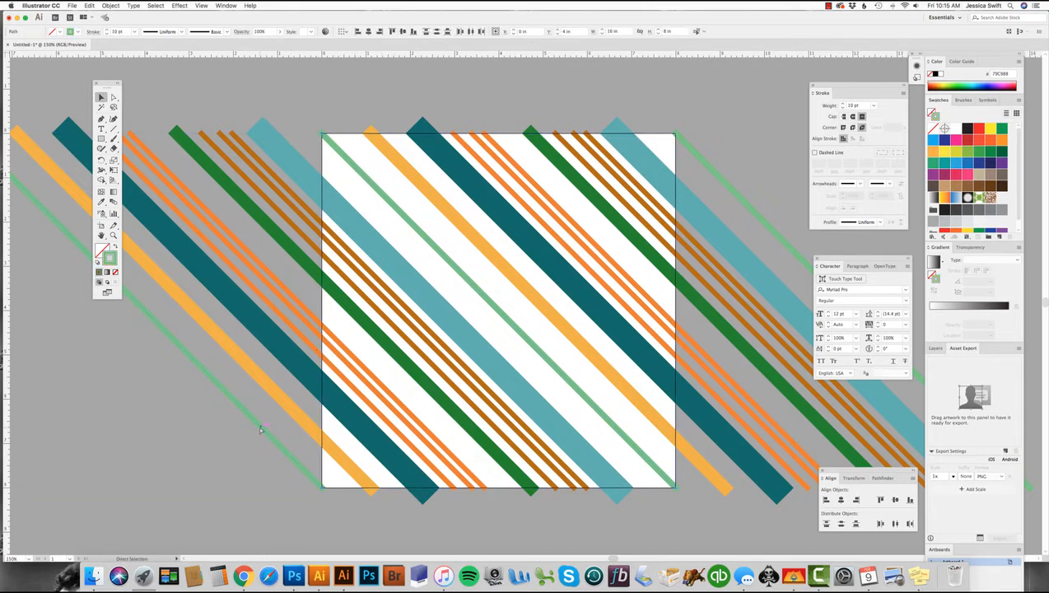
key("alt+shift+Right")
key("shift+Right")
key("shift+Right")
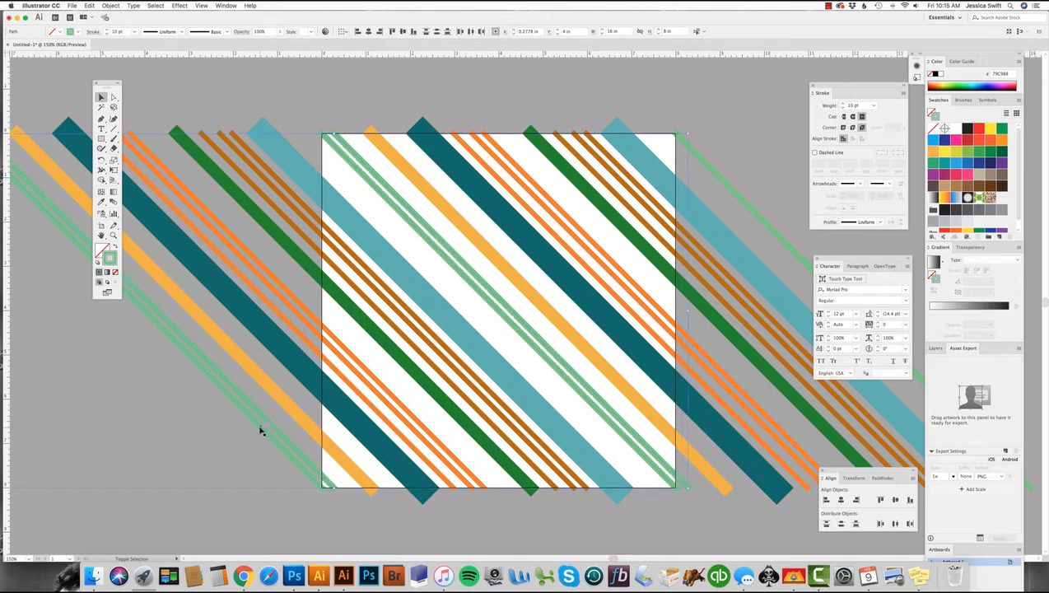
key("shift+Right")
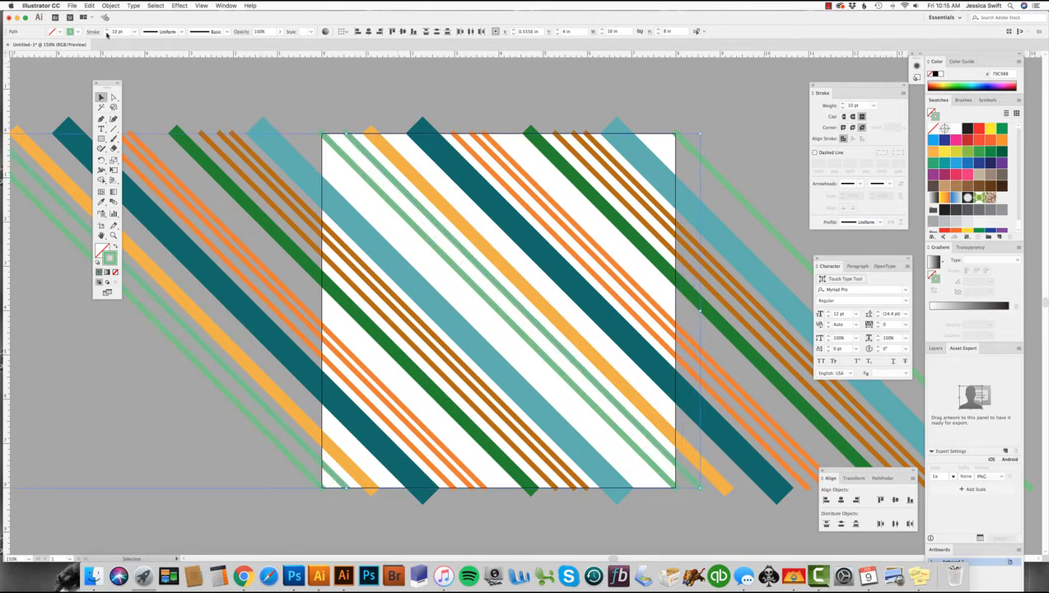
- Set the duplicated green lines' stroke weight to 15 pt and recolour them bright green (6CFF81)
left_click(117, 32)
type("15")
key("Return")
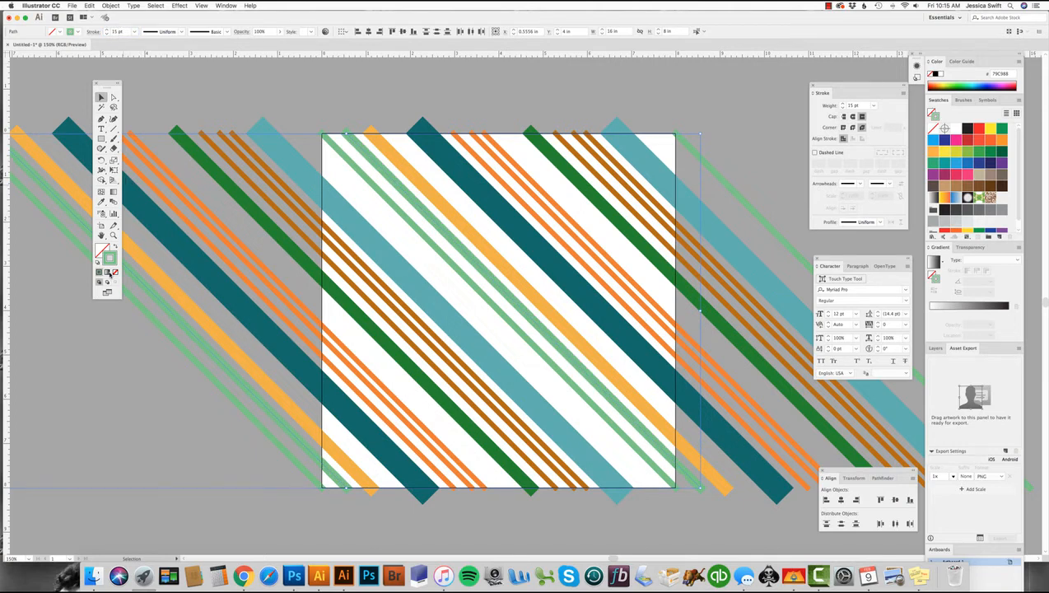
double_click(110, 257)
left_click_drag(600, 202, 601, 193)
left_click(737, 194)
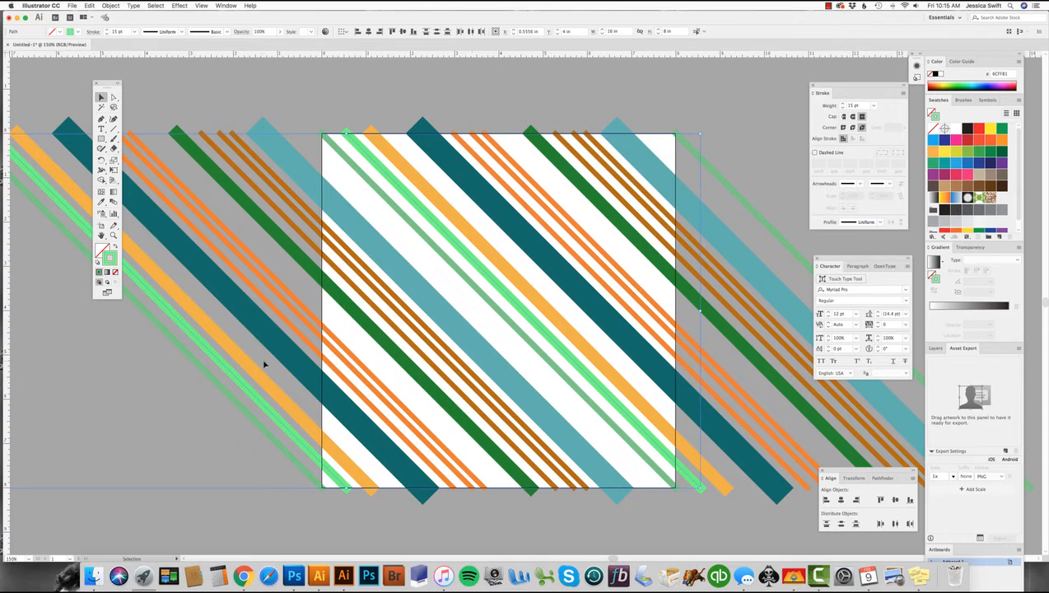
- Duplicate the bright green line pair and move it right to X 4.1667 in, between the thin orange lines and dark green stripe
key("super+c")
key("super+f")
key("shift+Right")
key("shift+Right")
key("shift+Right")
key("shift+Right")
key("shift+Right")
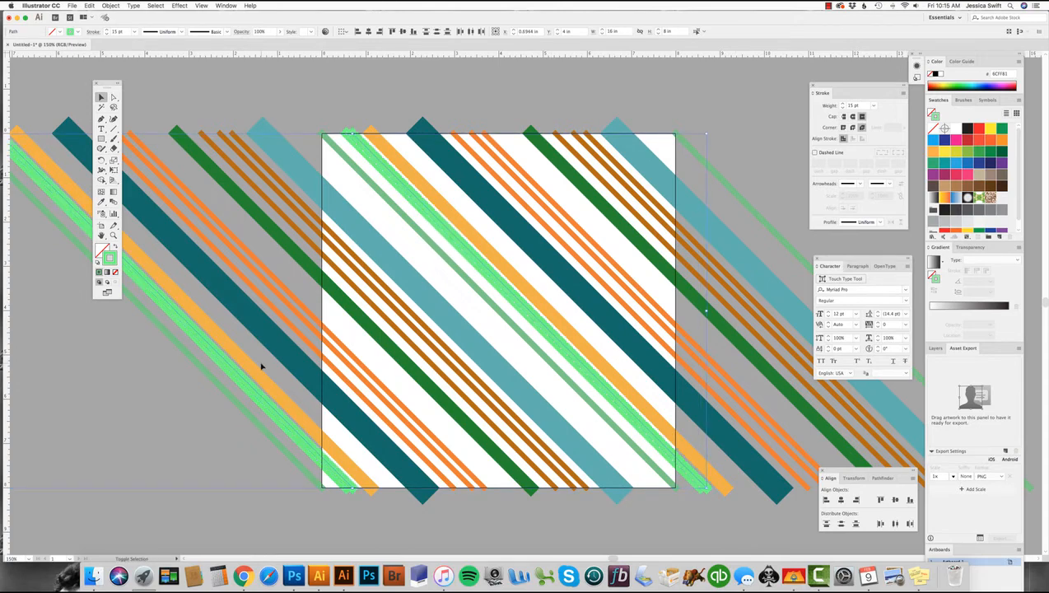
key("shift+Right")
key("shift+Right")
key("shift+Right")
key("shift+Right")
key("shift+Right")
key("shift+Right")
key("shift+Right")
key("shift+Right")
key("shift+Right")
key("shift+Right")
key("shift+Right")
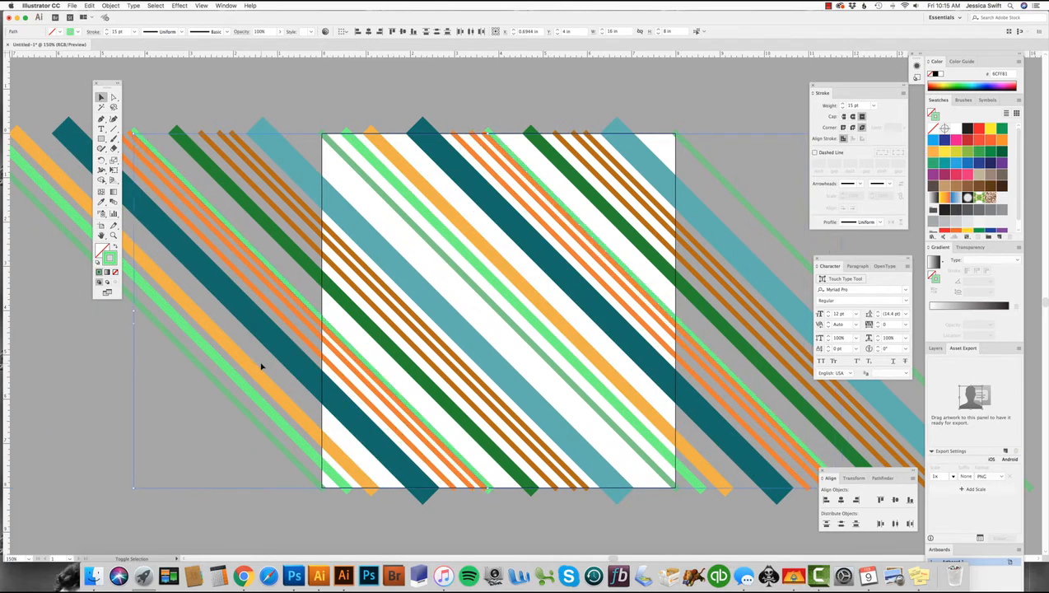
key("shift+Left")
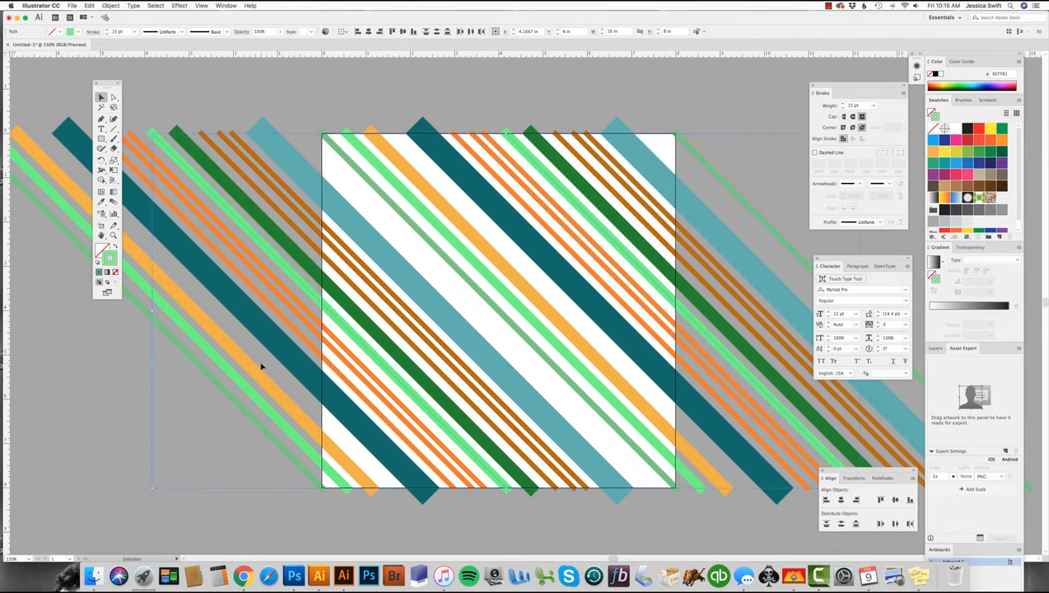
- Duplicate the bright green line pair again and move it right to X 7.5 in, beyond the light teal stripe
key("shift+Right")
key("shift+Right")
key("shift+Right")
key("shift+Right")
key("shift+Right")
key("shift+Right")
key("shift+Right")
key("shift+Right")
key("shift+Right")
key("shift+Right")
key("shift+Right")
key("shift+Right")
key("shift+Right")
key("shift+Right")
key("shift+Right")
key("shift+Right")
key("shift+Right")
key("shift+Right")
key("shift+Right")
key("shift+Right")
key("shift+Right")
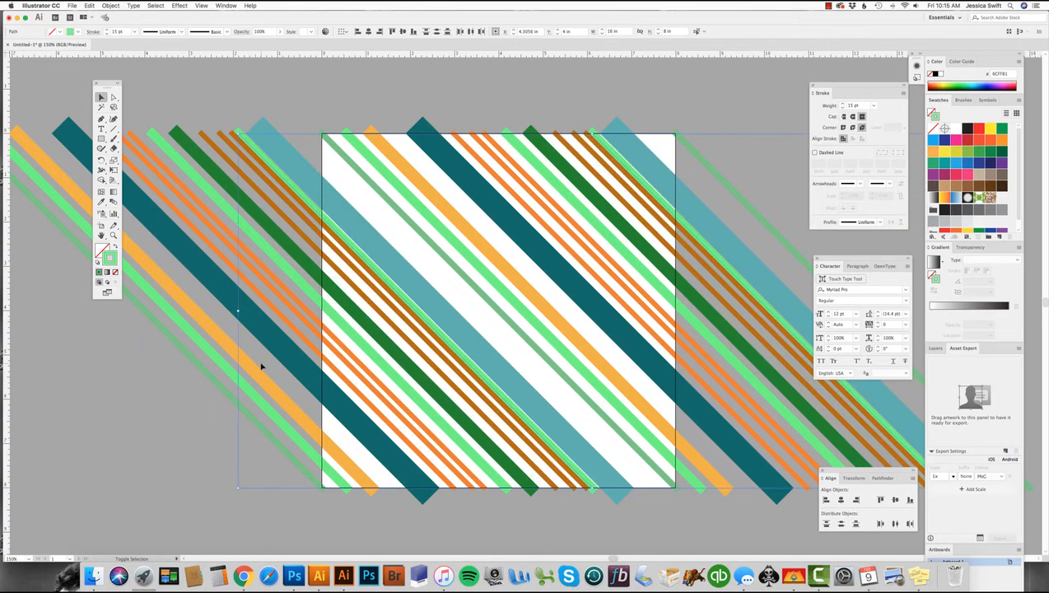
key("shift+Right")
key("shift+Right")
key("shift+Right")
key("shift+Right")
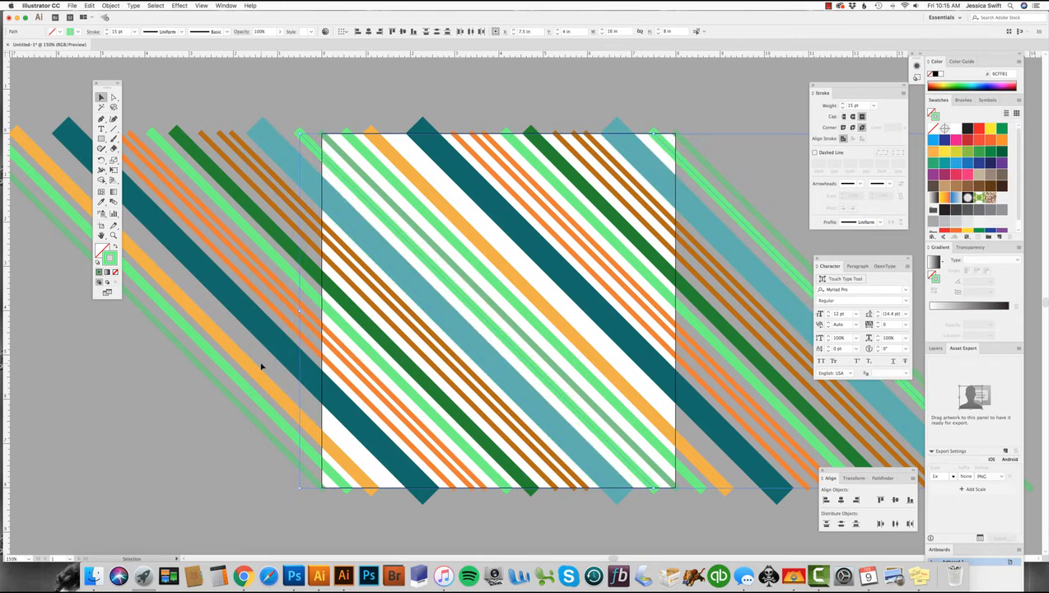
- Thicken the newest bright green pair to 25 pt, shift it slightly left to X 7.4722 in, and deselect it
left_click(117, 32)
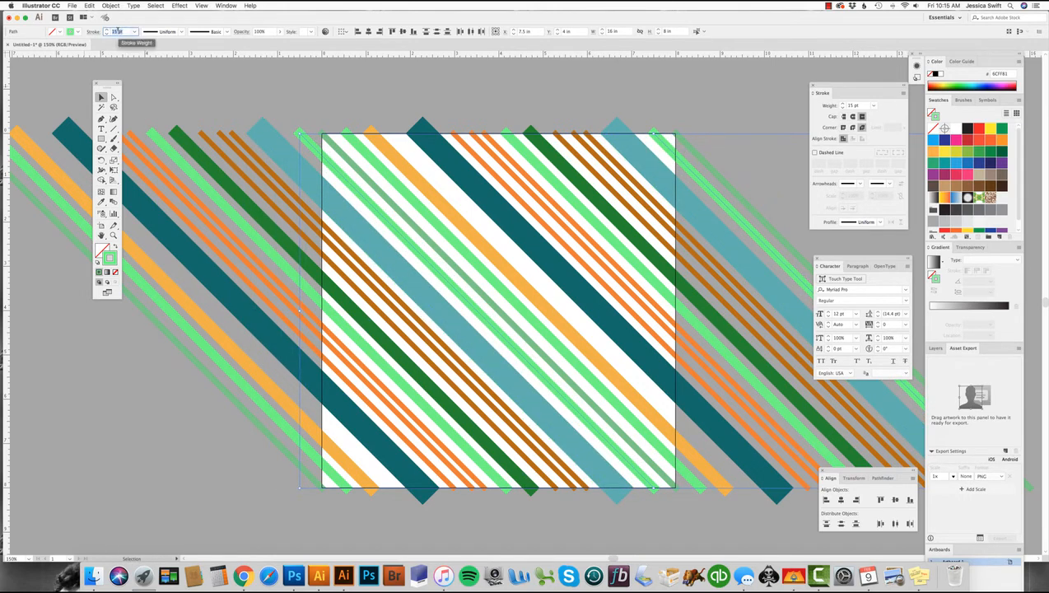
type("25")
key("Return")
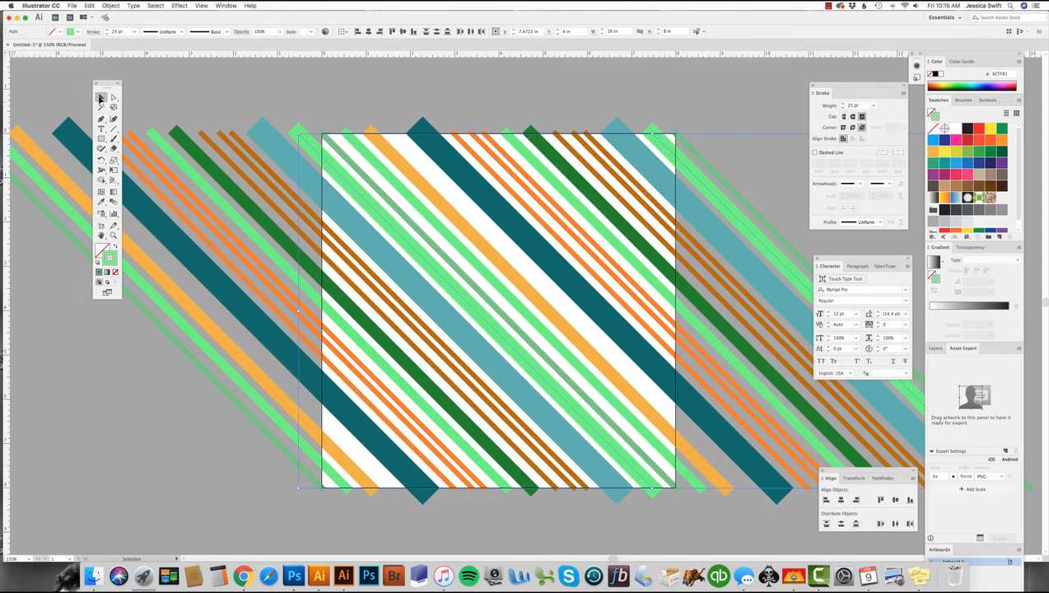
key("shift+super+a")
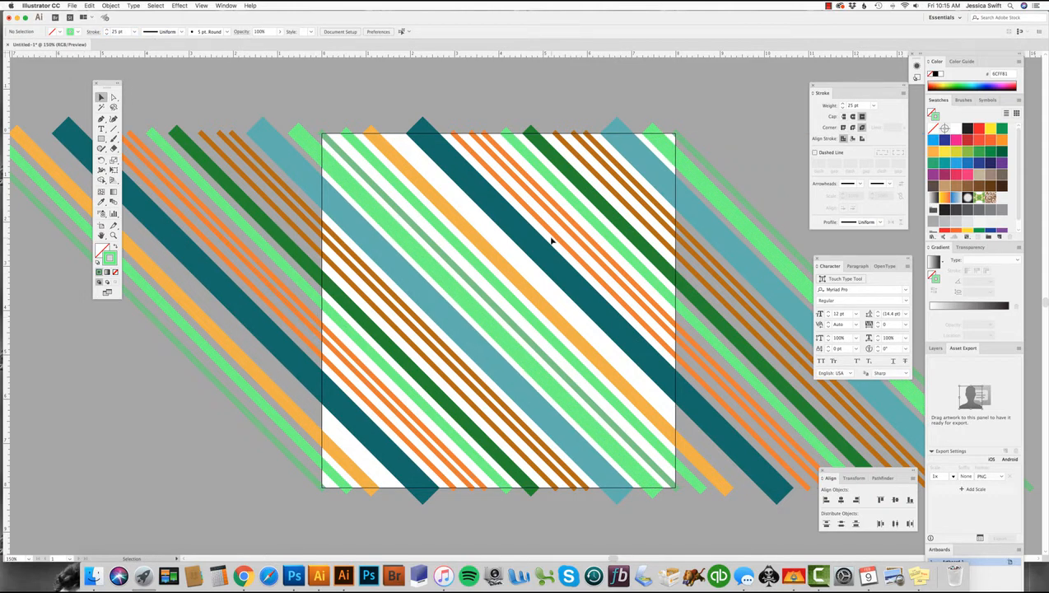
- Duplicate one pair of matching thin orange lines and move it left to X 1.5417 in, between the yellow-orange and dark teal stripes
left_click(557, 238)
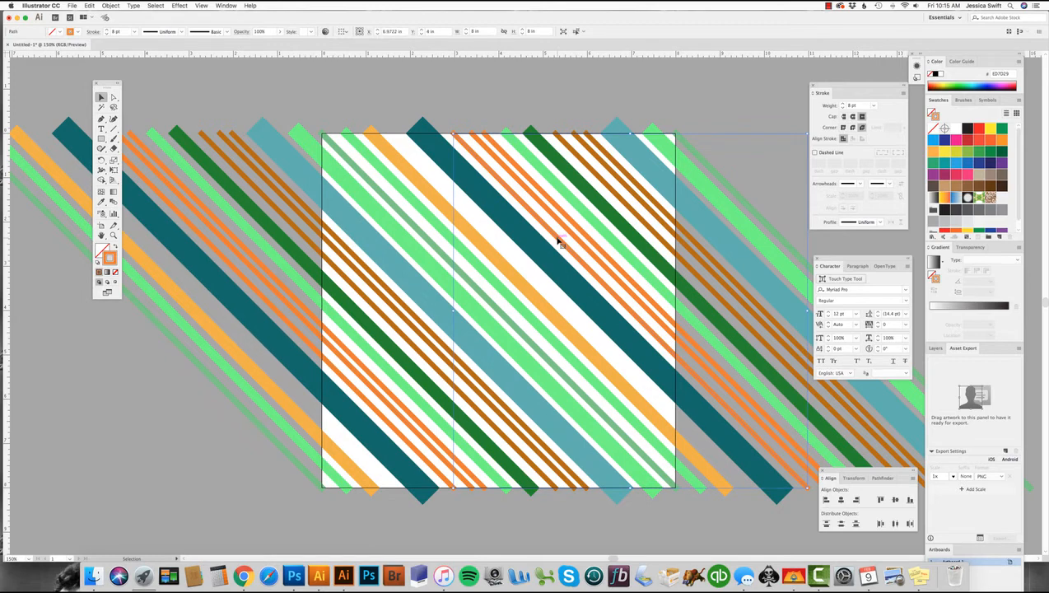
left_click(372, 412, "shift")
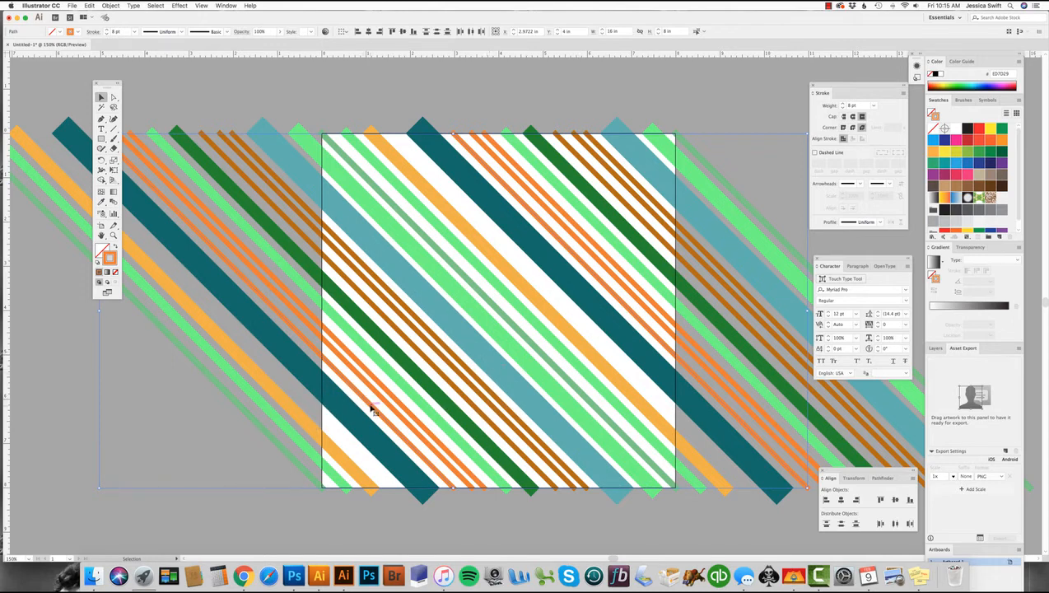
key("super+shift+a")
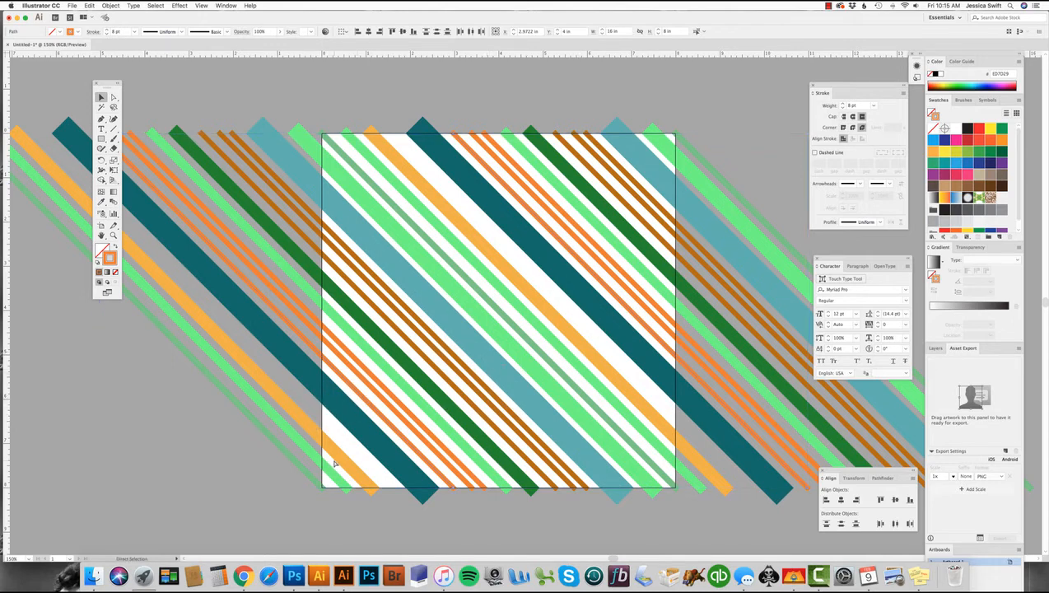
left_click(335, 461)
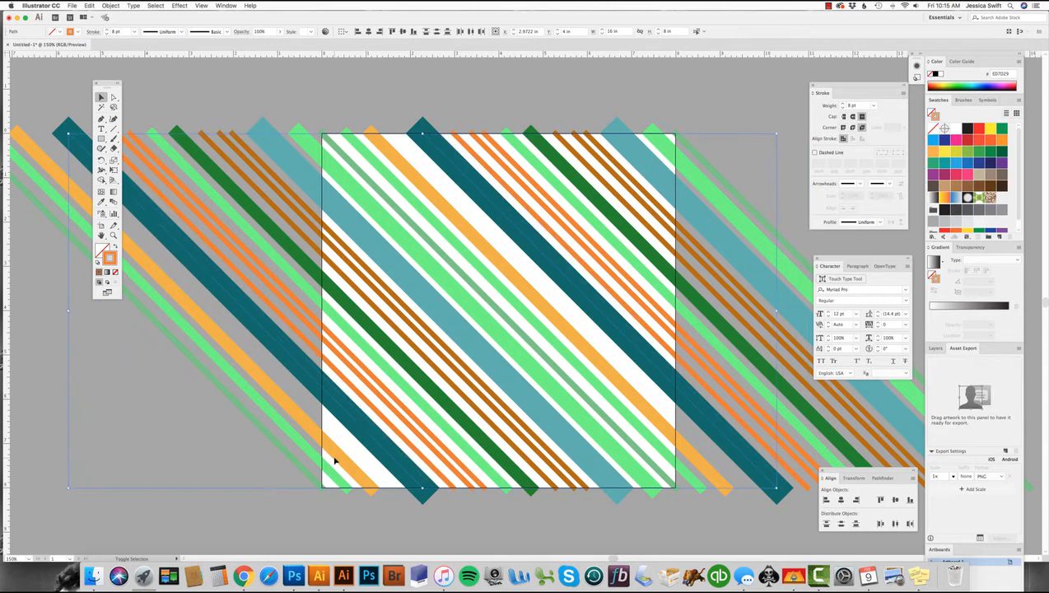
left_click(335, 461)
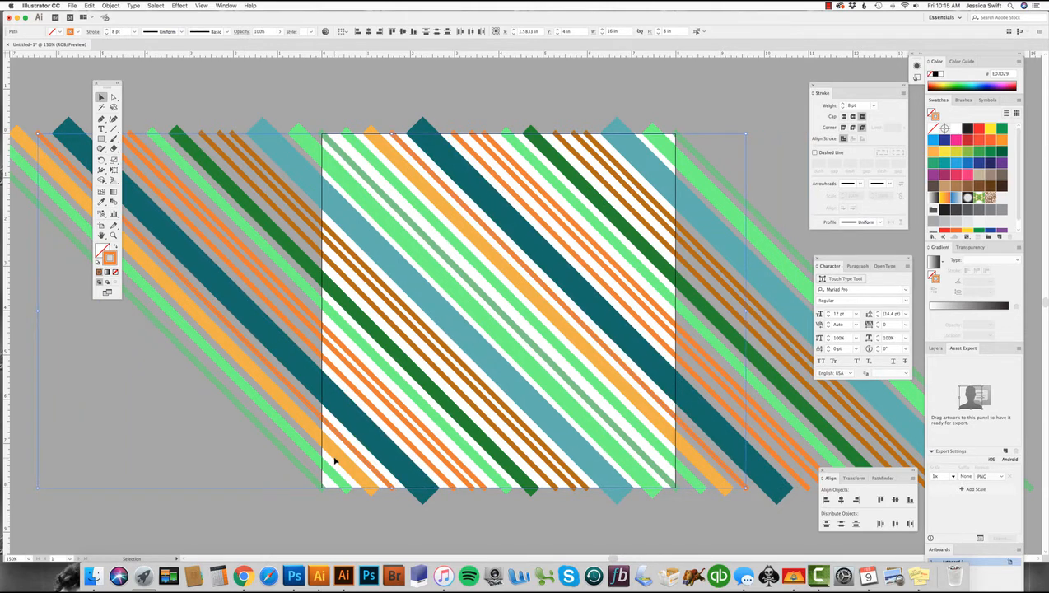
key("Left")
key("Left")
key("Right")
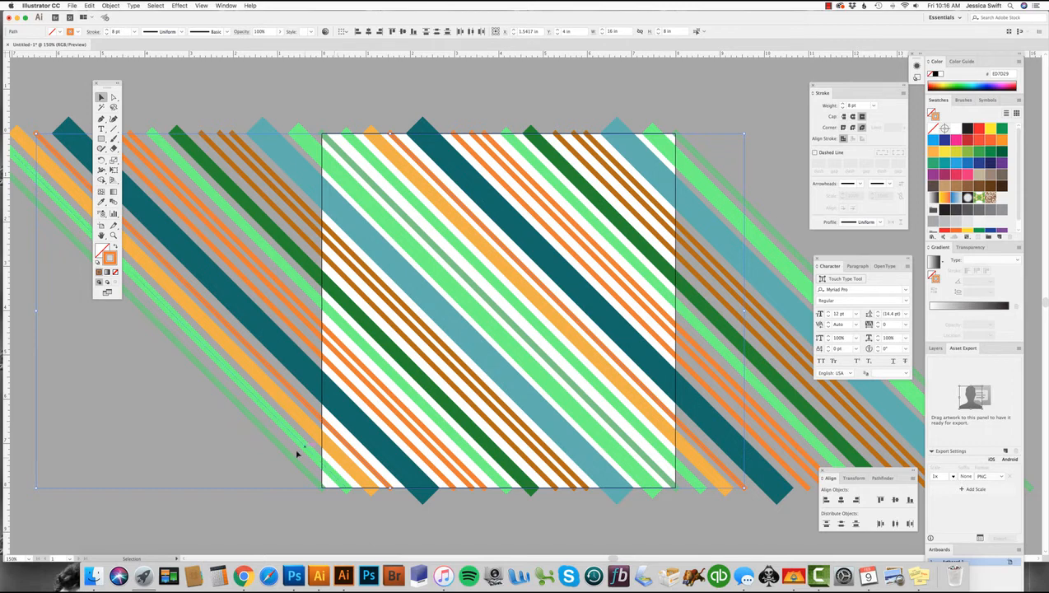
left_click(287, 505)
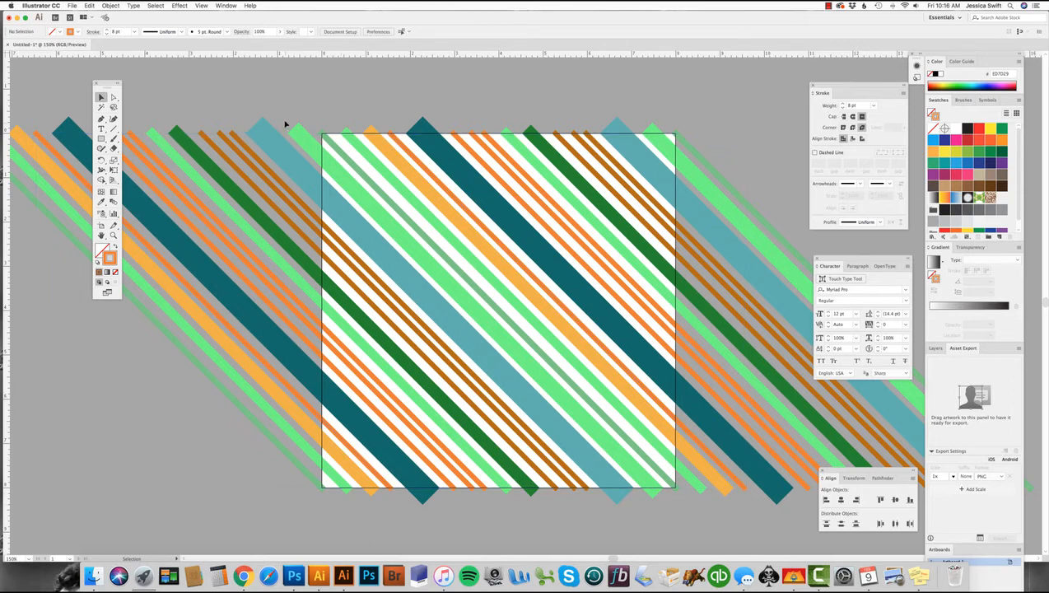
- Set up the Rectangle tool with no stroke and a pale beige fill (E5DCD6)
key("m")
left_click(117, 246)
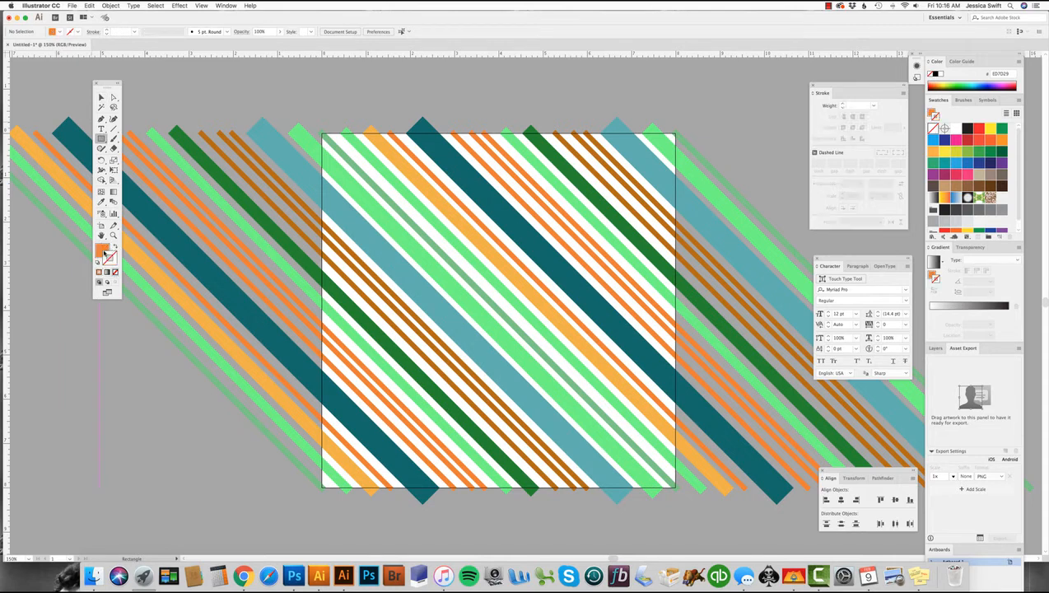
double_click(102, 251)
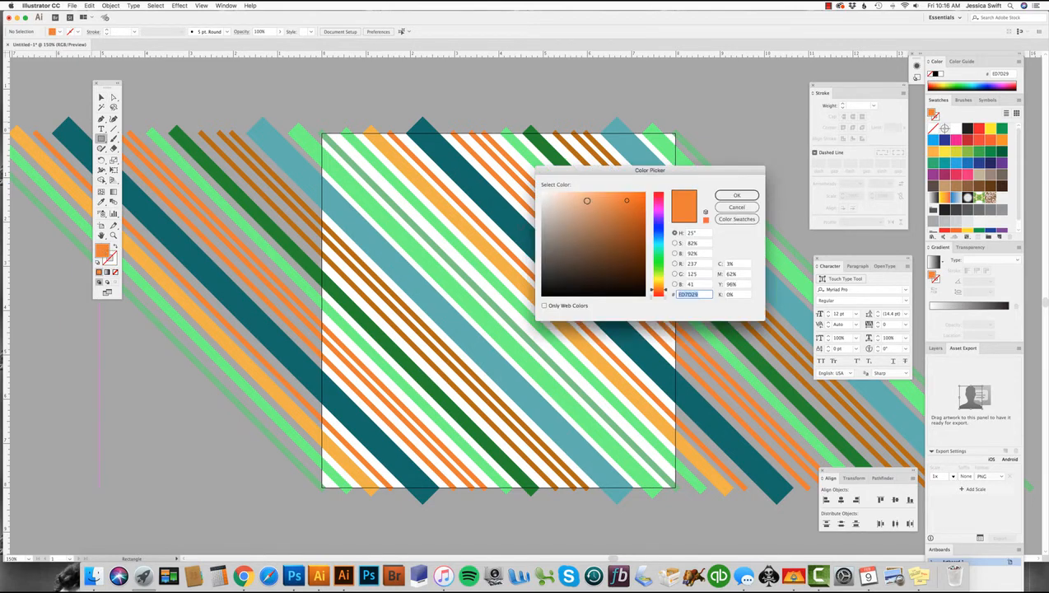
left_click_drag(583, 203, 545, 203)
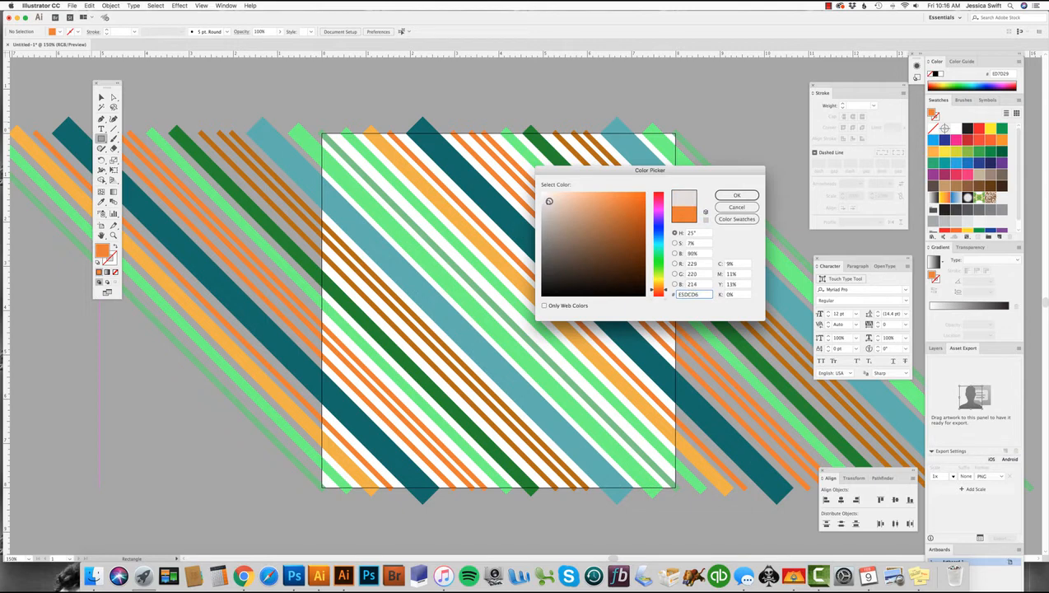
left_click(737, 195)
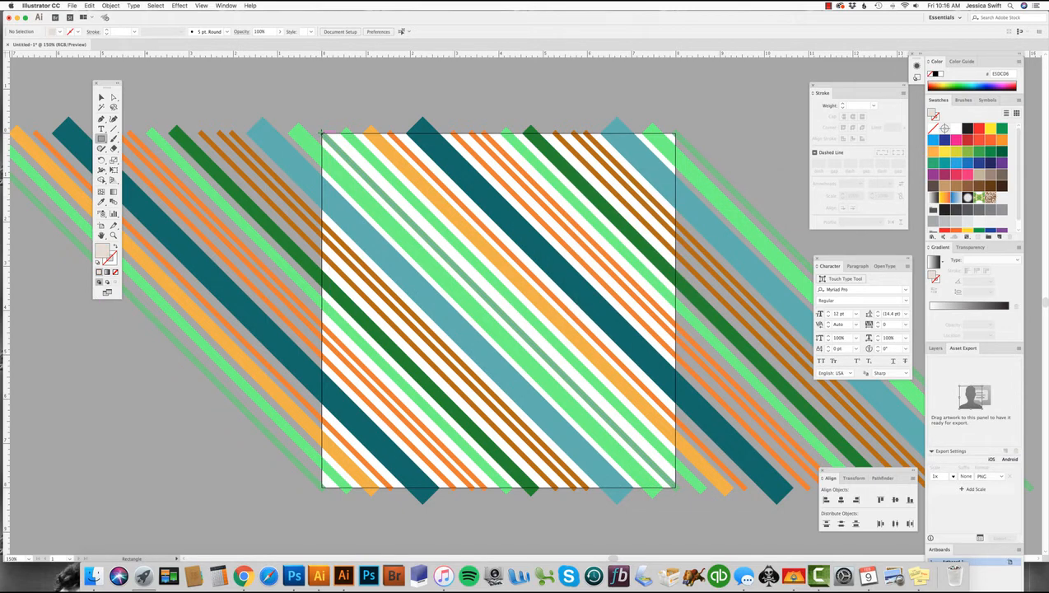
- Create an 8 by 8 in rectangle from the artboard's upper-left corner and send it behind all the stripes
left_click(558, 289)
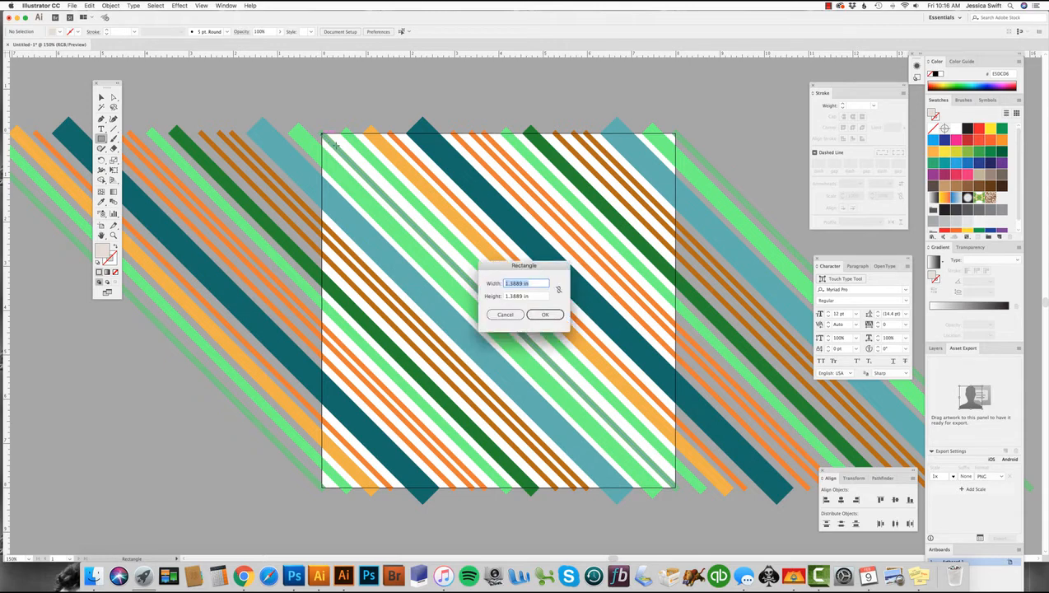
type("8")
key("Tab")
type("8")
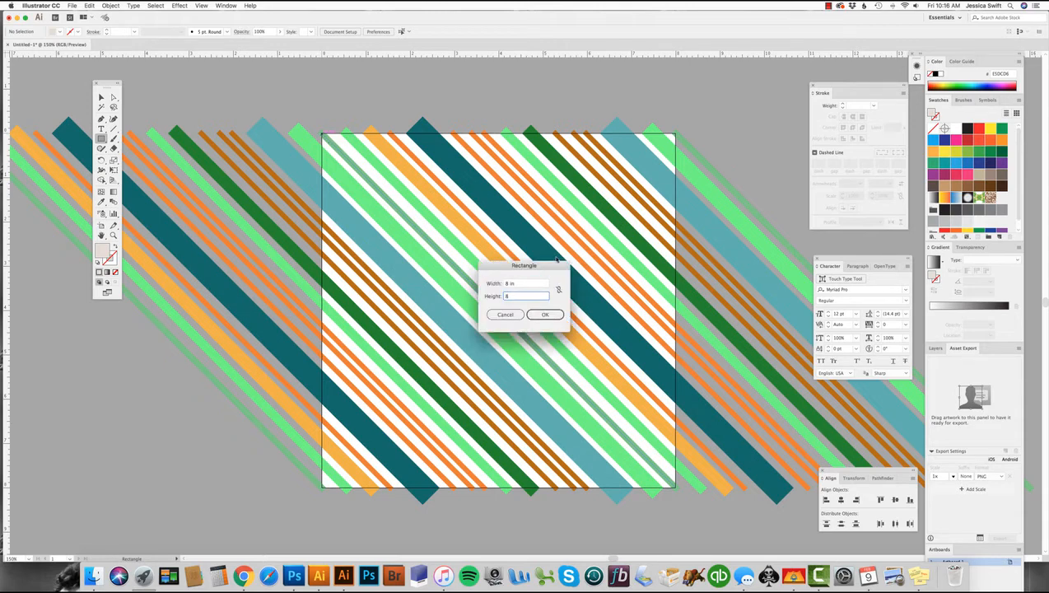
left_click(545, 314)
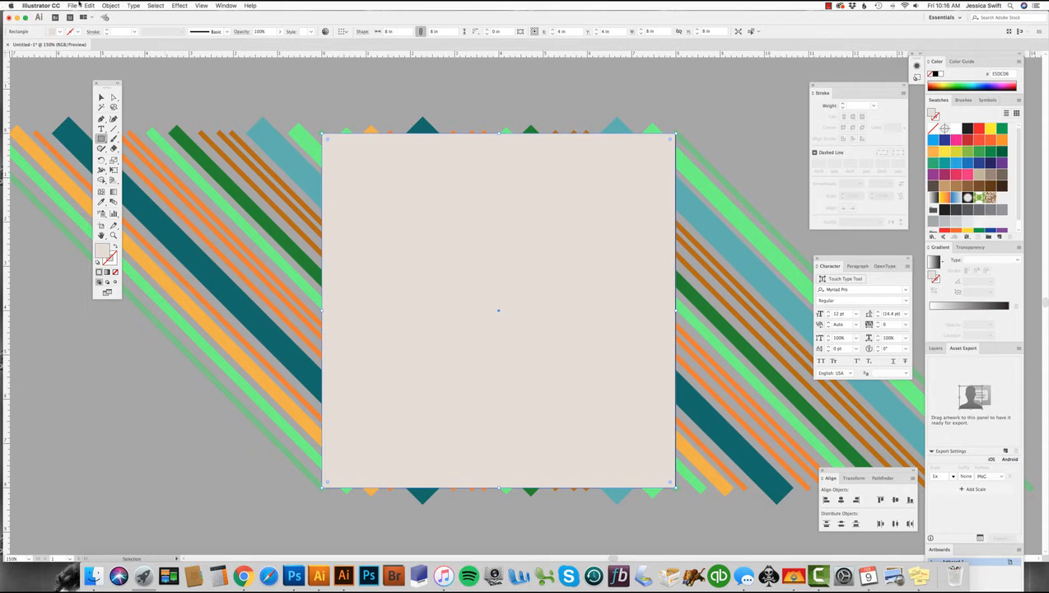
left_click(110, 6)
mouse_move(123, 23)
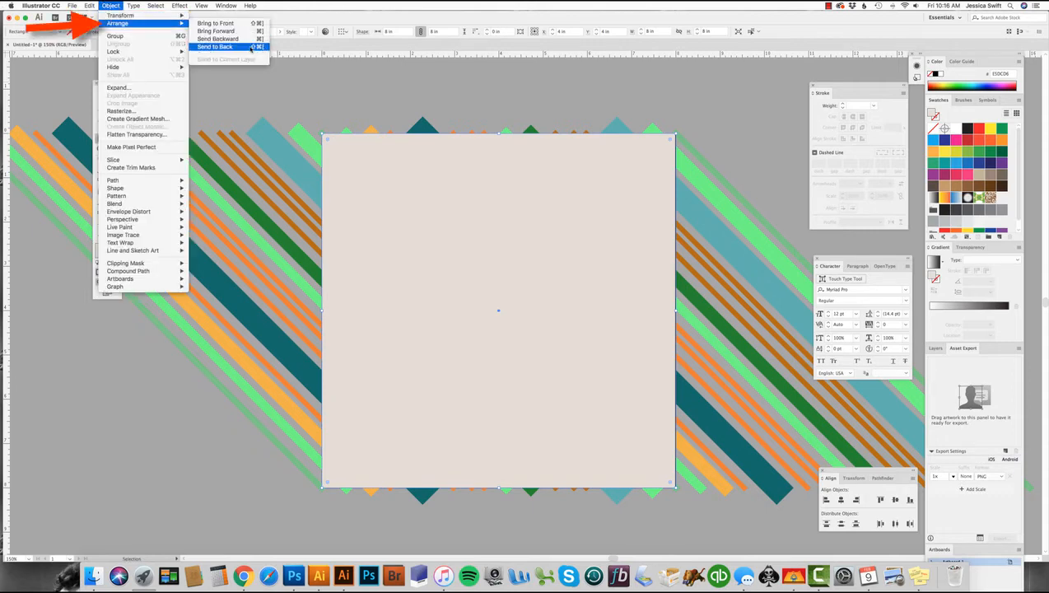
left_click(250, 48)
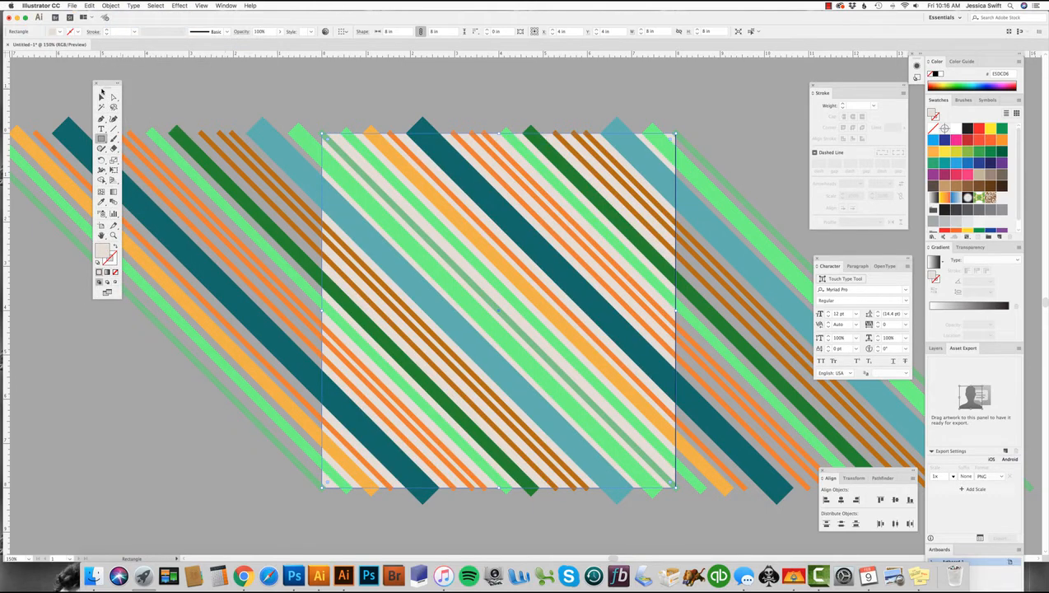
- Copy the beige background rectangle and paste the copy directly behind it
left_click(101, 96)
left_click(88, 6)
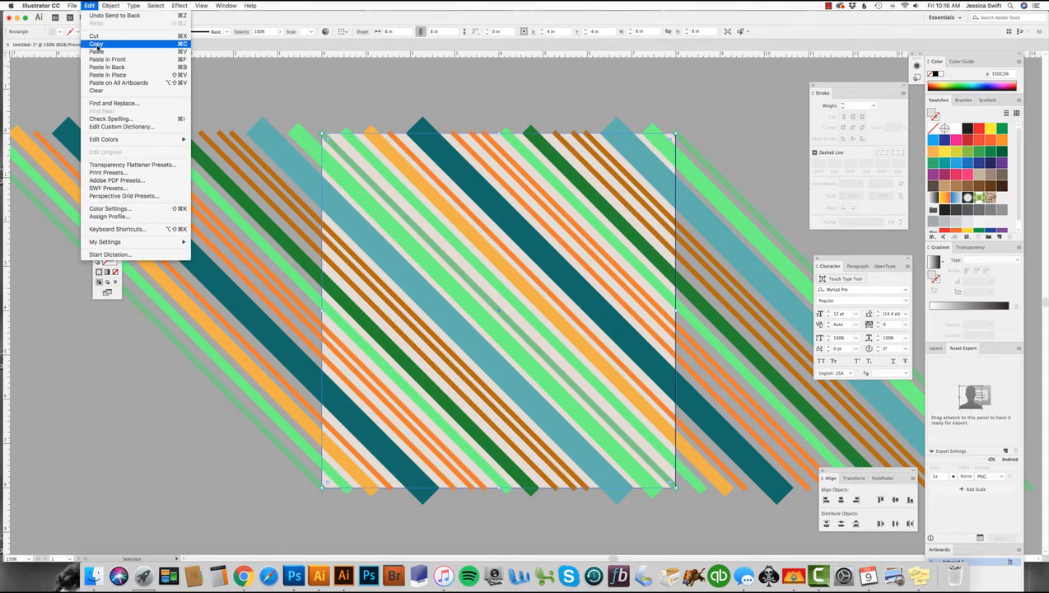
left_click(97, 43)
left_click(89, 6)
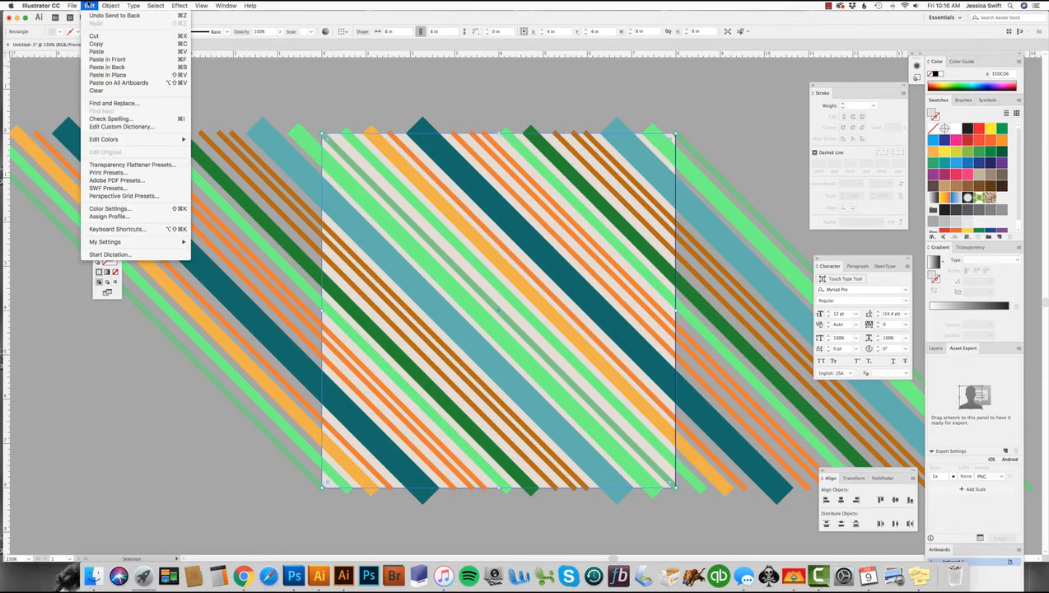
left_click(121, 68)
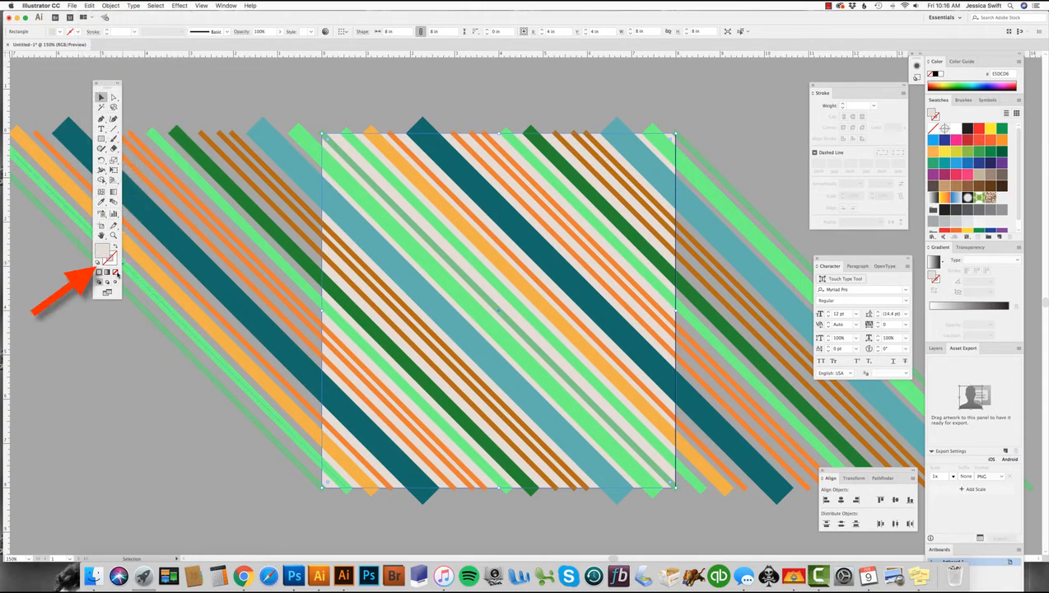
- Remove the fill from the pasted 8 in square and send it to the back behind all artwork
left_click(116, 273)
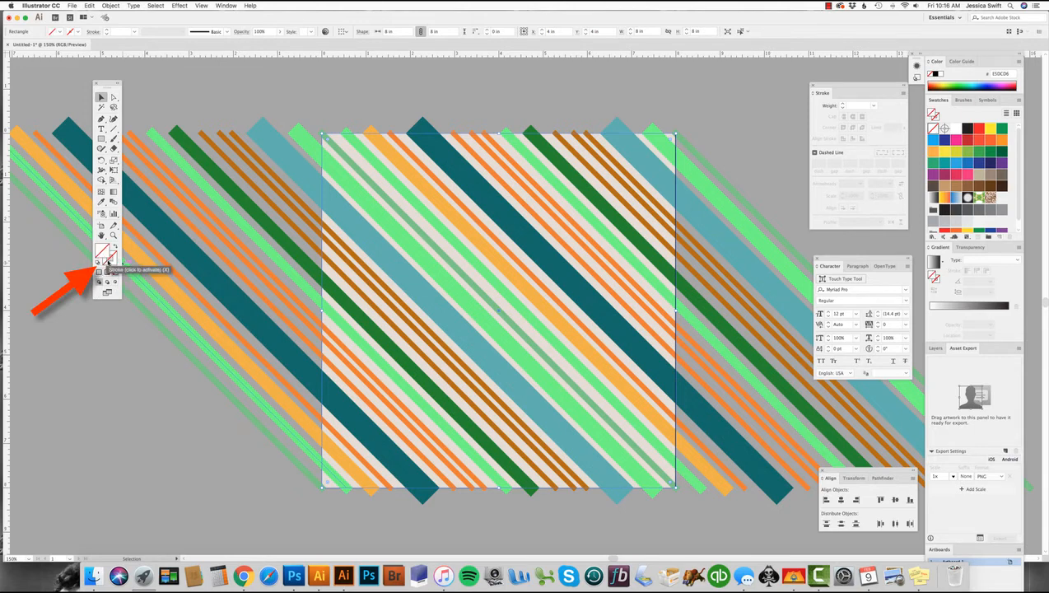
left_click(113, 5)
left_click(237, 52)
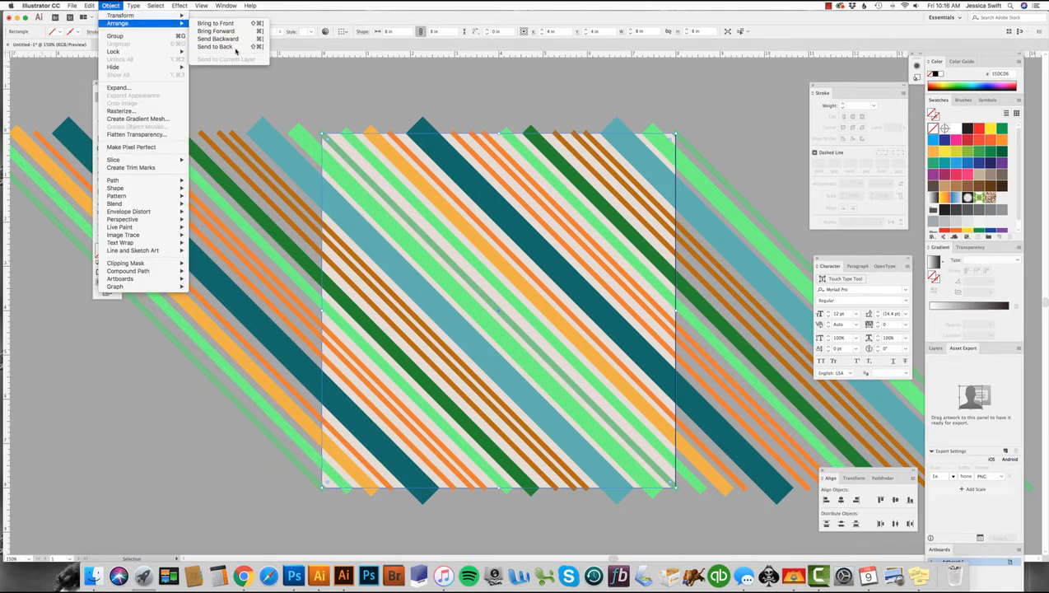
left_click(230, 86)
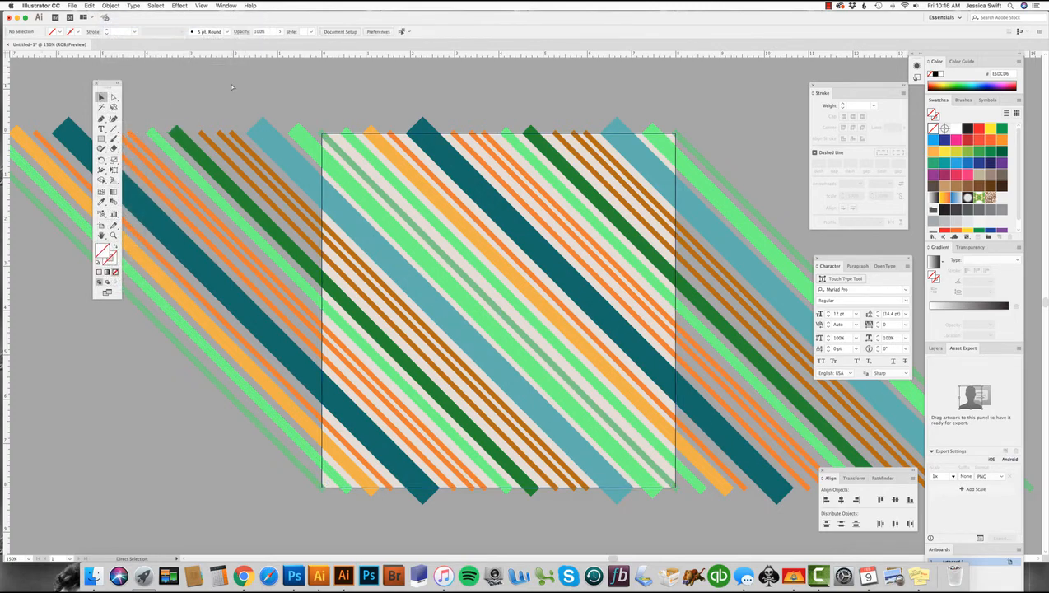
- Save all the stripes with the background and bounding square as a new pattern swatch
key("super+1")
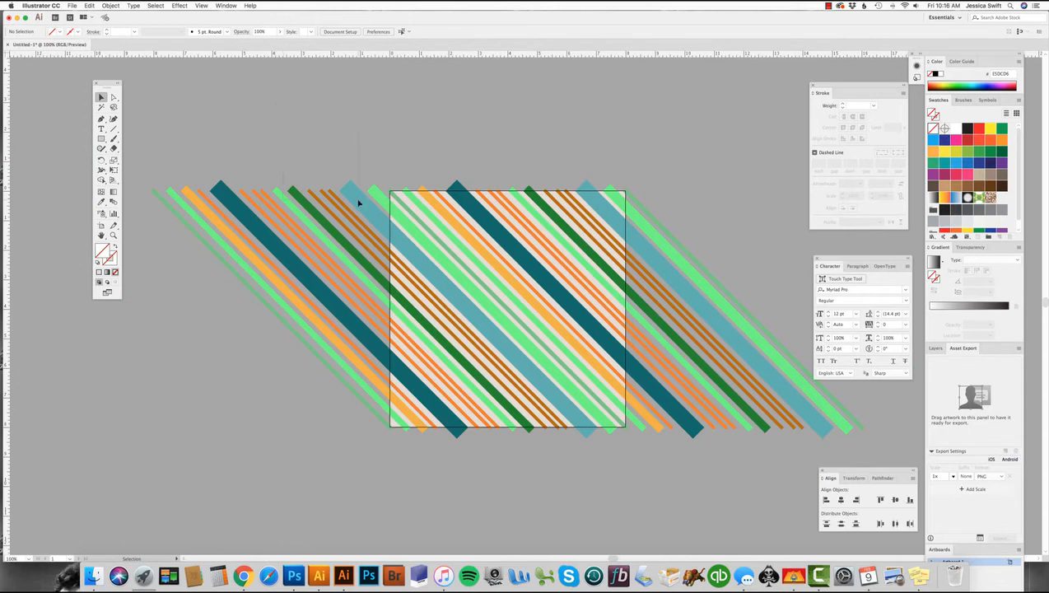
key("super+a")
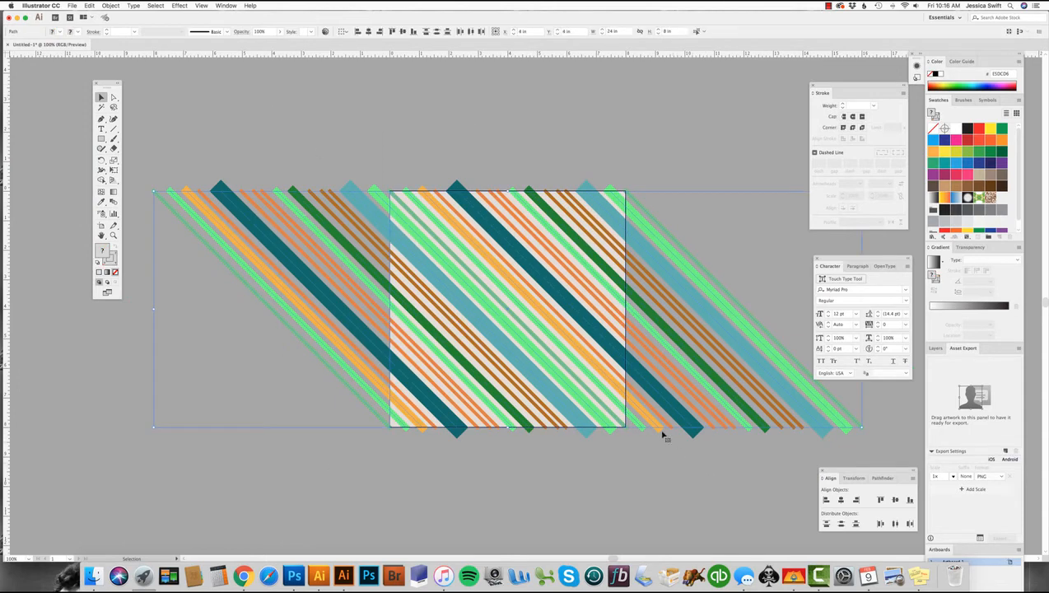
left_click_drag(580, 270, 1001, 199)
left_click(297, 141)
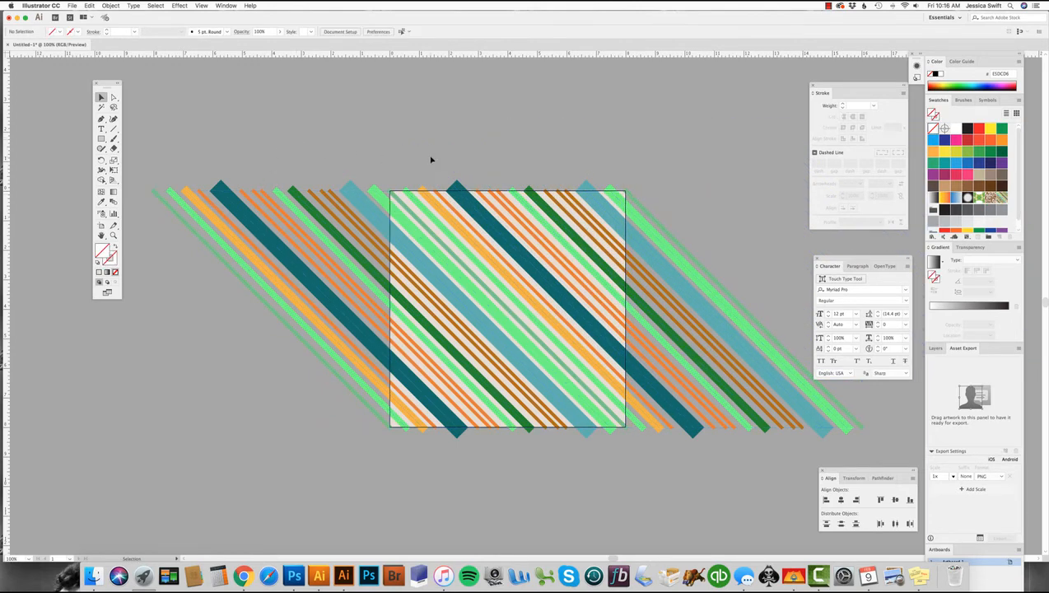
- Create a 30 by 30 in rectangle on the empty canvas beside the striped artwork
left_click(102, 235)
left_click_drag(625, 169, 304, 177)
left_click_drag(403, 173, 169, 159)
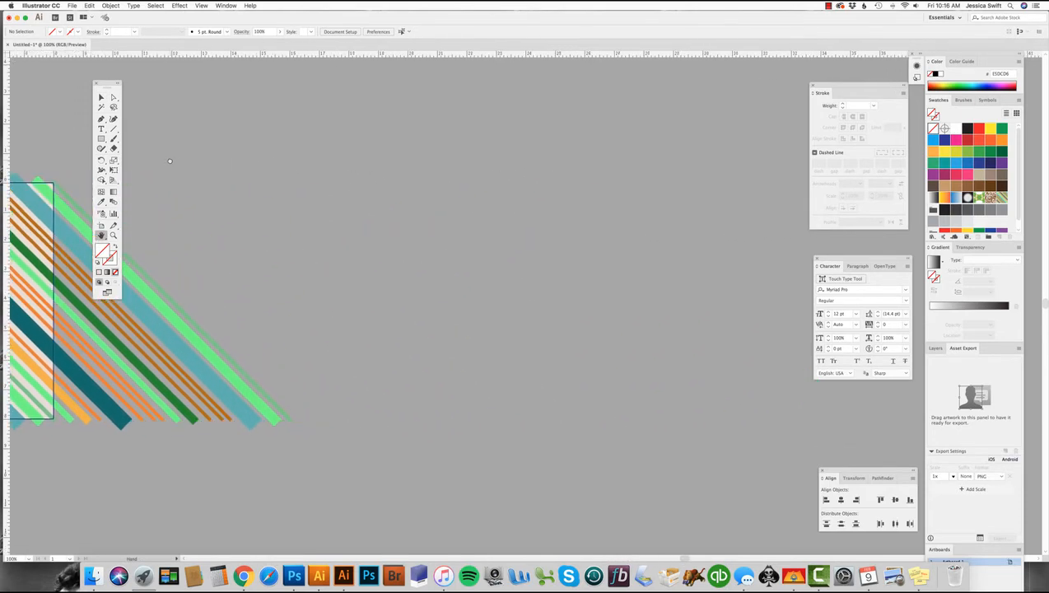
left_click(100, 138)
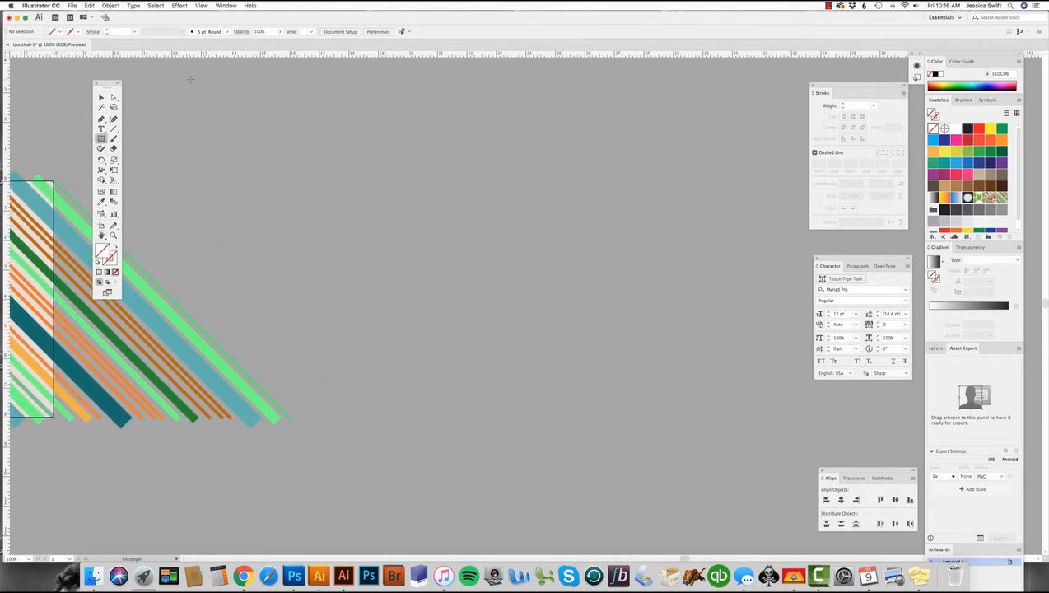
left_click(240, 96)
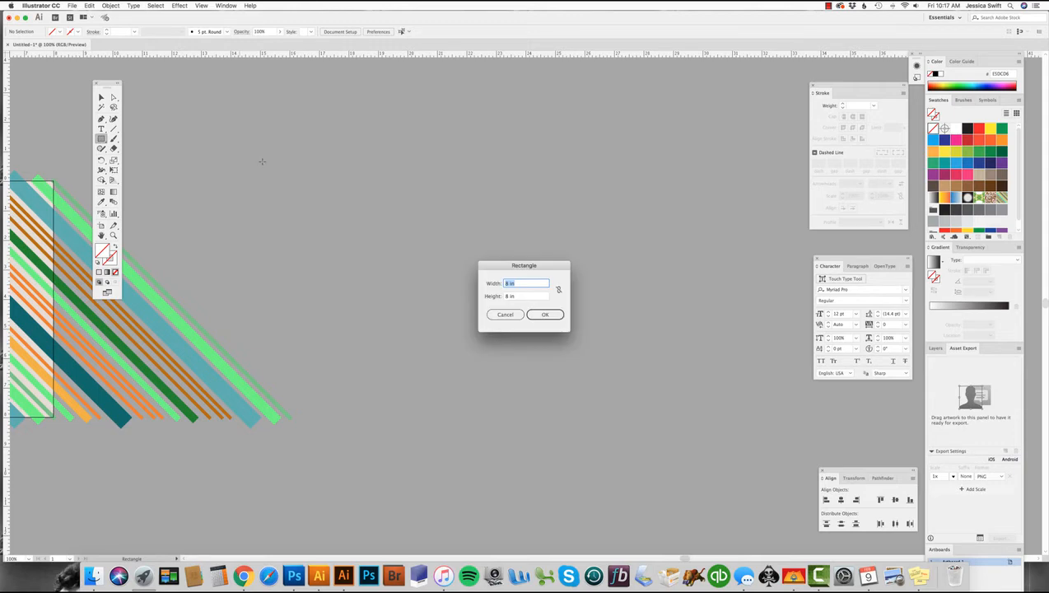
type("30")
key("Tab")
type("30")
left_click(539, 312)
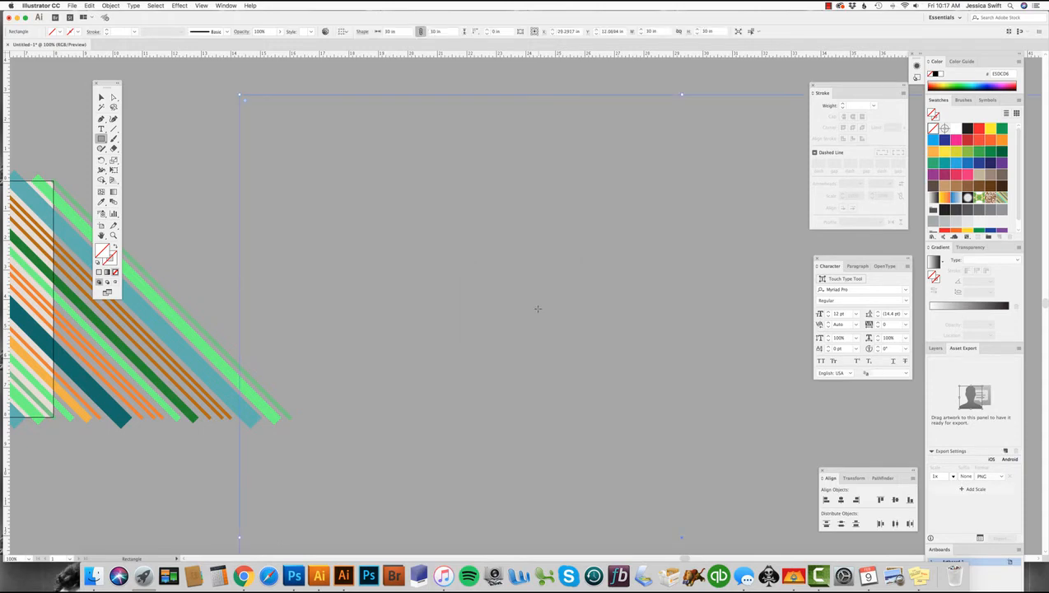
- Fill the 30 in rectangle with the new diagonal stripe pattern swatch
key("super+minus")
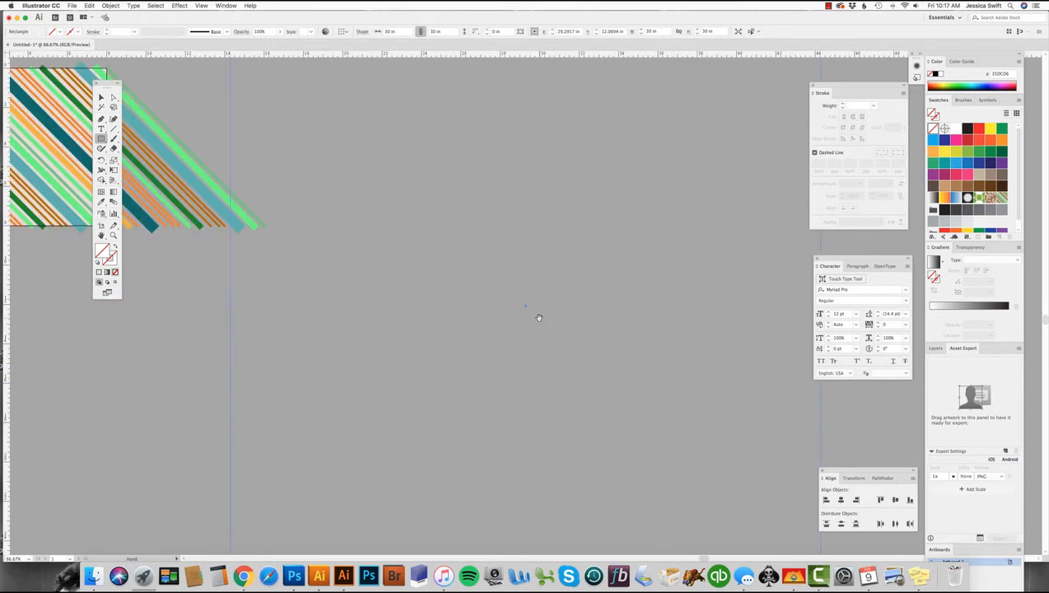
scroll(527, 297, "down", 3)
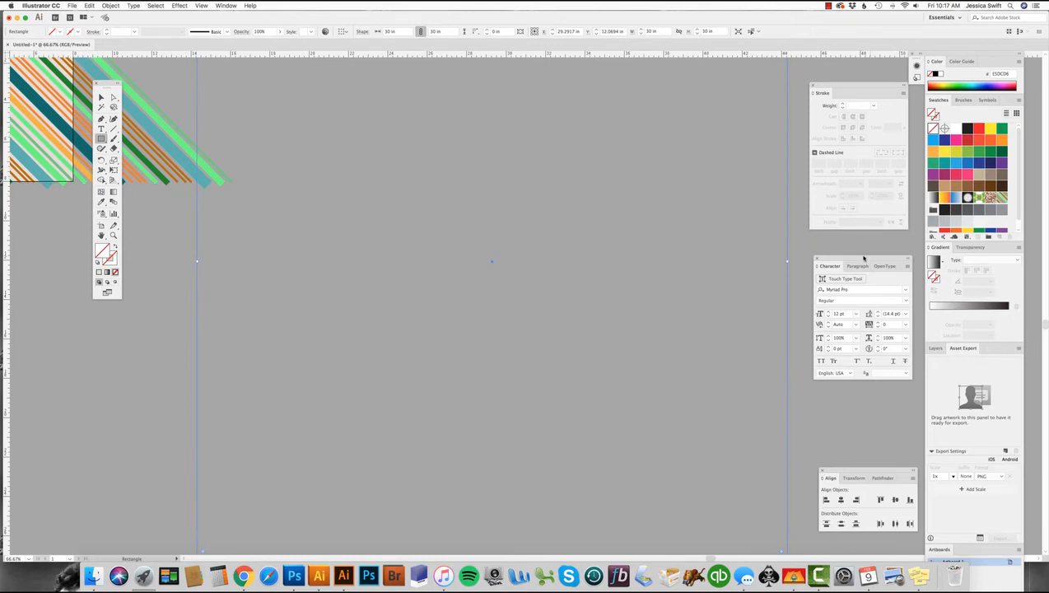
key("super+minus")
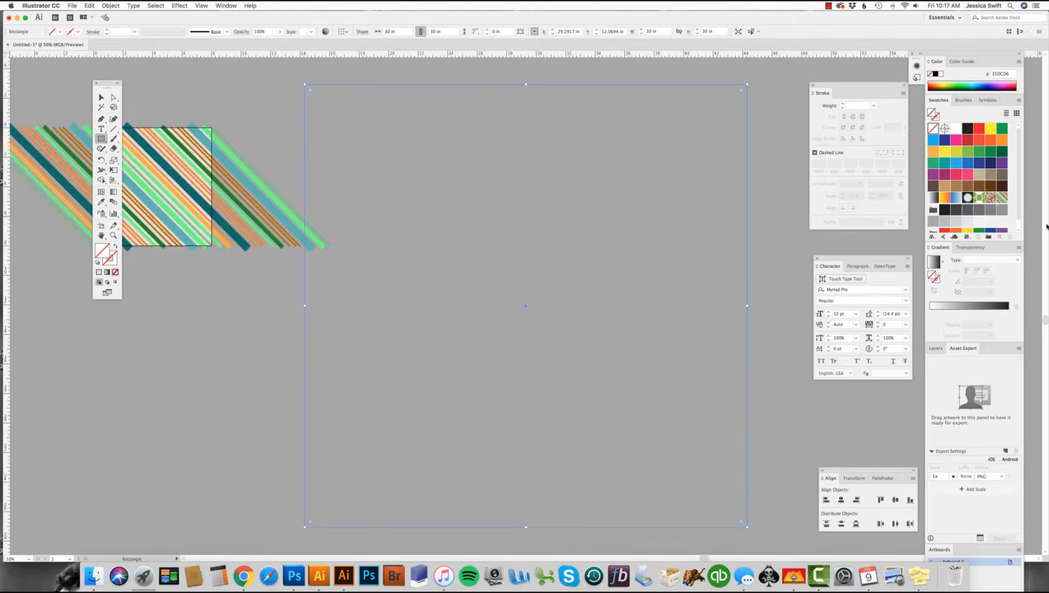
left_click(1001, 199)
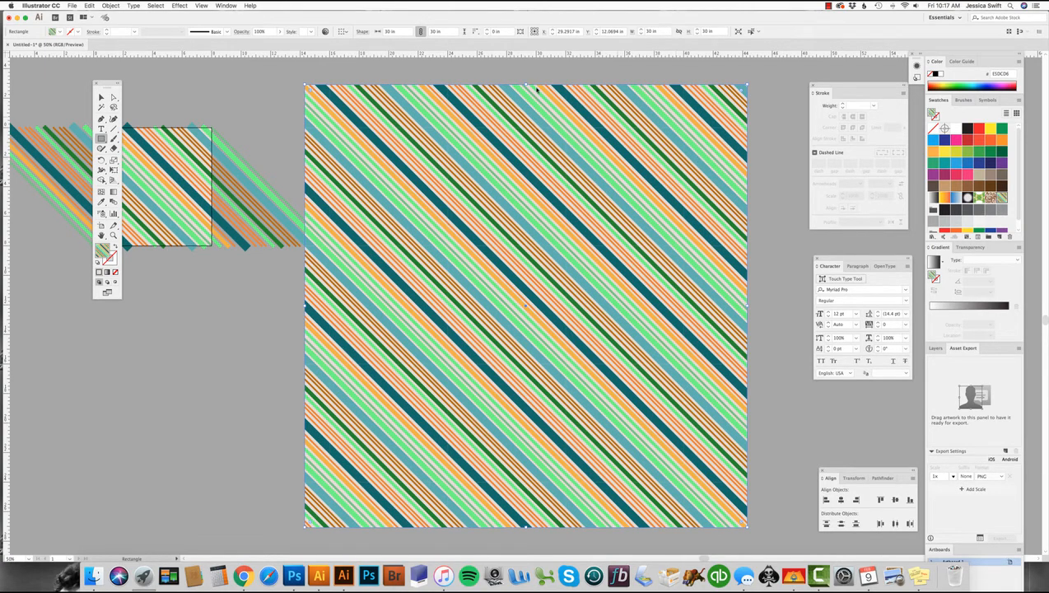
- Delete all artwork from the document, including the stripes and the pattern-filled rectangle
left_click(101, 97)
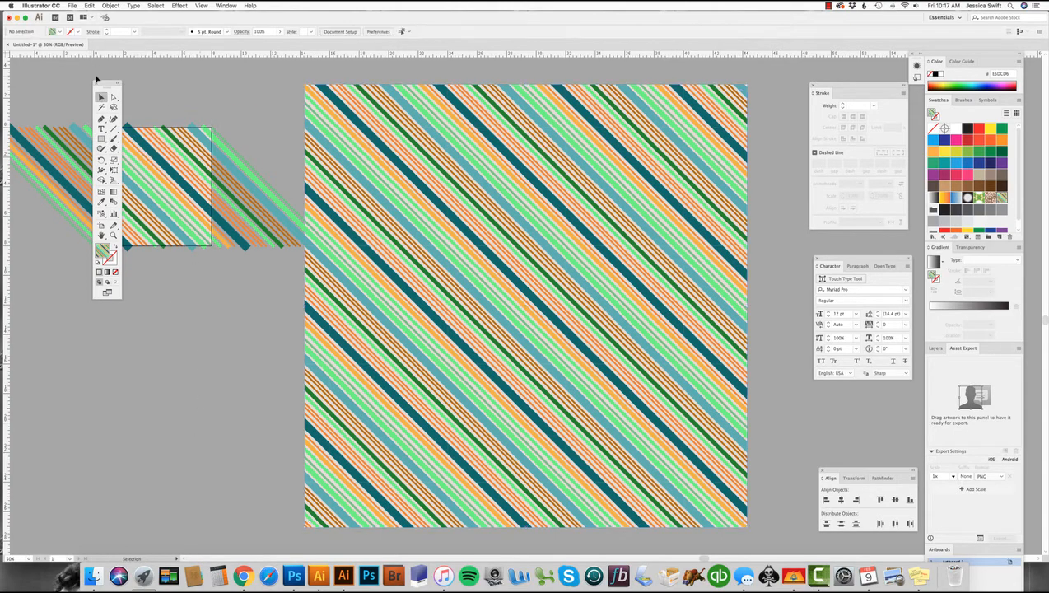
key("super+a")
key("Delete")
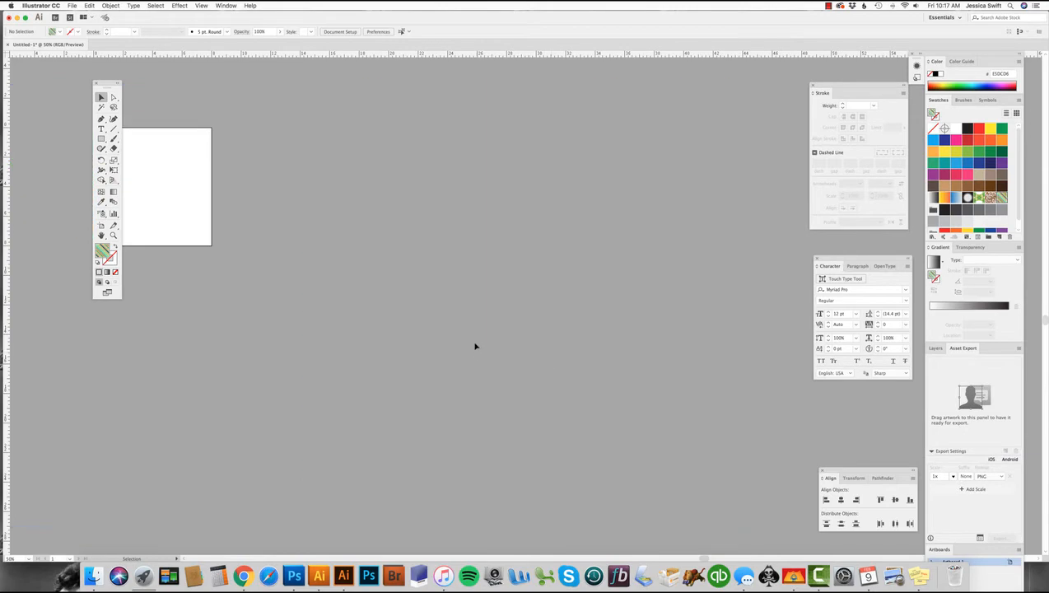
- Open the options of Artboard 1 and set its height to 5 in
scroll(384, 276, "left", 5)
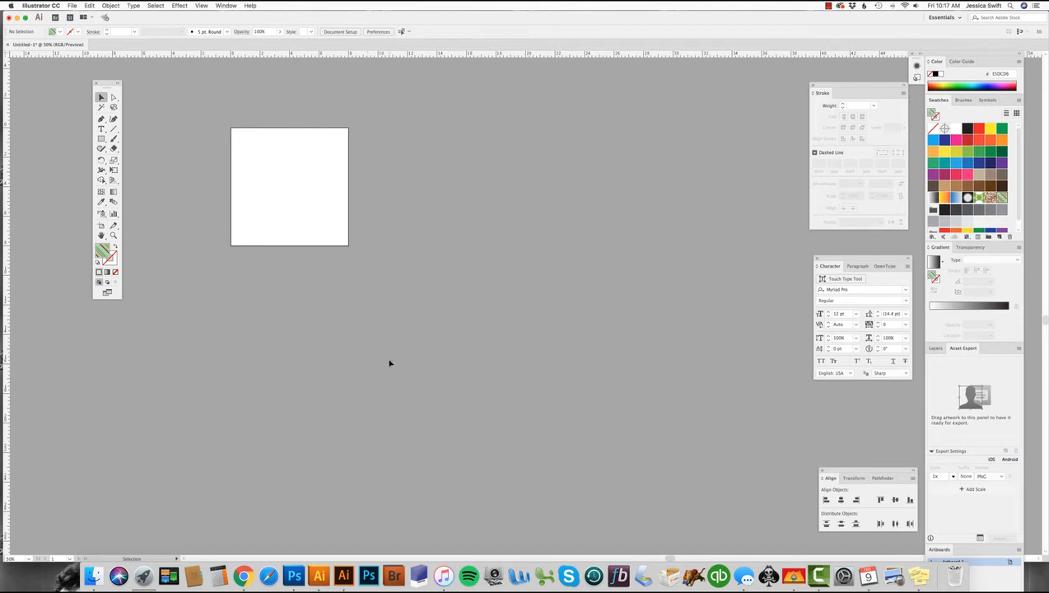
scroll(147, 331, "left", 3)
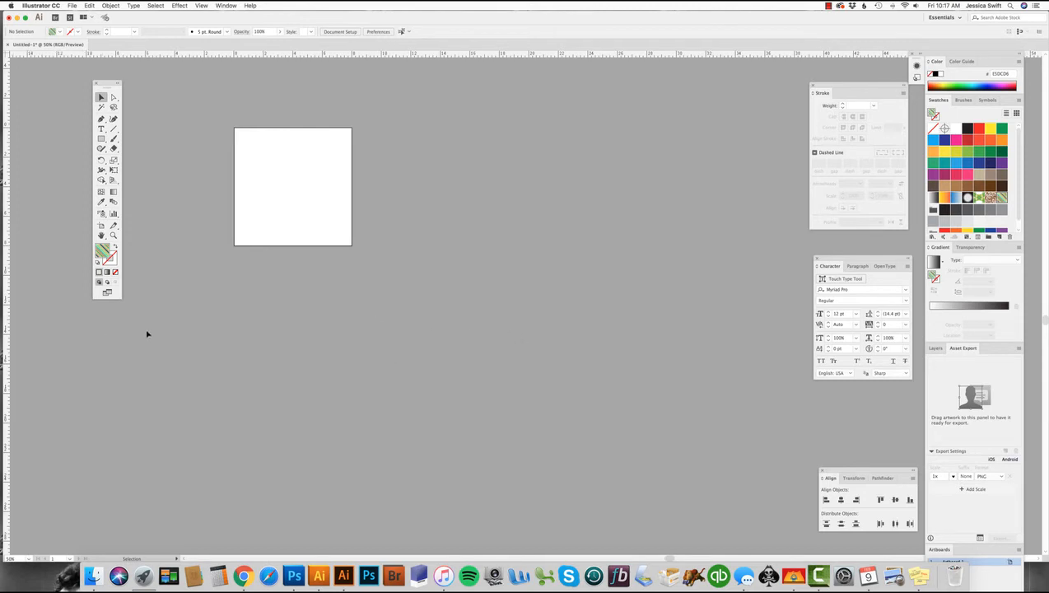
key("super+equal")
left_click_drag(184, 243, 238, 338)
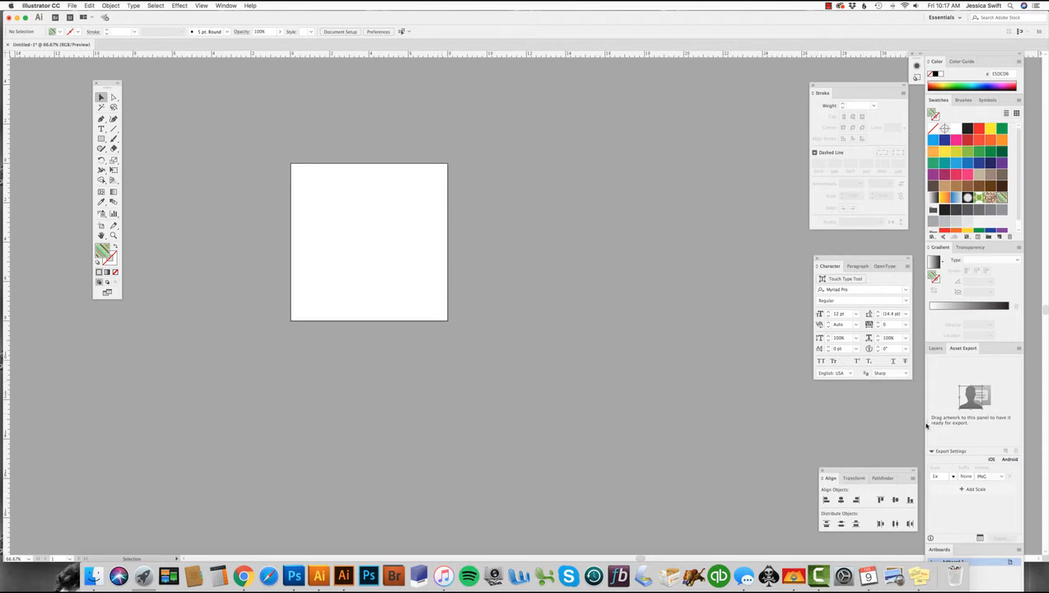
left_click_drag(958, 548, 935, 361)
left_click(984, 375)
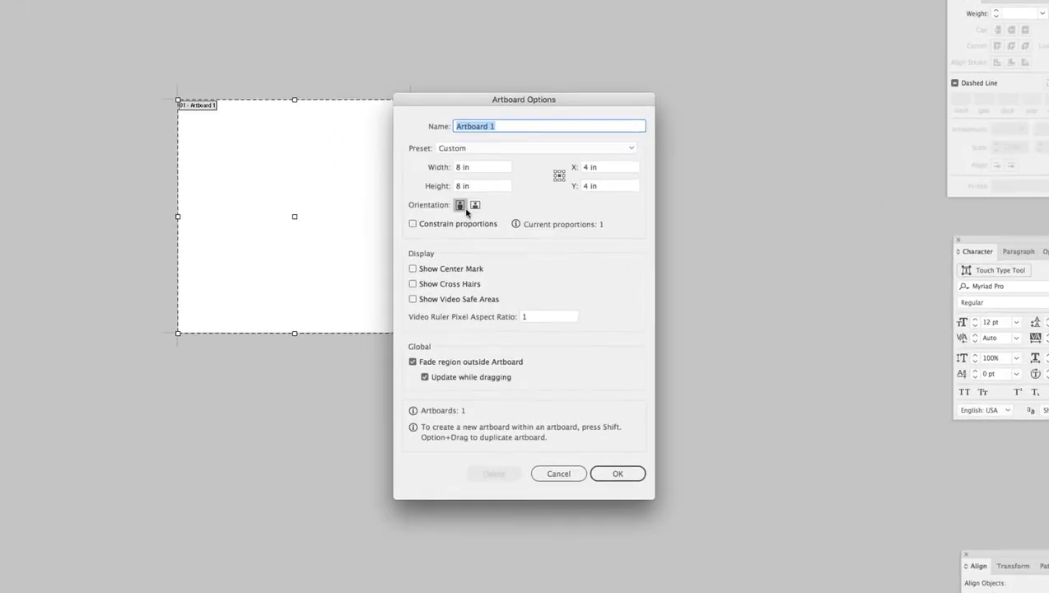
left_click_drag(482, 178, 424, 172)
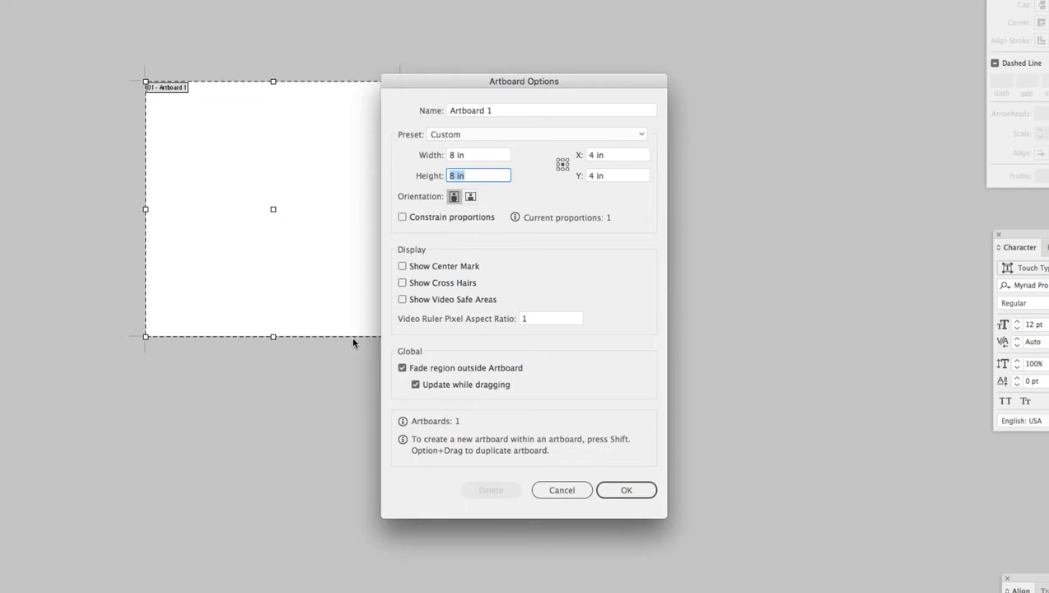
type("5")
left_click(622, 492)
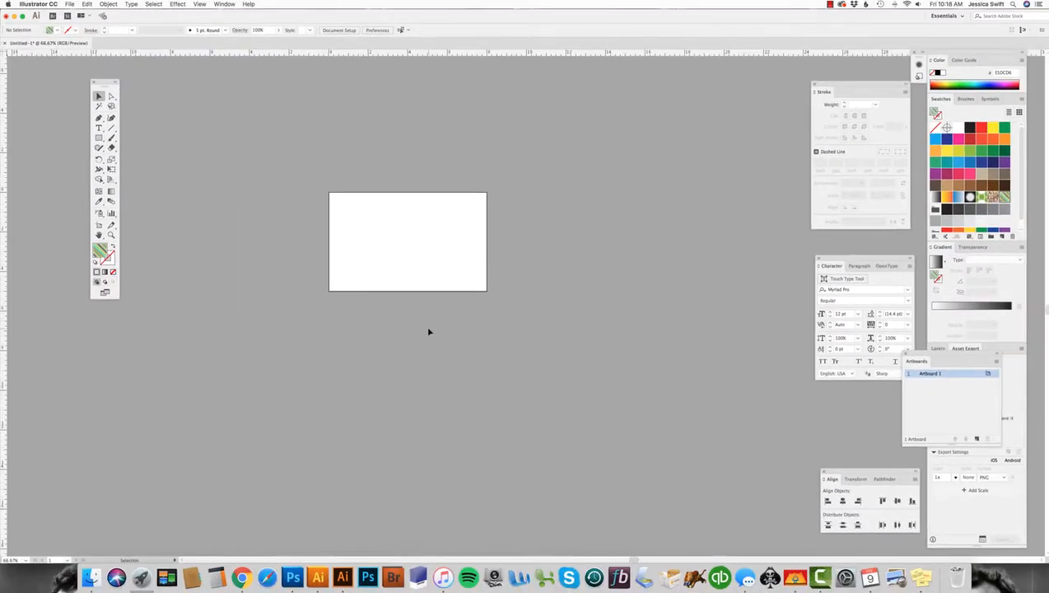
- Set the fill to none and choose a pink stroke colour
key("super+equal")
key("super+equal")
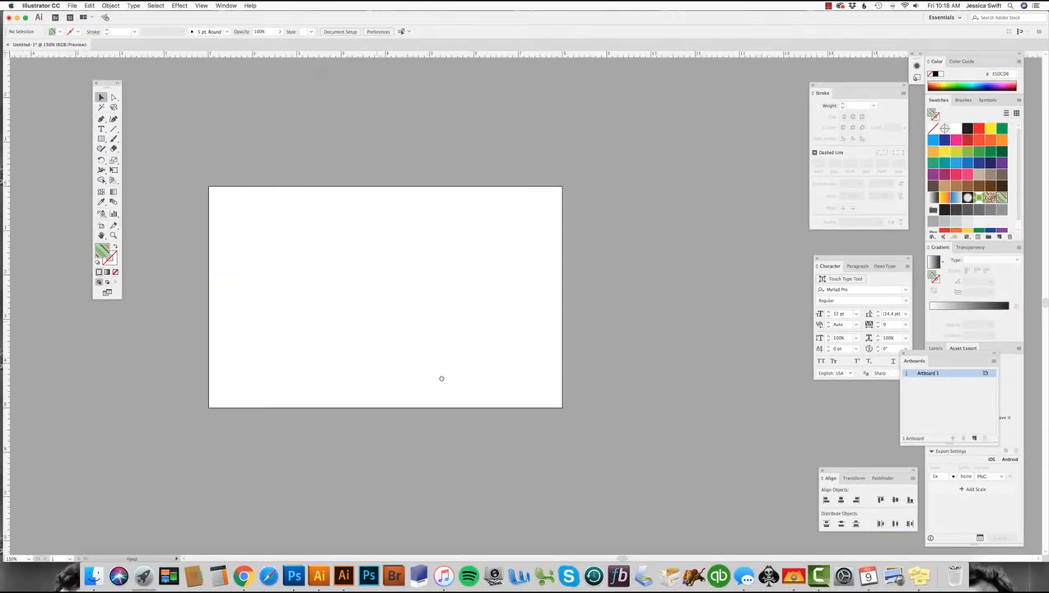
key("super+equal")
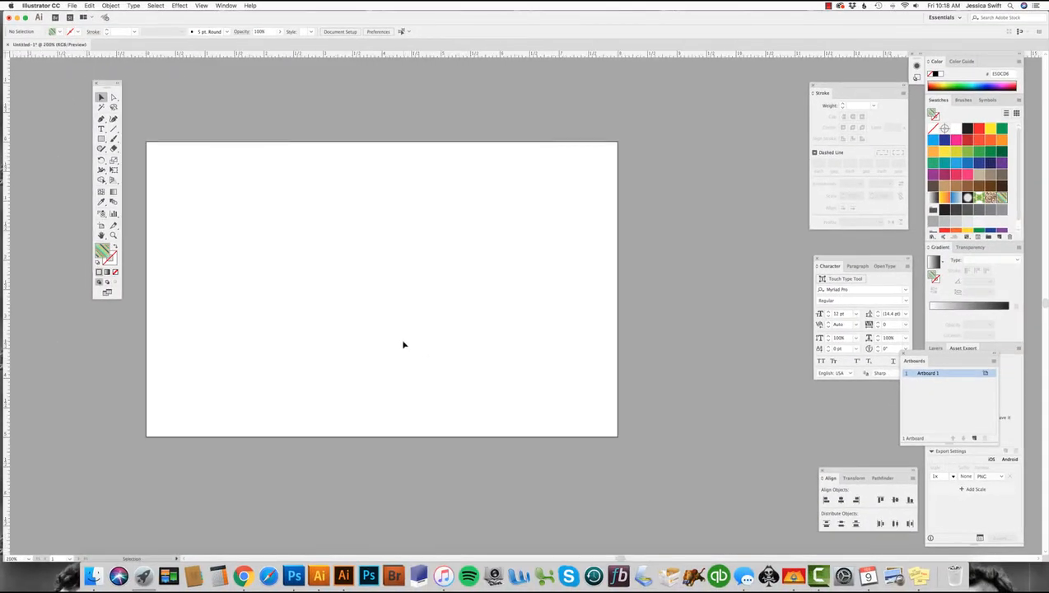
left_click(116, 273)
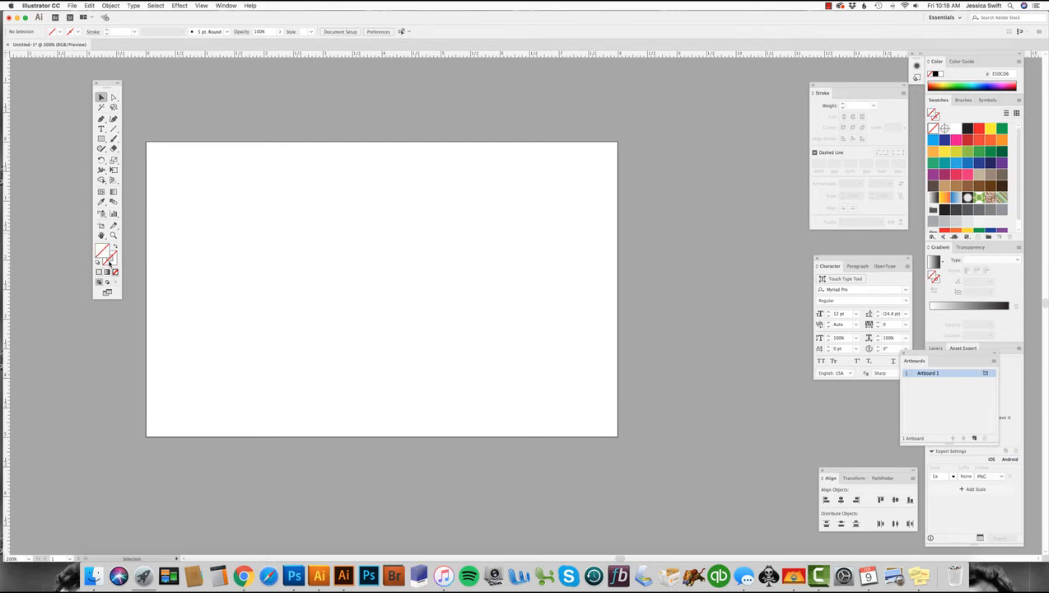
double_click(110, 259)
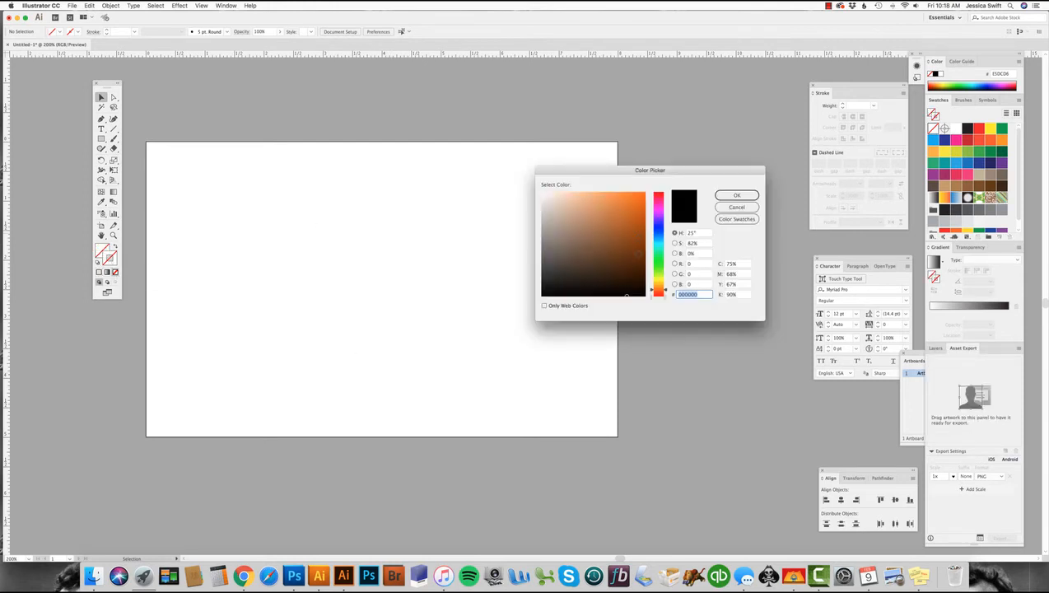
left_click(661, 202)
left_click(620, 202)
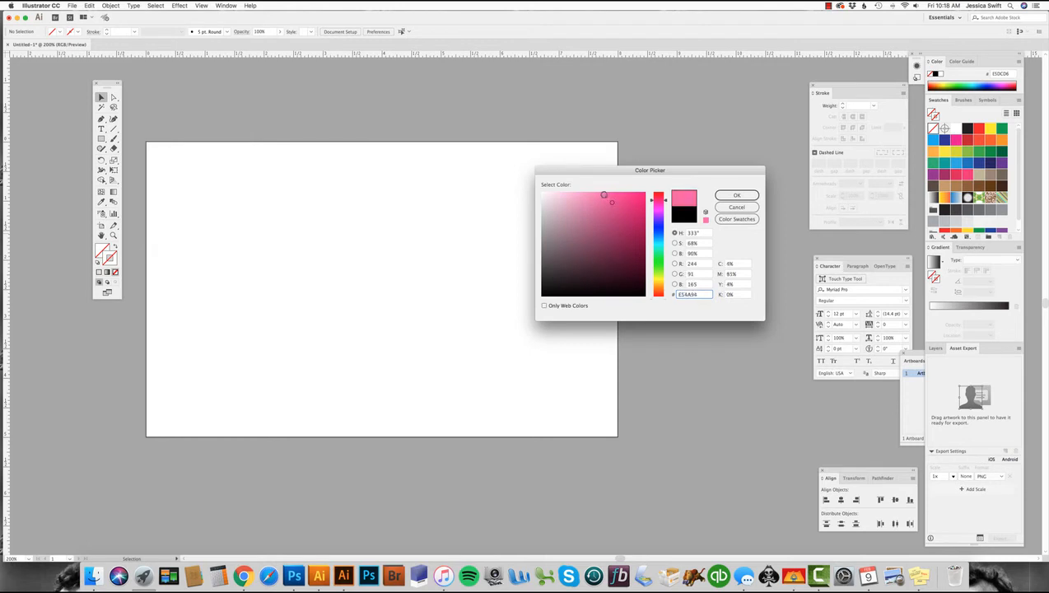
left_click(736, 197)
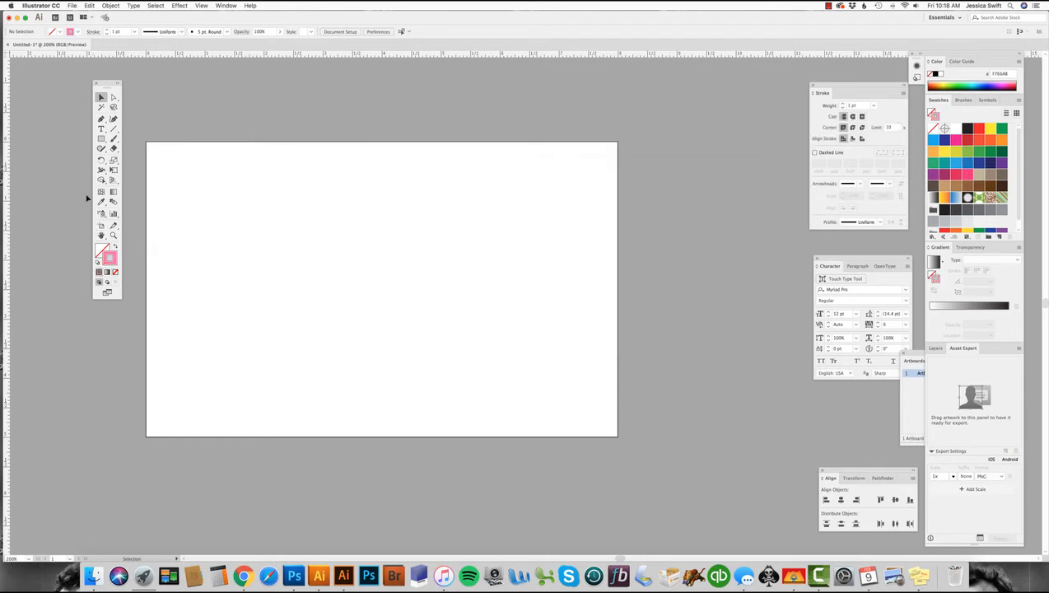
- Draw a straight diagonal line with the Pen tool from the artboard's upper-left corner to its lower-right corner
left_click(101, 120)
left_click(147, 145)
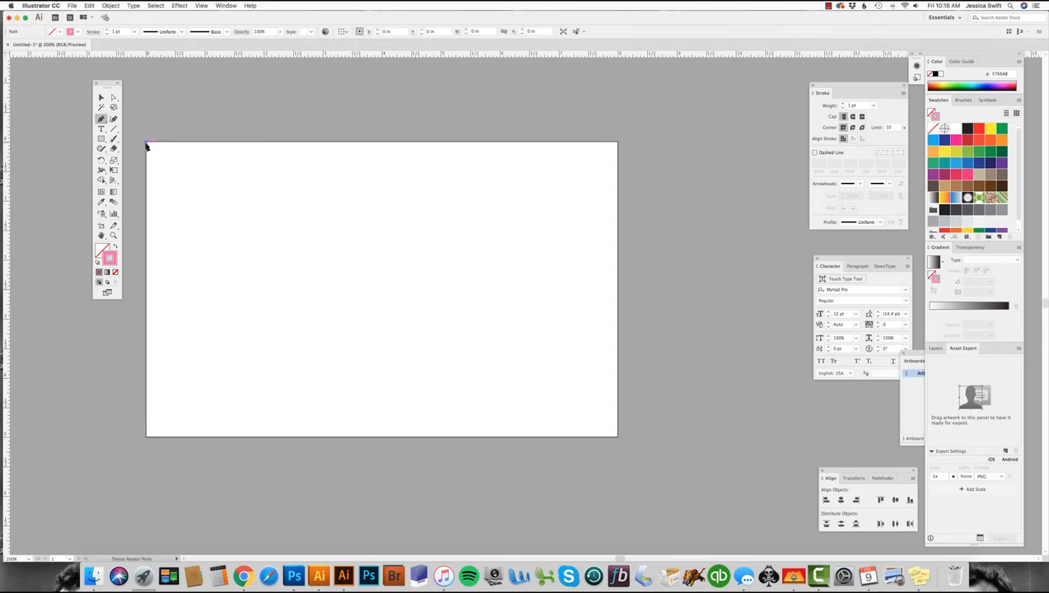
left_click(619, 438)
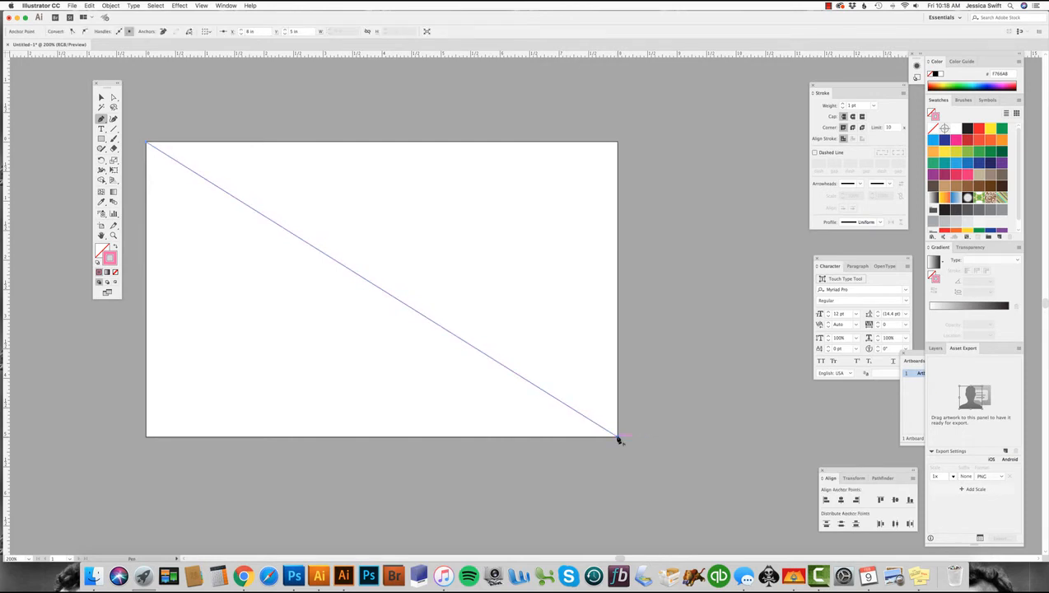
key("super+shift+a")
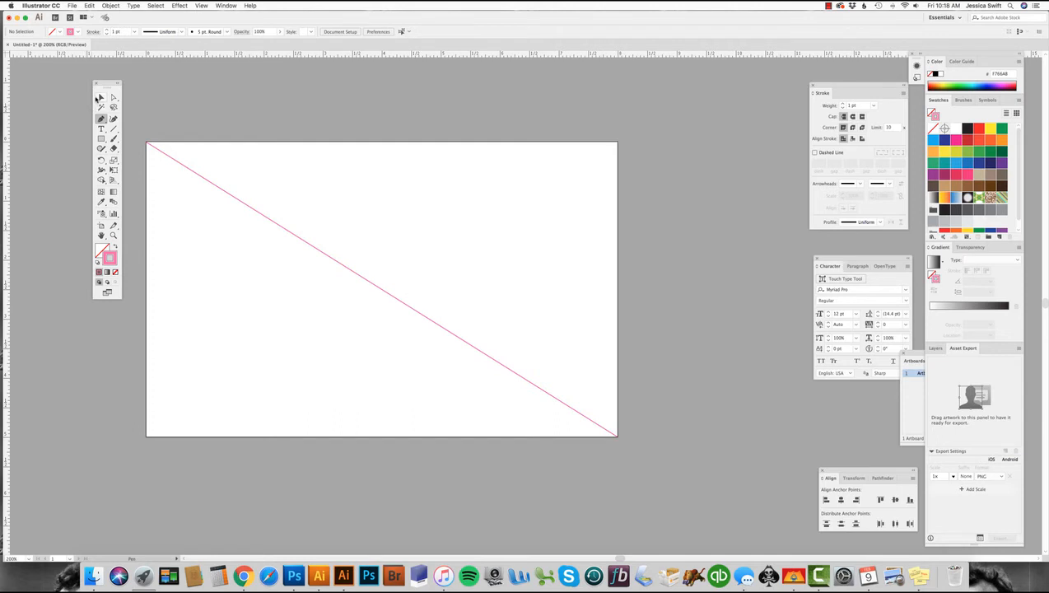
- Give the diagonal line a 15 pt stroke with a projecting cap and a bevel join
left_click(100, 98)
left_click(189, 168)
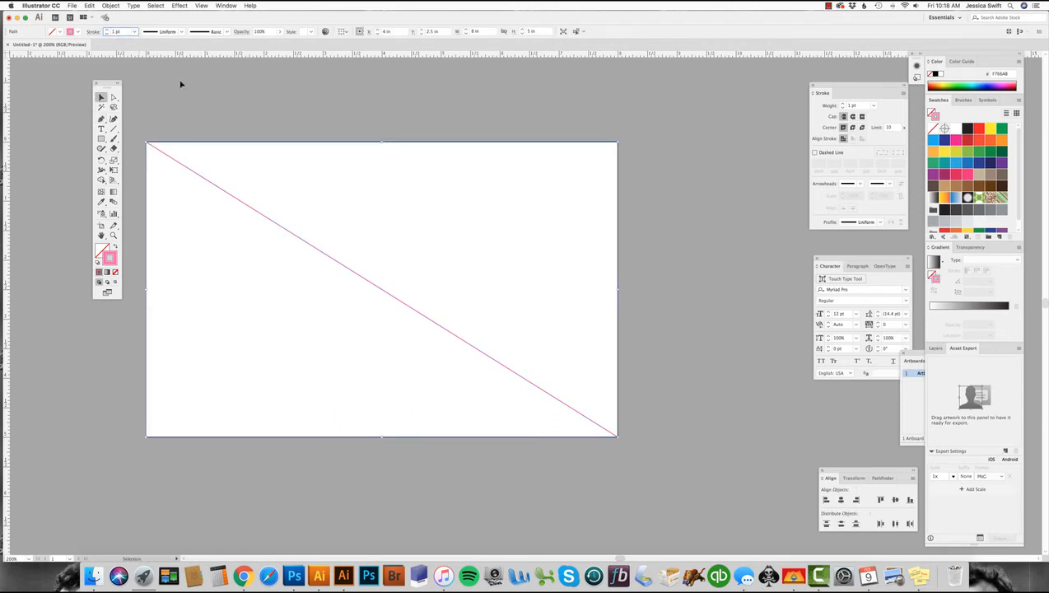
type("10")
key("Return")
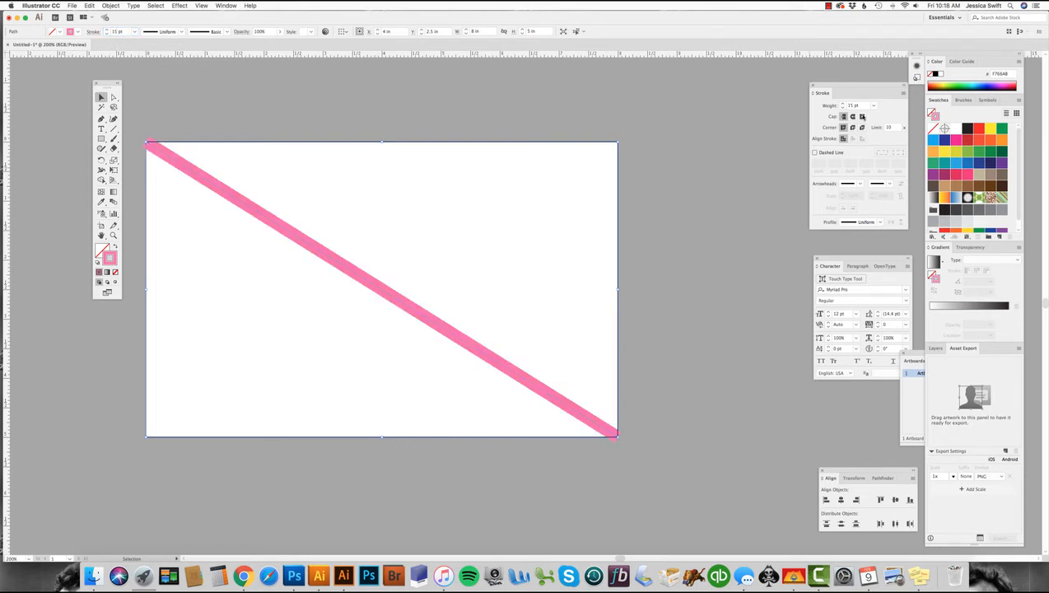
left_click(861, 117)
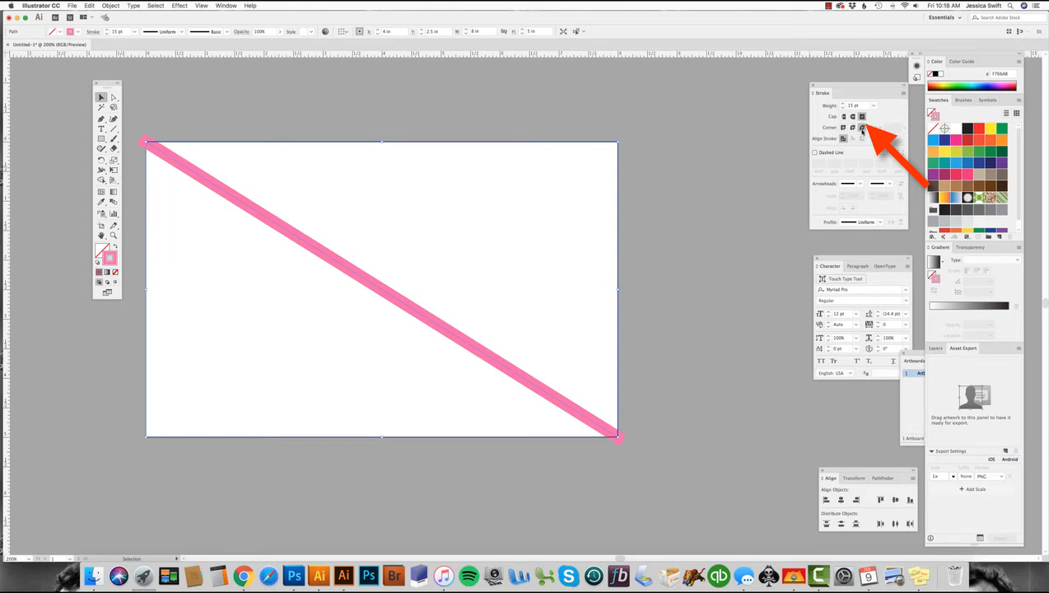
left_click(862, 129)
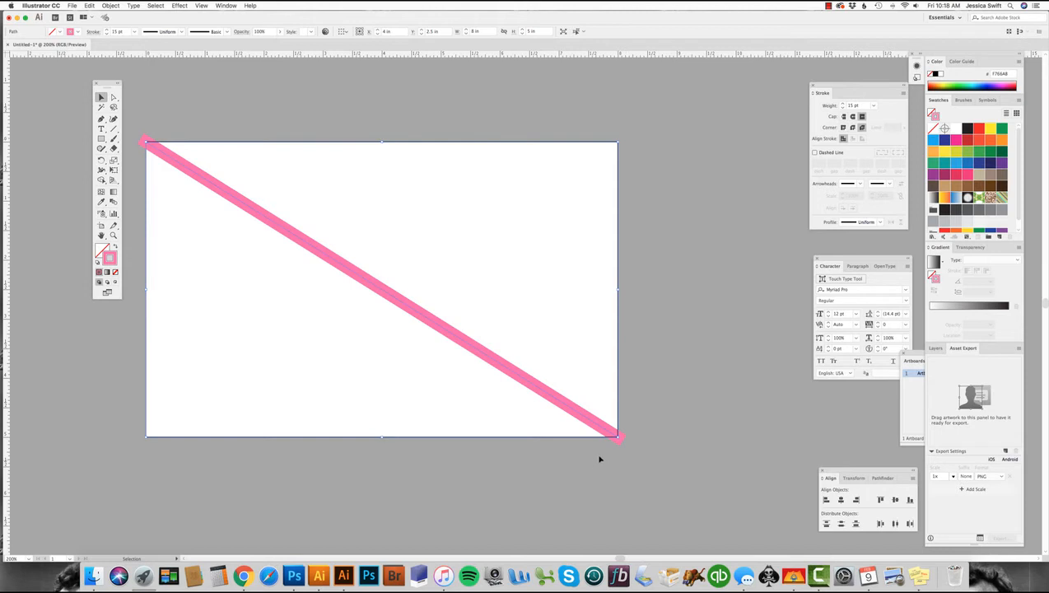
- Copy the pink diagonal line 8 in horizontally to the right of the original
scroll(596, 445, "left", 1)
scroll(595, 445, "left", 1)
left_click(139, 374)
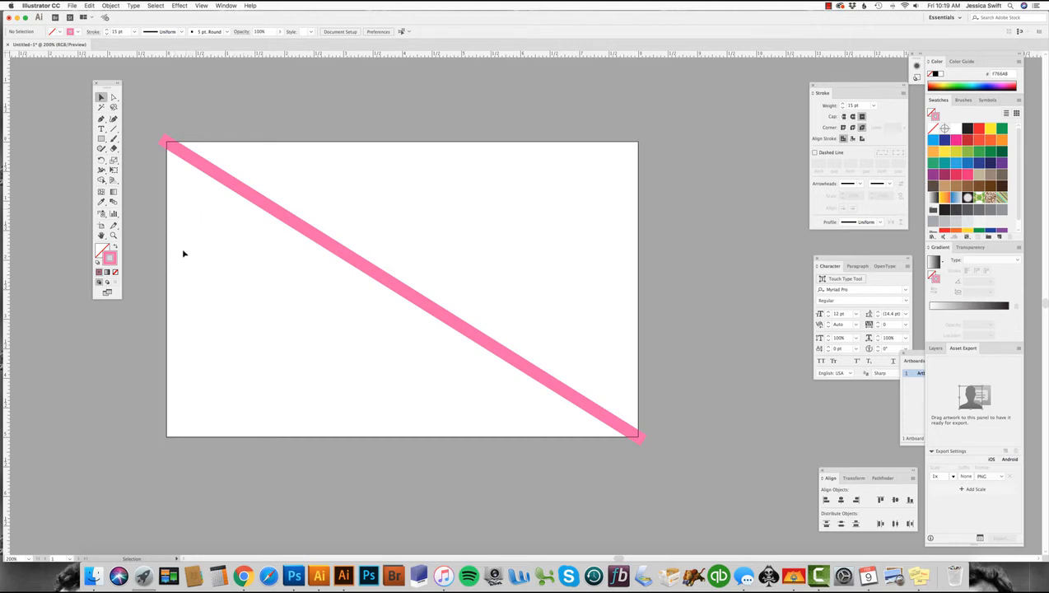
left_click(219, 180)
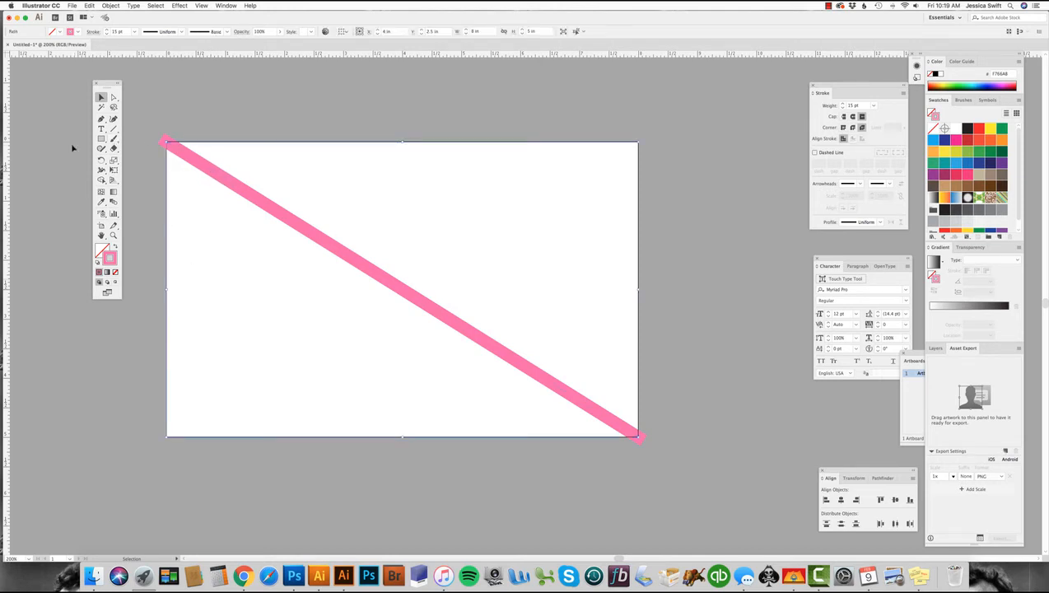
key("a")
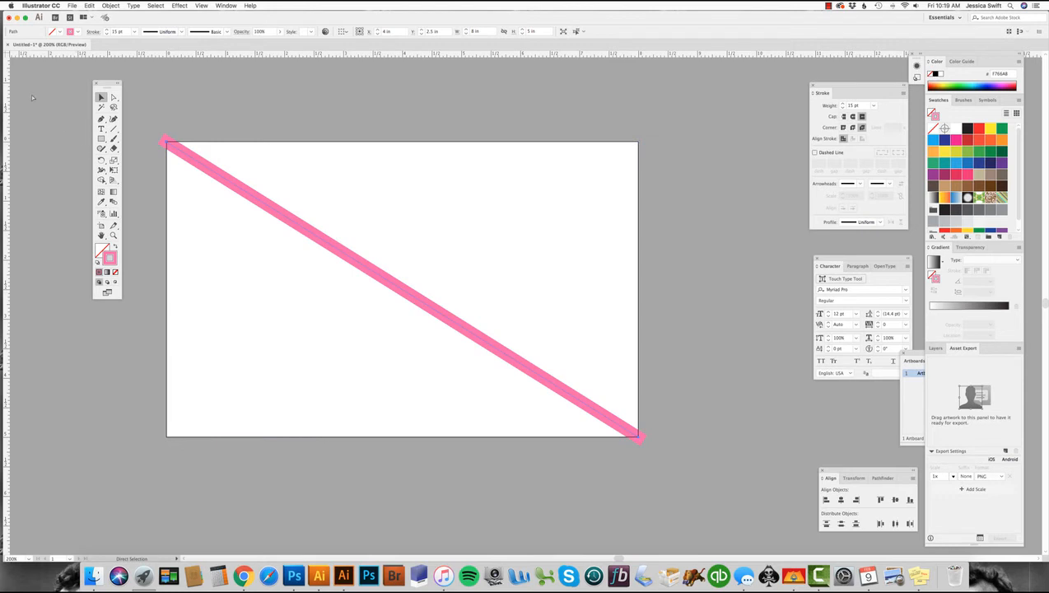
double_click(102, 97)
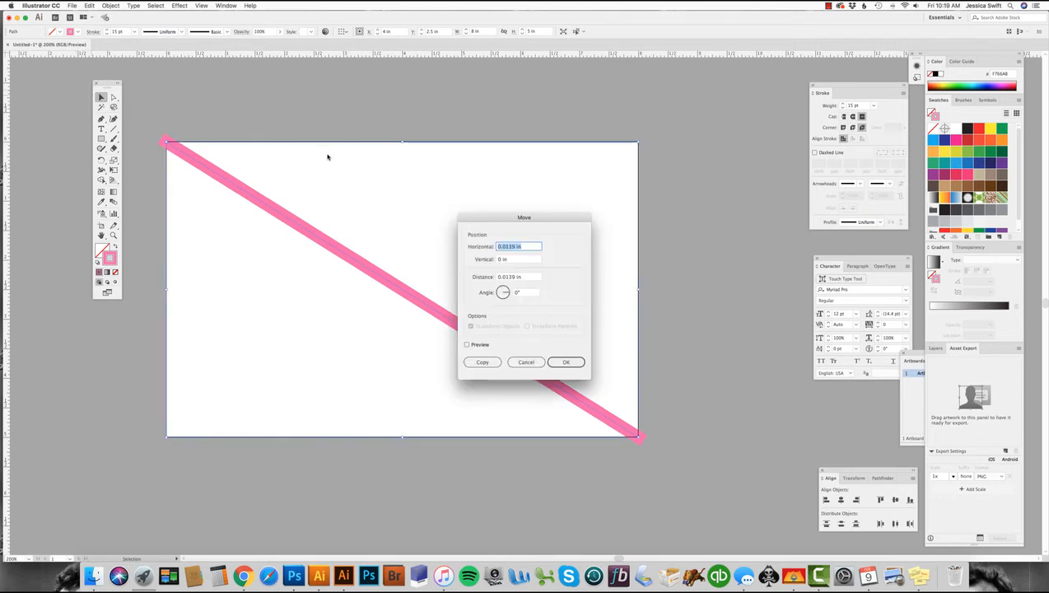
type("8")
left_click(566, 363)
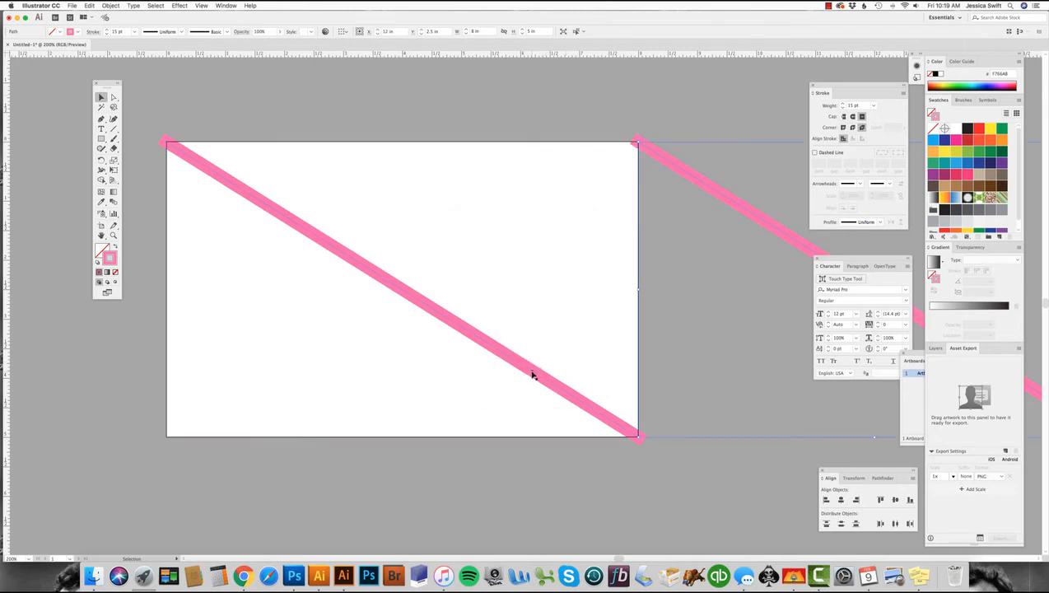
- Copy the original diagonal line -8 in horizontally so a stripe sits left of the artboard
left_click(532, 376)
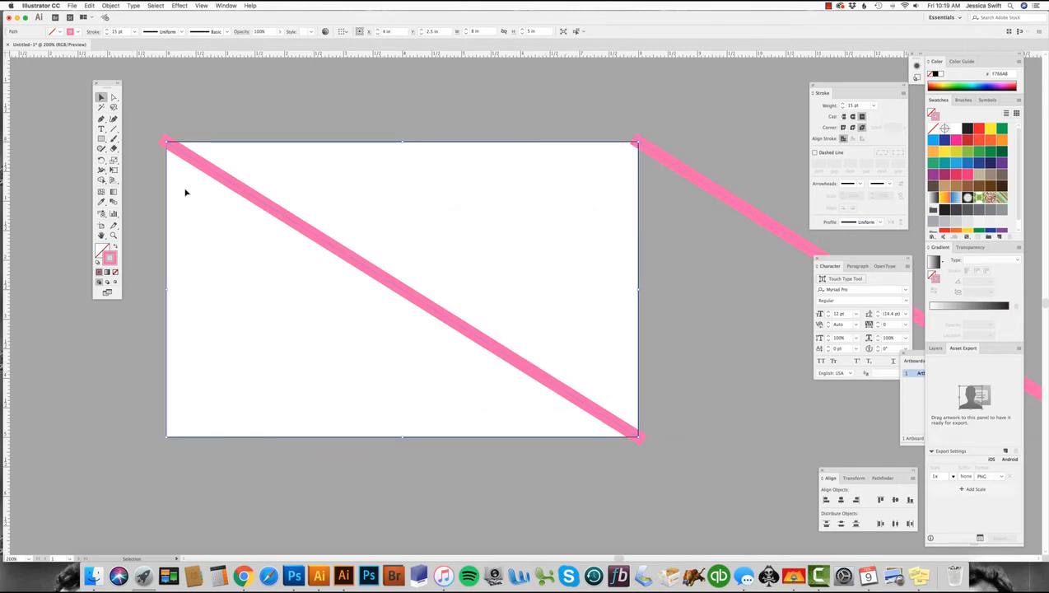
double_click(101, 98)
key("Left")
type("-")
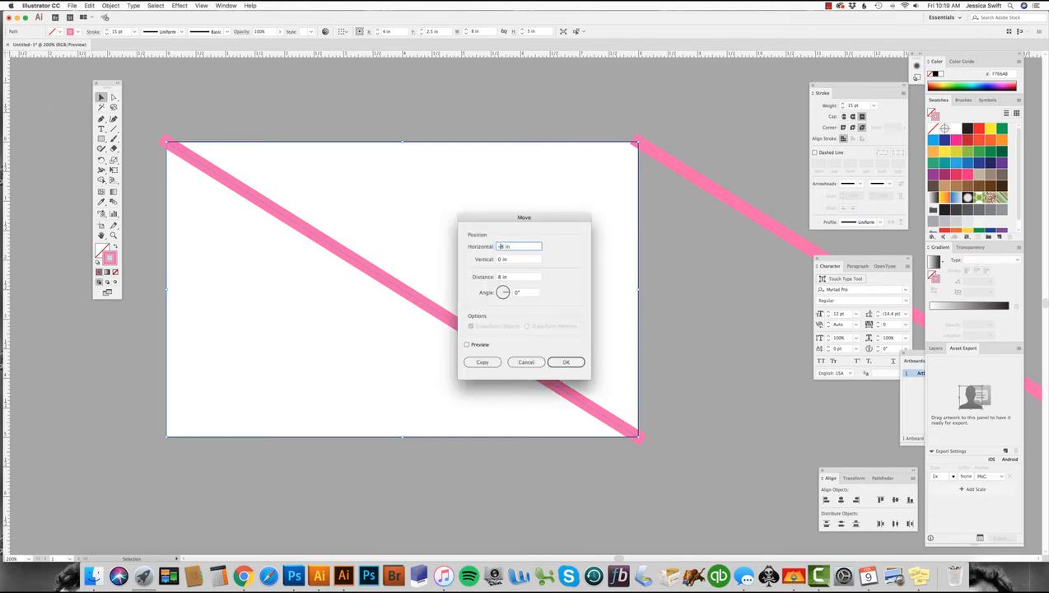
left_click(491, 363)
scroll(490, 346, "left", 3)
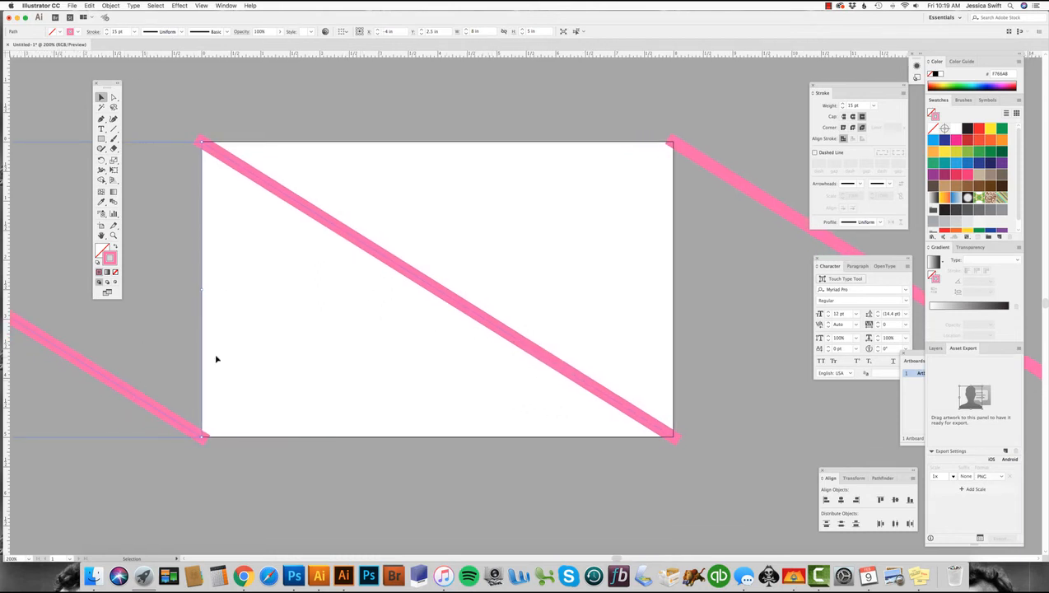
- Duplicate the original diagonal line and its left-hand copy together, and shift the duplicates about 5.28 in to the right
left_click(363, 245, "shift")
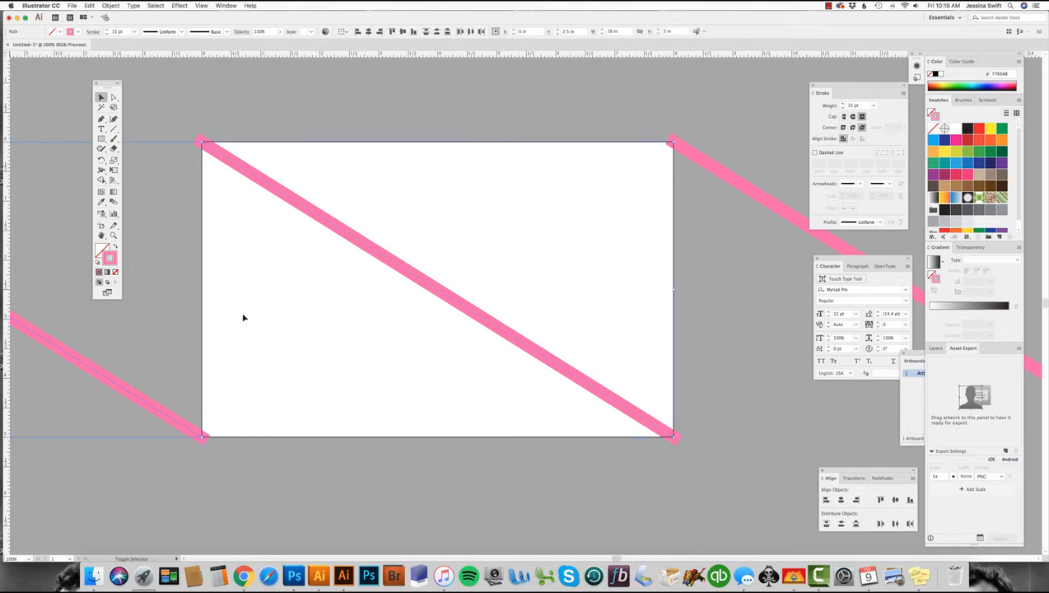
scroll(172, 342, "up", 2)
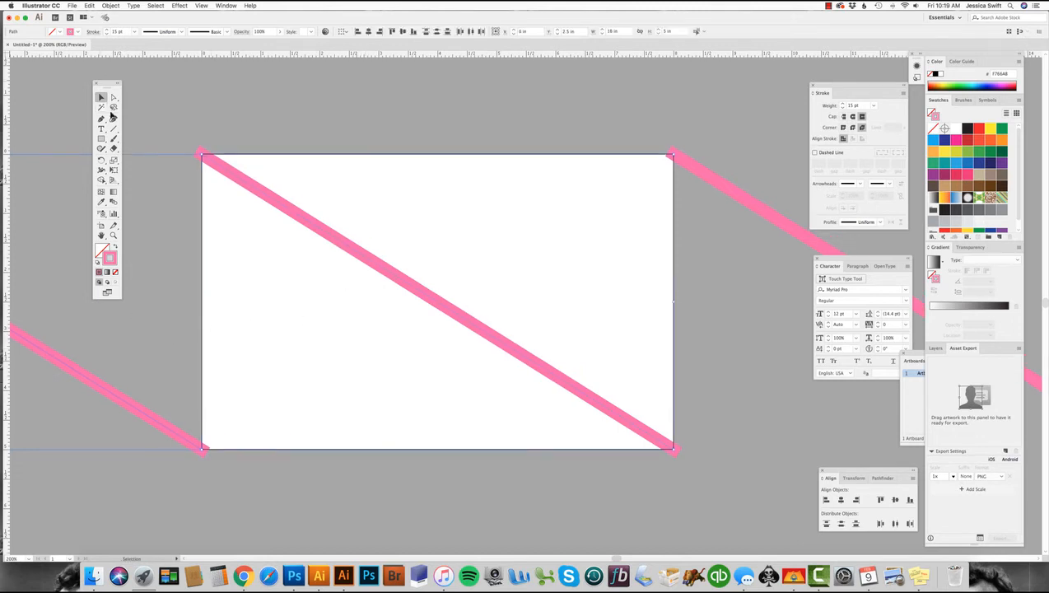
left_click(352, 201)
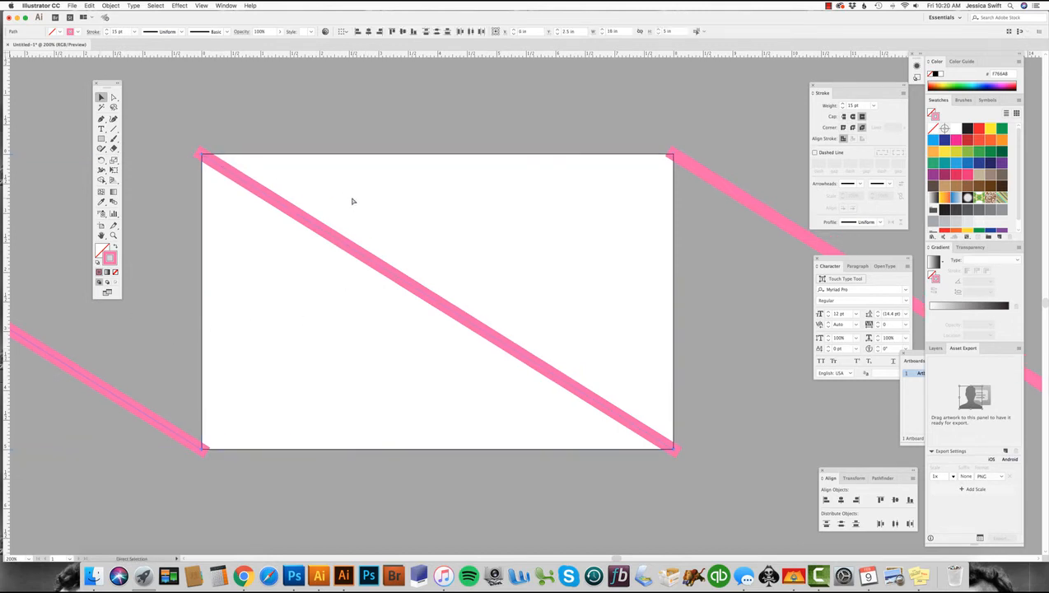
left_click_drag(352, 201, 197, 204)
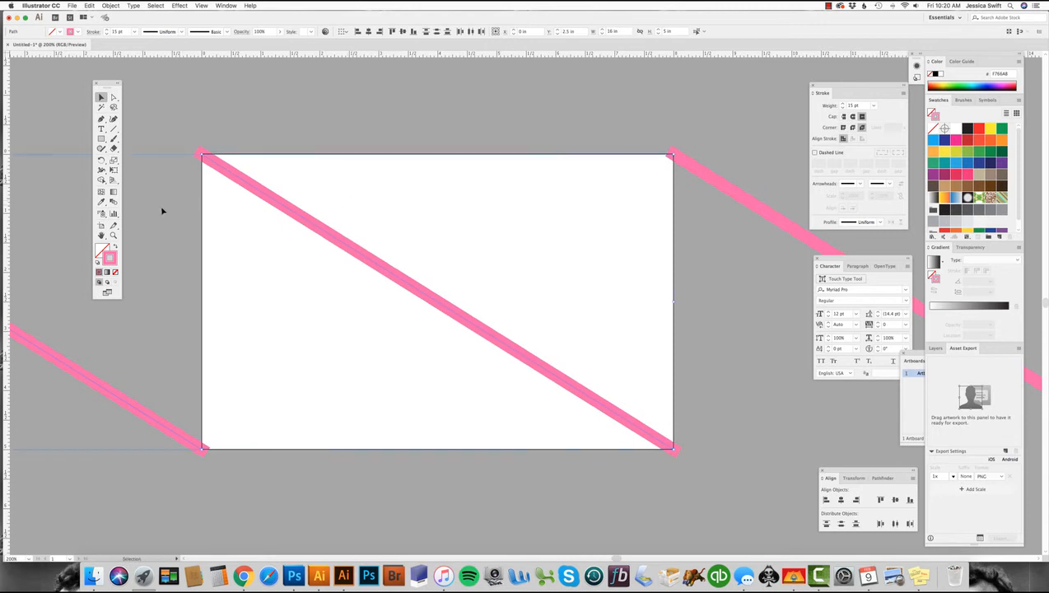
key("shift+Right")
key("shift+Right")
key("shift+Right")
key("shift+Right")
key("shift+Right")
key("shift+Right")
key("shift+Right")
key("shift+Right")
key("shift+Right")
key("shift+Right")
key("shift+Right")
key("shift+Right")
key("shift+Right")
key("shift+Right")
key("shift+Right")
key("shift+Right")
key("shift+Right")
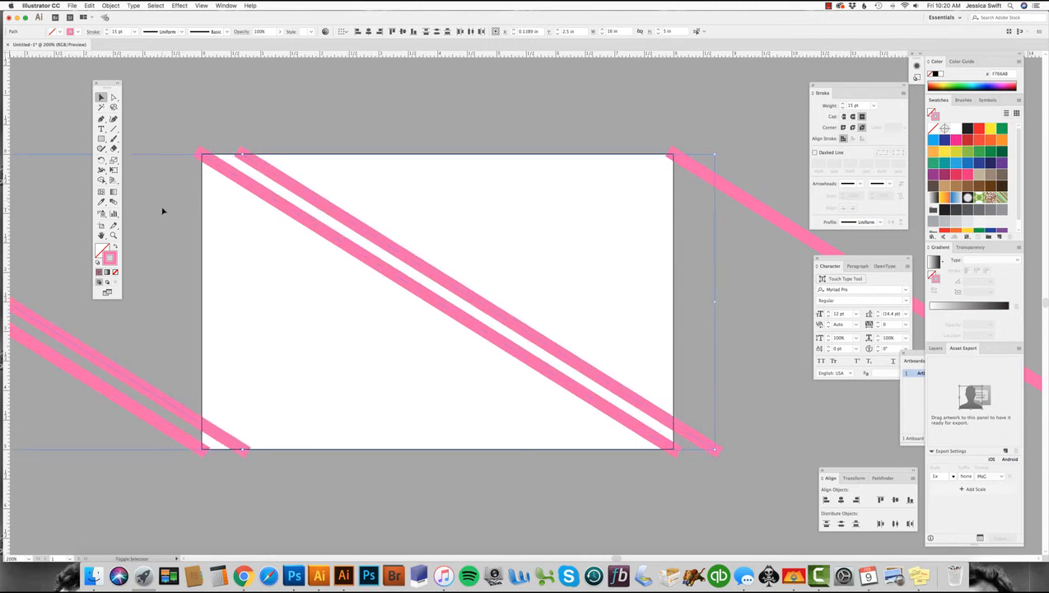
key("shift+Right")
key("shift+Right")
key("shift+Right")
key("shift+Right")
key("shift+Right")
key("shift+Right")
key("shift+Right")
key("shift+Right")
key("shift+Right")
key("shift+Right")
key("shift+Right")
key("shift+Right")
key("shift+Right")
key("shift+Right")
key("shift+Right")
key("shift+Right")
key("shift+Right")
key("shift+Right")
key("shift+Right")
key("shift+Right")
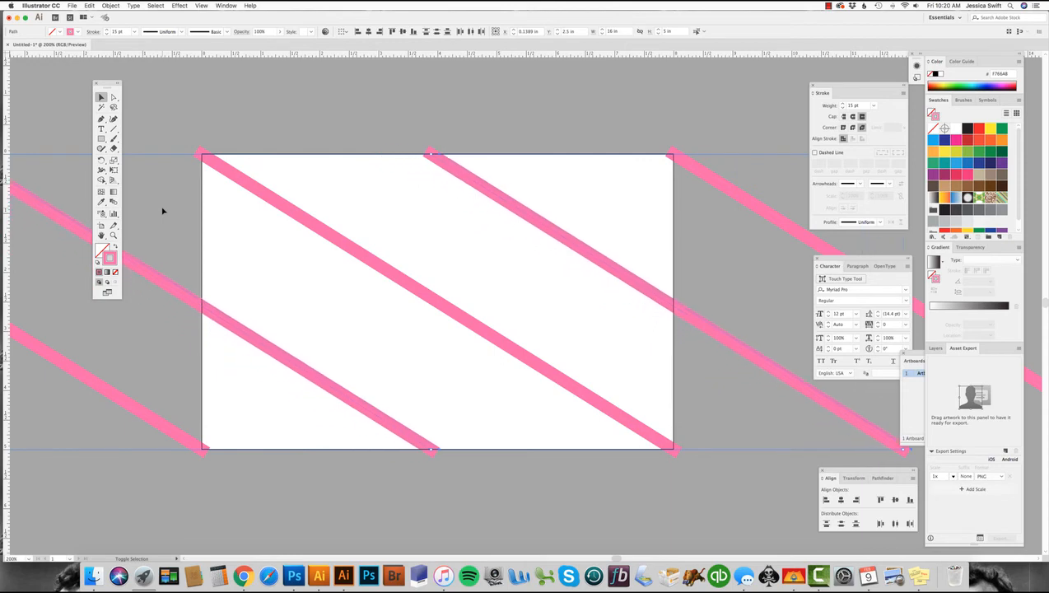
- Give the duplicated pair of lines a lighter pink stroke colour and a 35 pt stroke weight
double_click(112, 260)
left_click(572, 194)
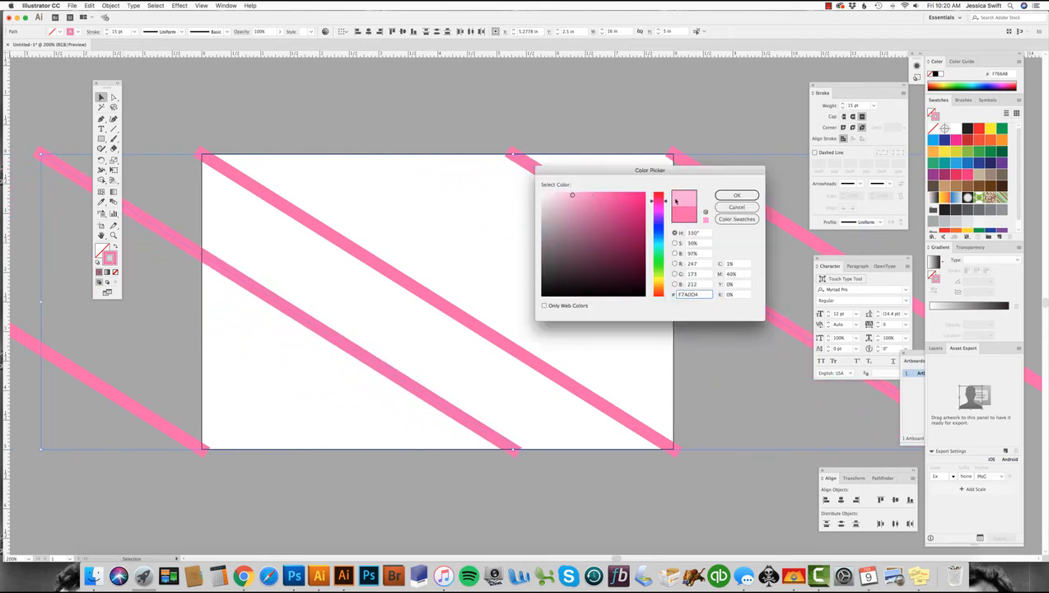
left_click_drag(675, 200, 663, 194)
left_click(736, 194)
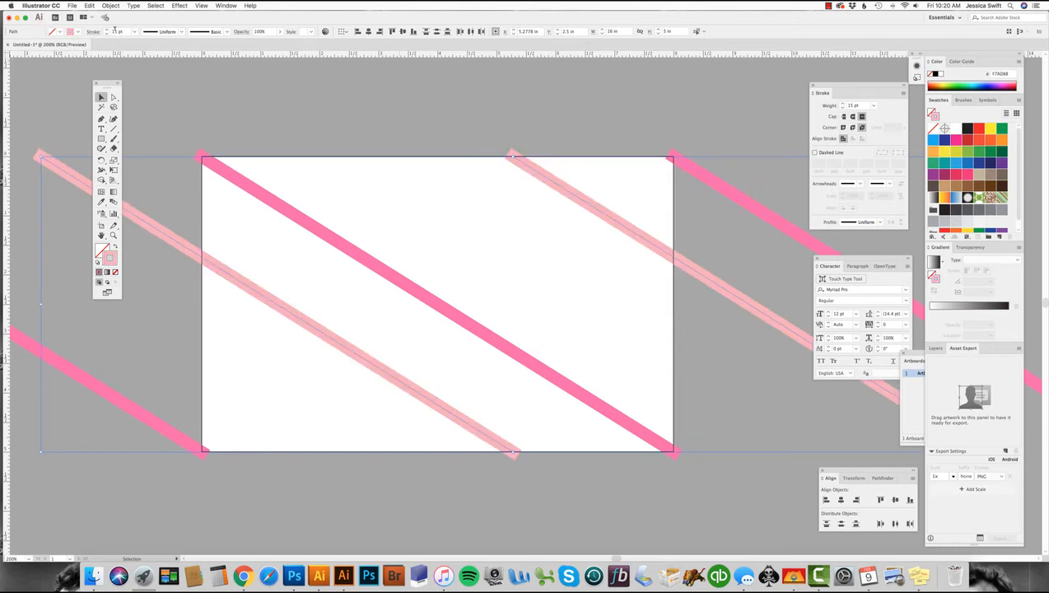
left_click(117, 32)
type("2.")
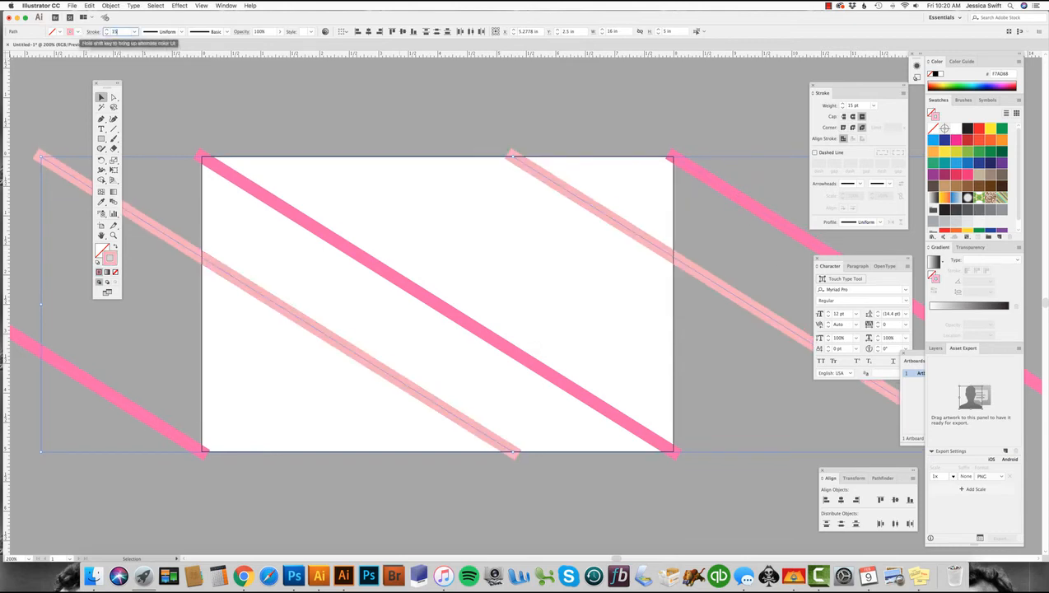
type("5")
key("Return")
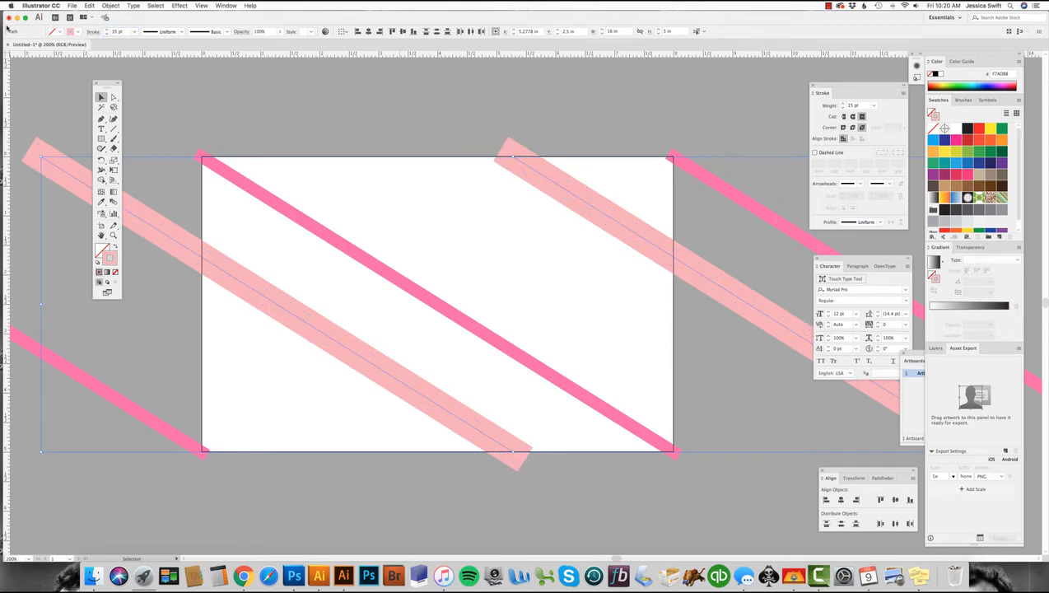
left_click(476, 503)
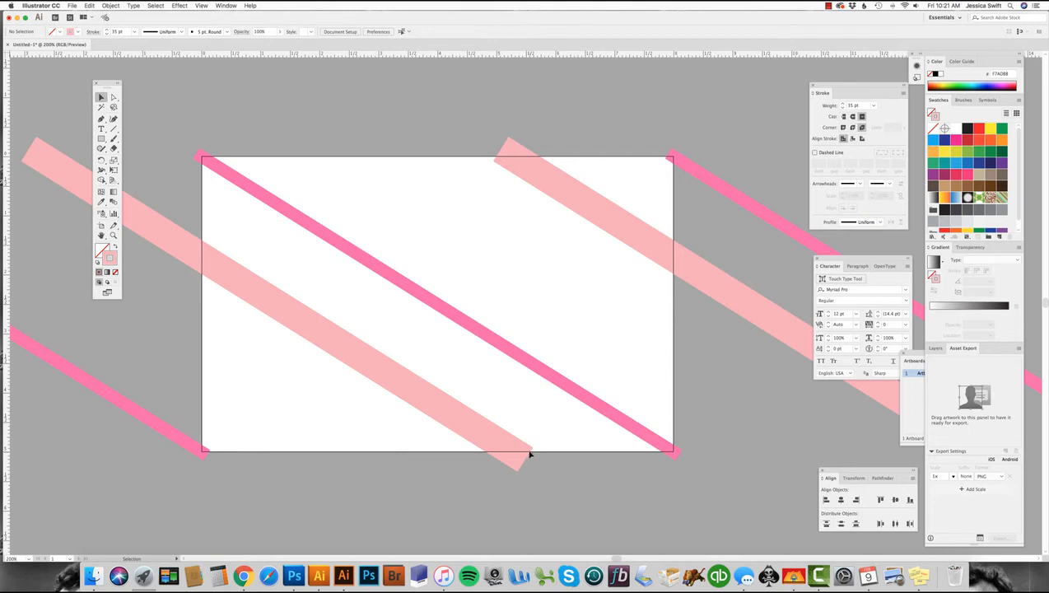
- Copy the left pale pink stripe with a move of 0 in horizontally and -5 in vertically
left_click(489, 440)
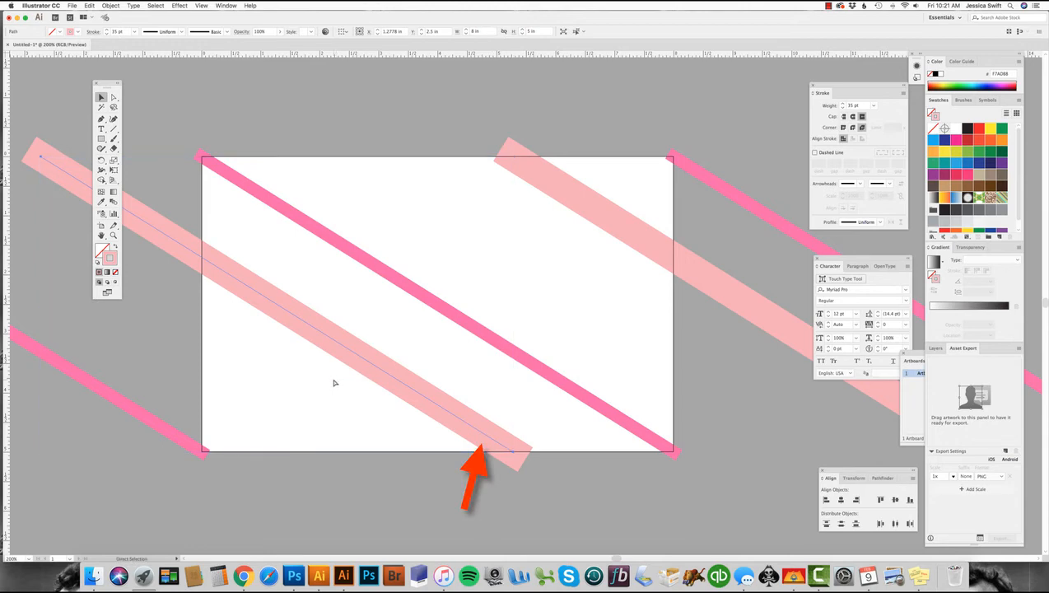
key("v")
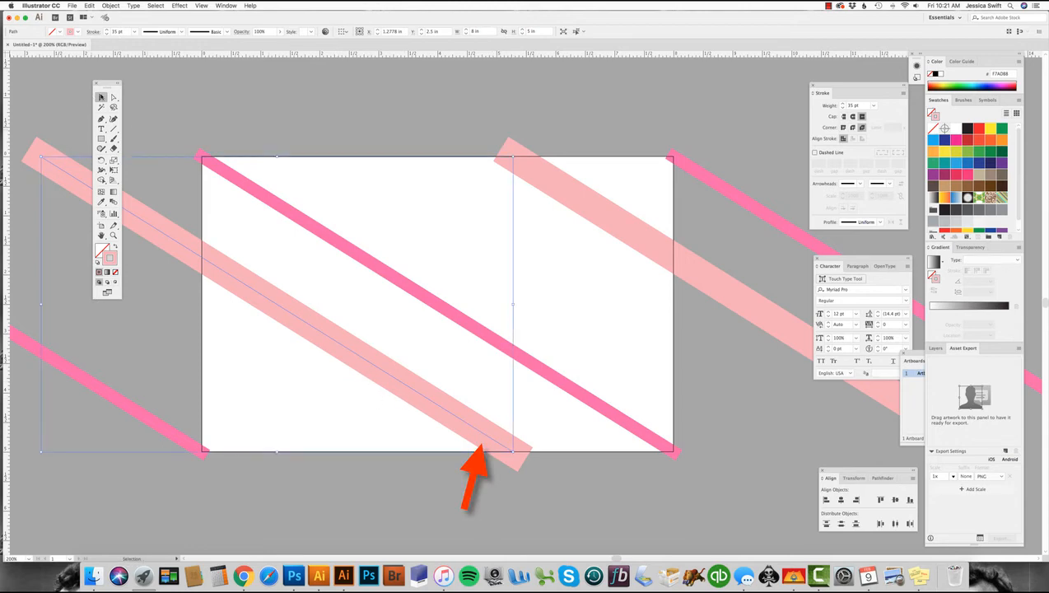
double_click(101, 97)
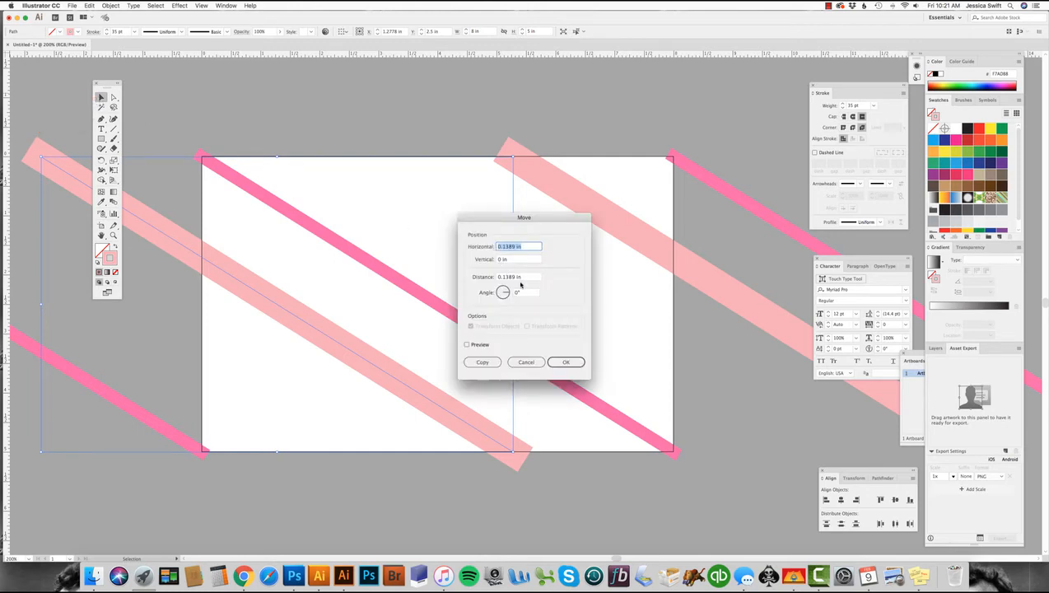
type("0")
key("Tab")
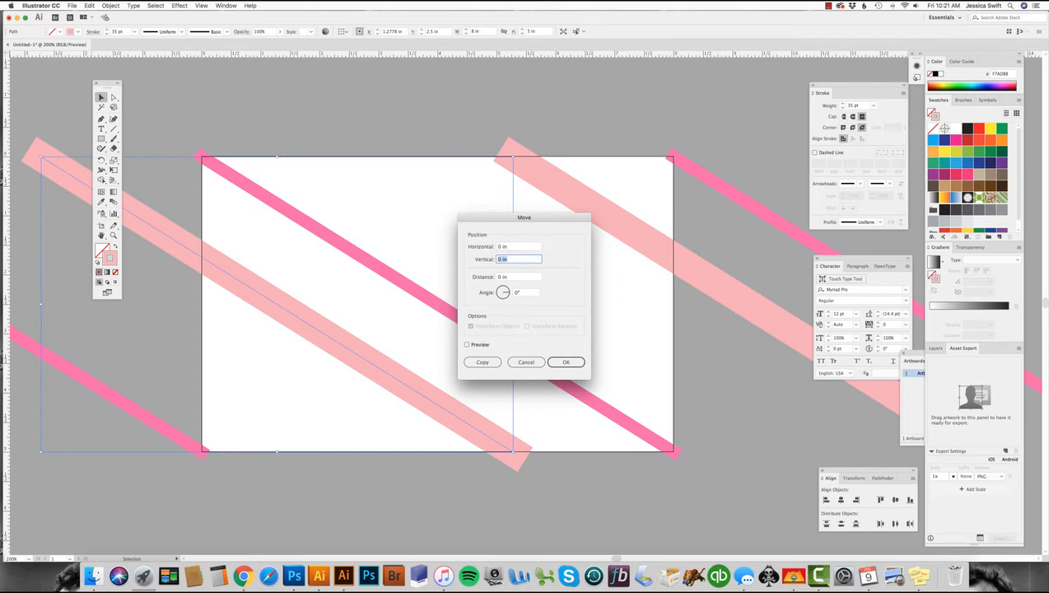
type("-5")
left_click(565, 362)
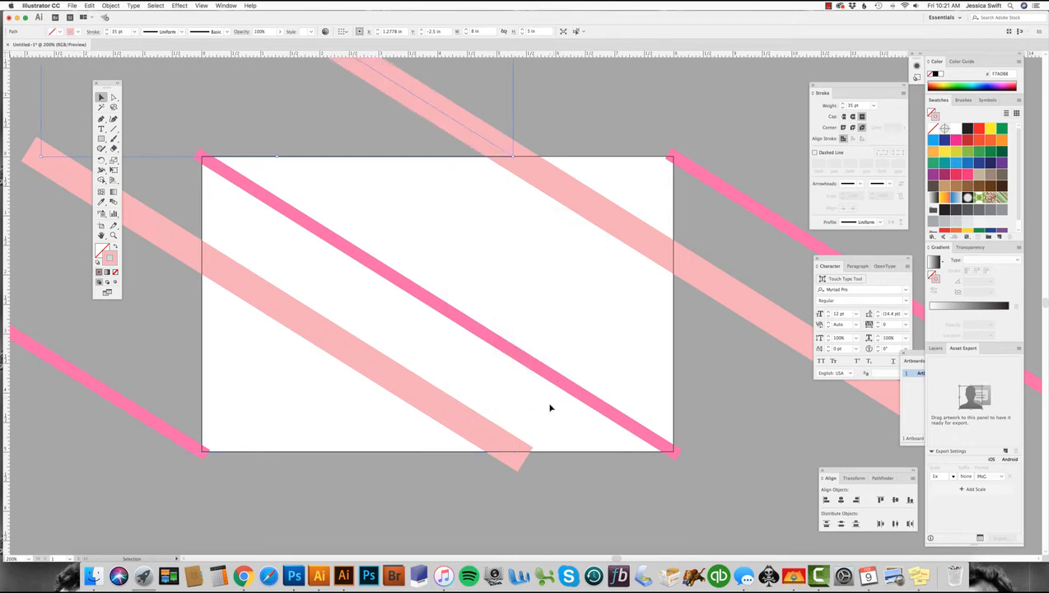
left_click(520, 500)
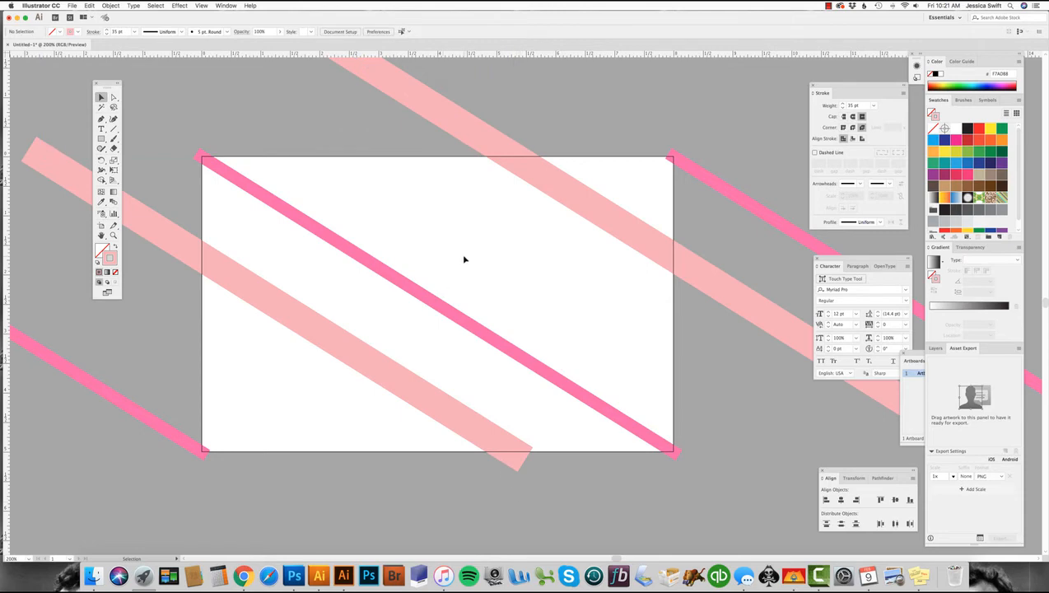
- Copy the right pale pink stripe with a move of 0 in horizontally and 5 in vertically
key("a")
left_click(625, 230)
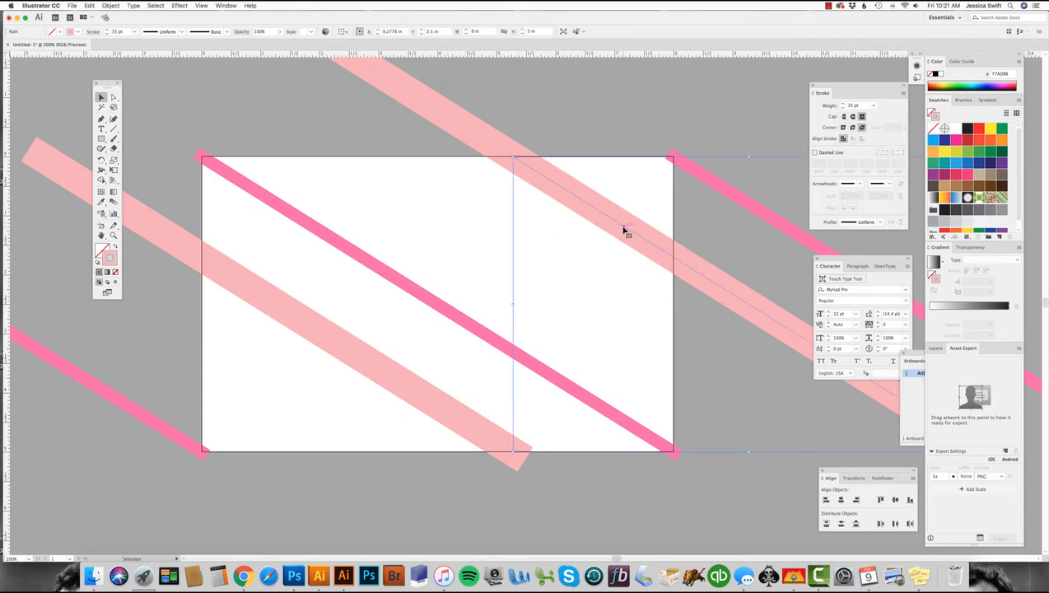
key("v")
double_click(101, 97)
key("Tab")
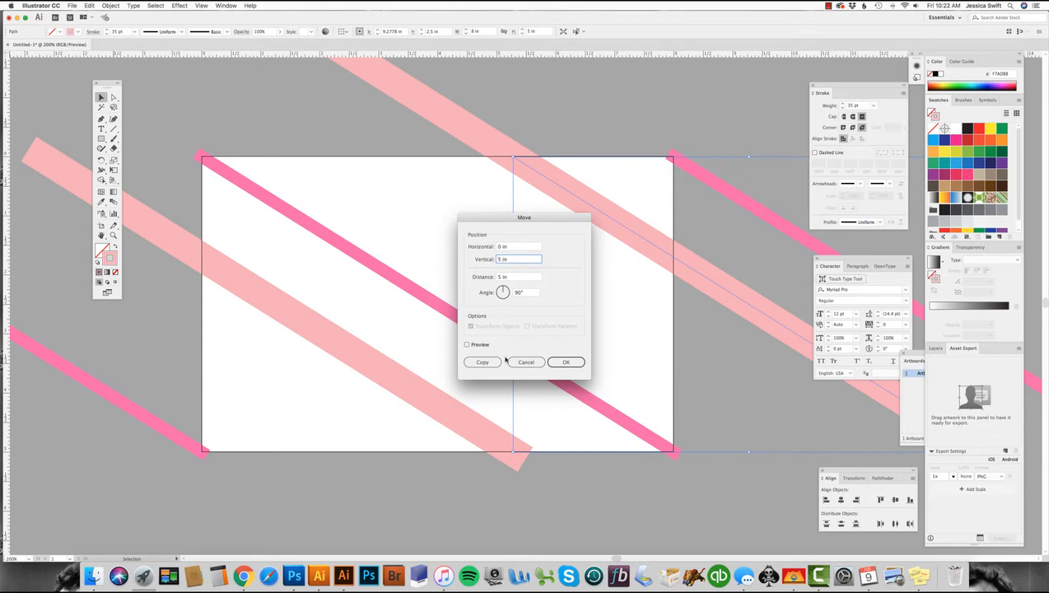
left_click(565, 362)
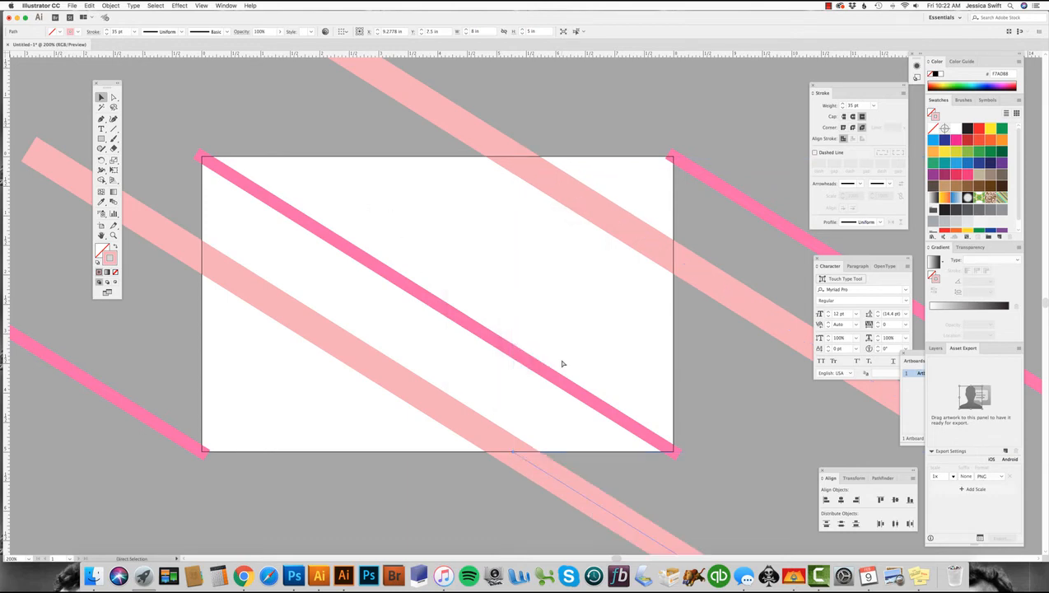
- Group the two end-to-end pale stripes that cross the artboard's upper-right area
key("super+minus")
scroll(463, 287, "up", 5)
scroll(463, 287, "left", 5)
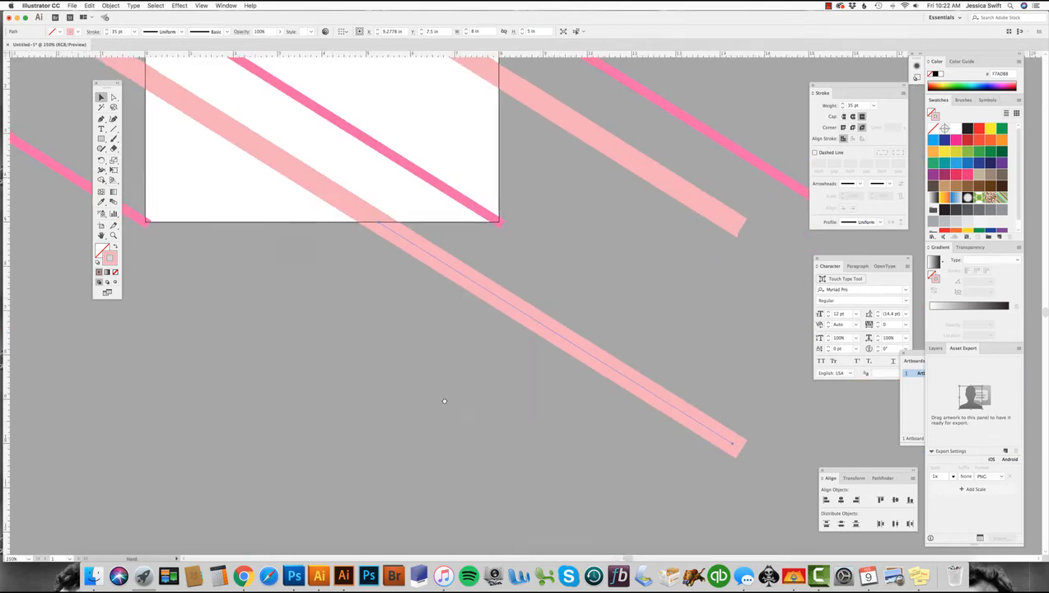
left_click(239, 123)
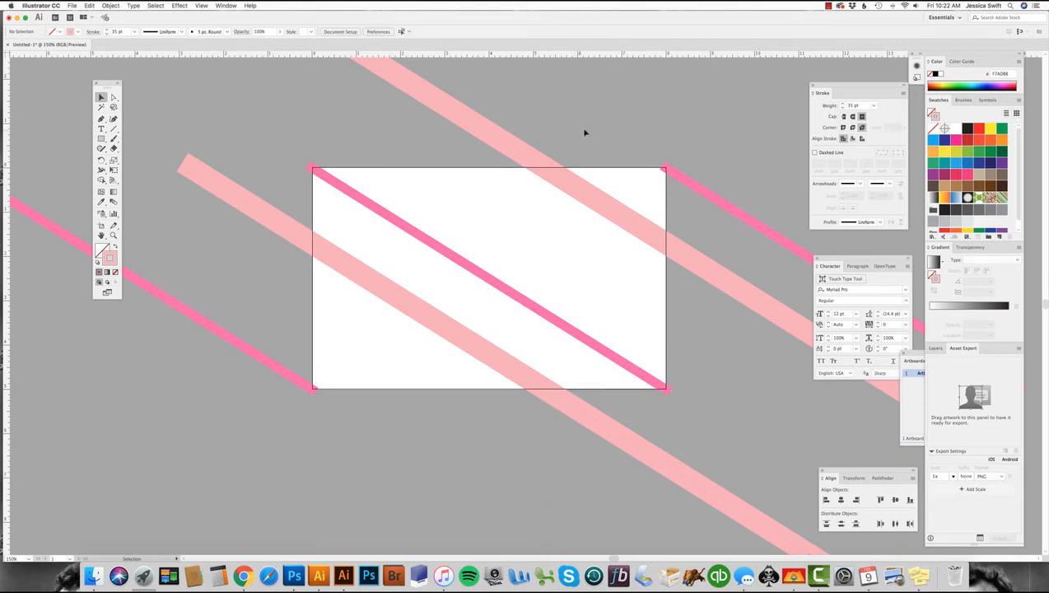
left_click_drag(616, 134, 511, 212)
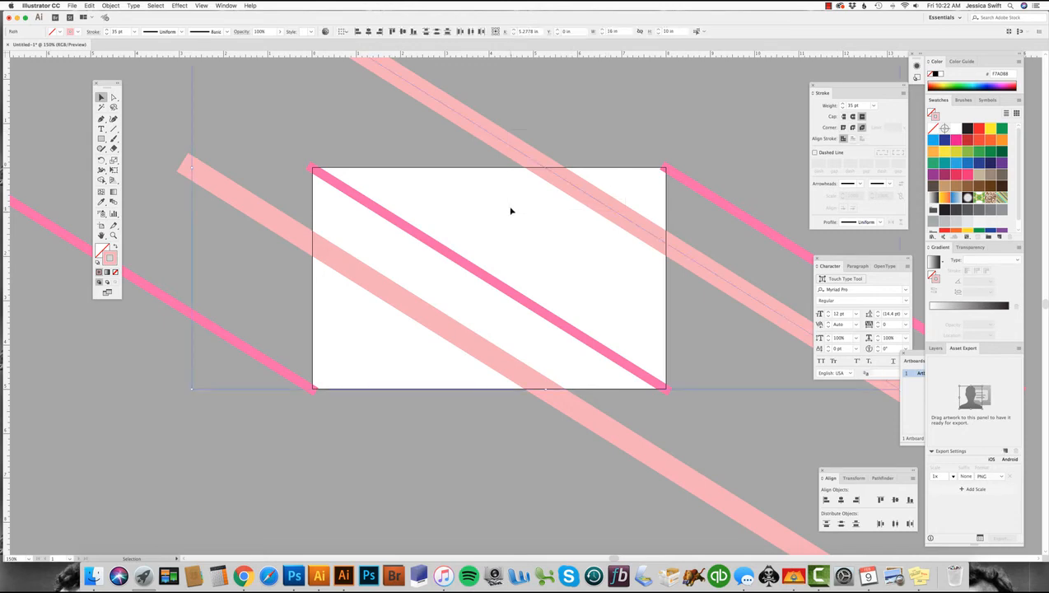
left_click(110, 5)
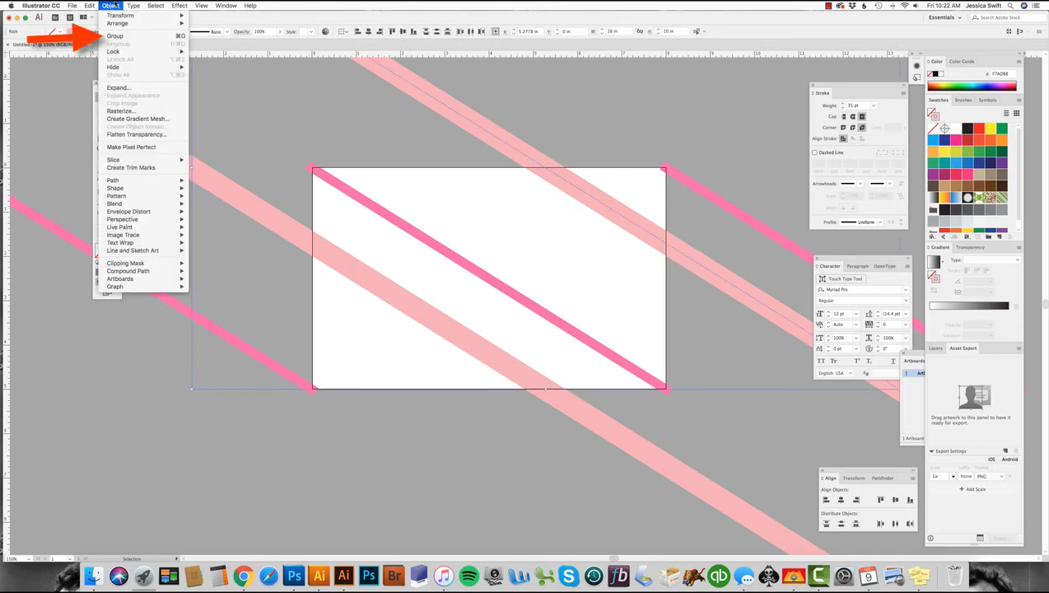
left_click(113, 37)
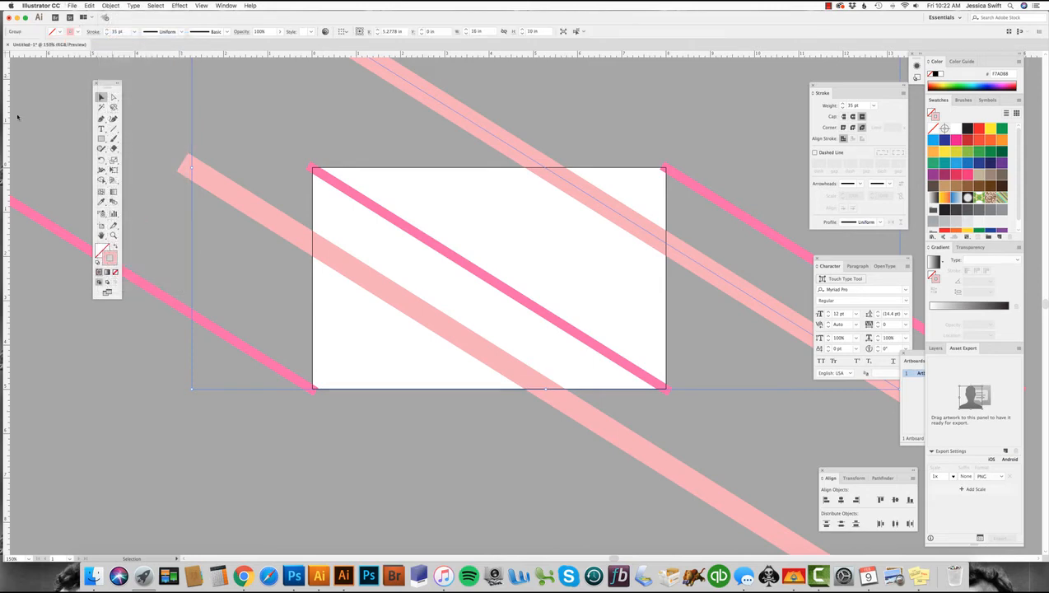
- Group the two end-to-end pale stripes that cross the artboard's lower-left area, and select the upper-right group
left_click_drag(444, 387, 578, 372)
left_click(538, 413)
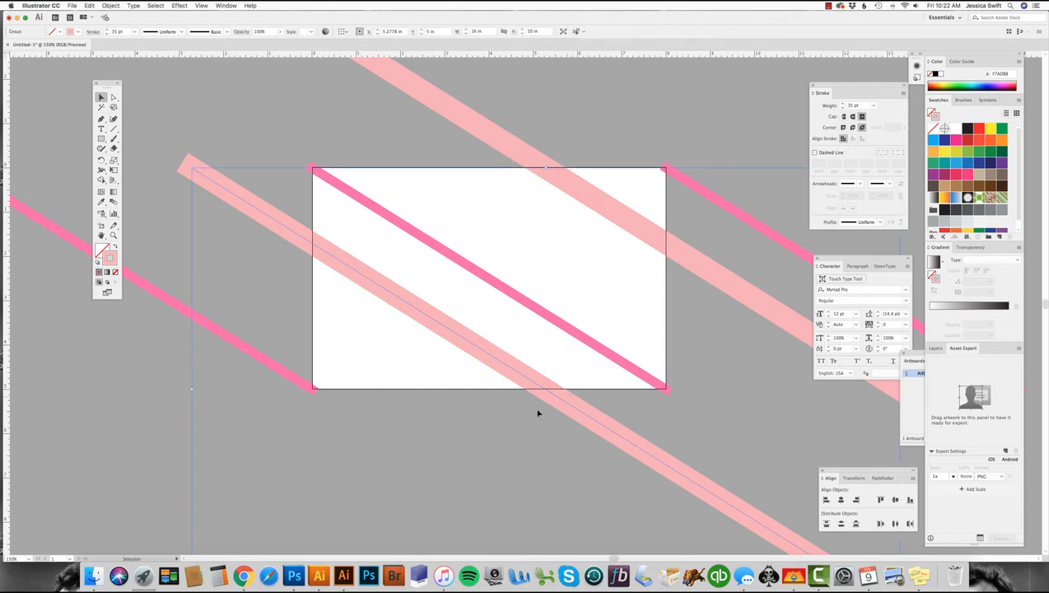
left_click(622, 218)
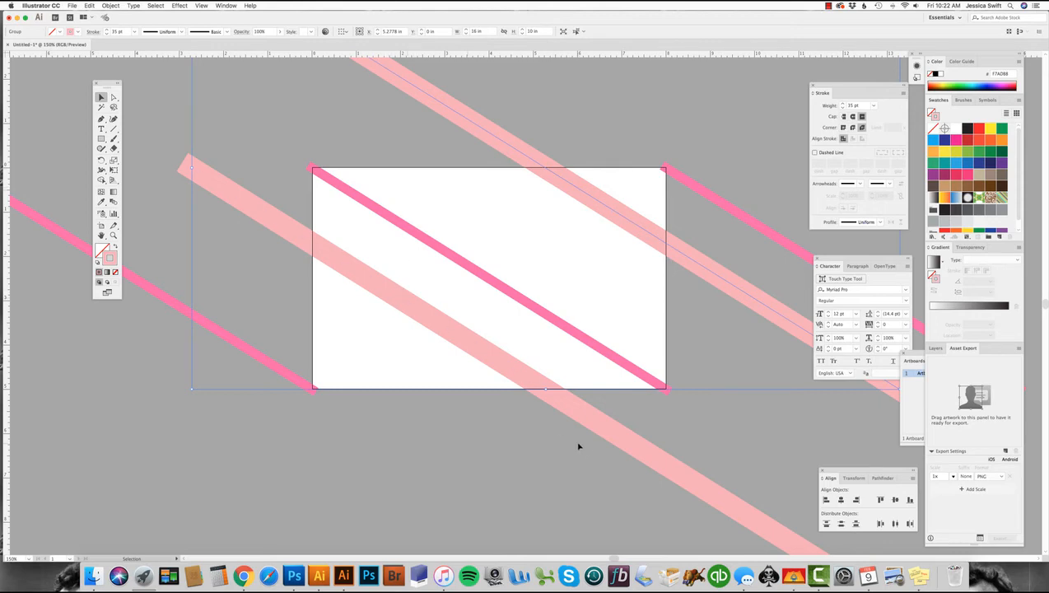
- Select both grouped pale pink stripes and paste a copy of them in front
left_click(577, 416, "shift")
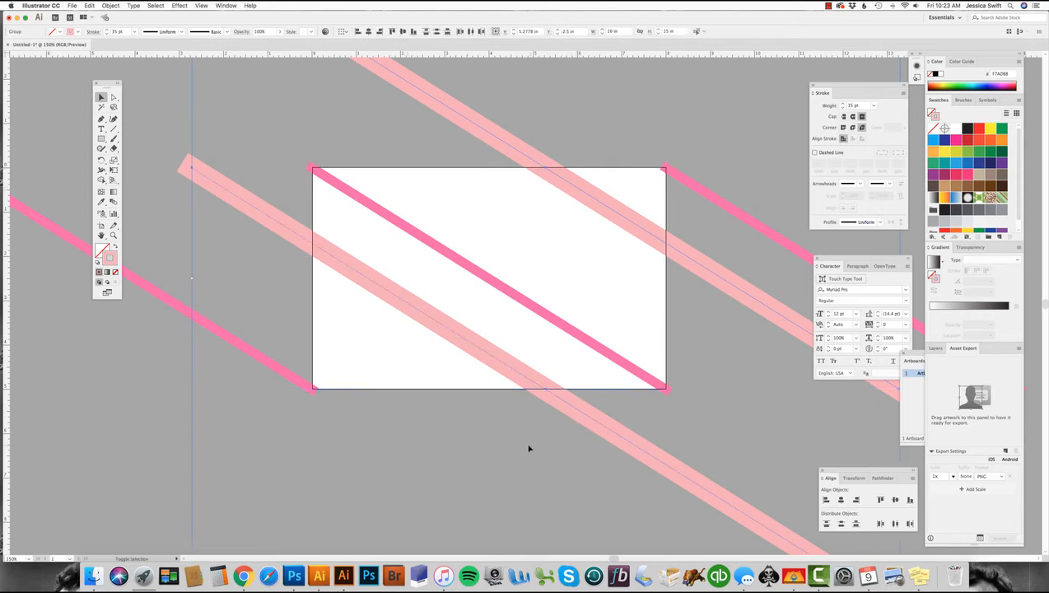
left_click(87, 5)
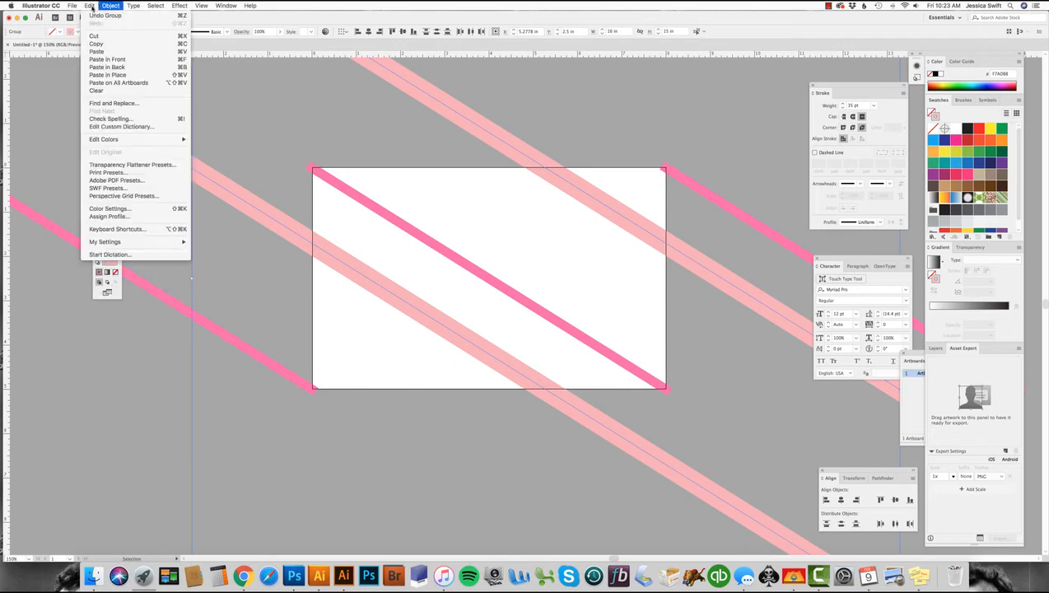
left_click(106, 44)
left_click(94, 5)
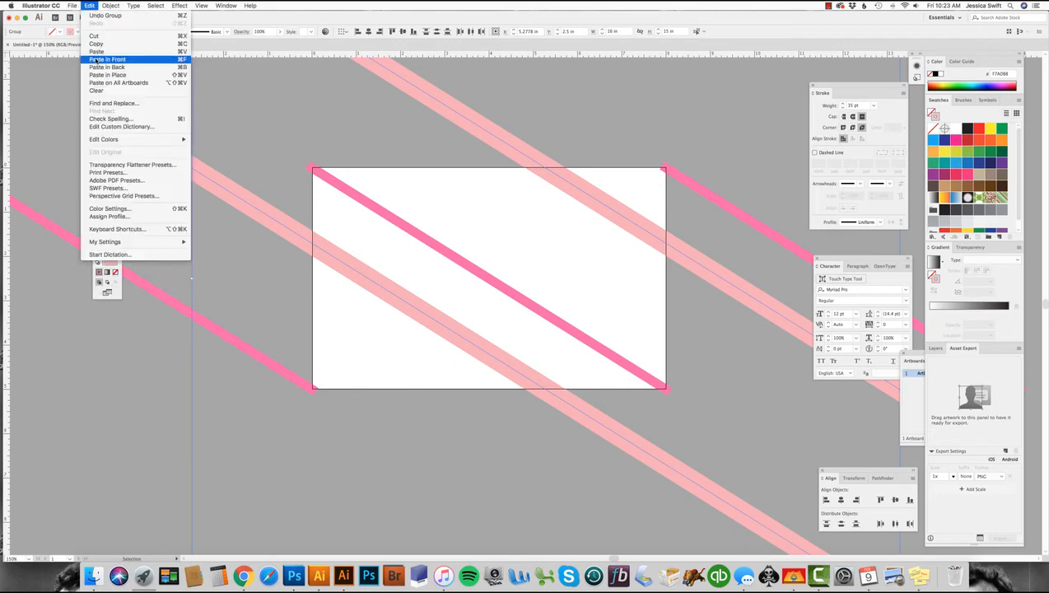
left_click(96, 60)
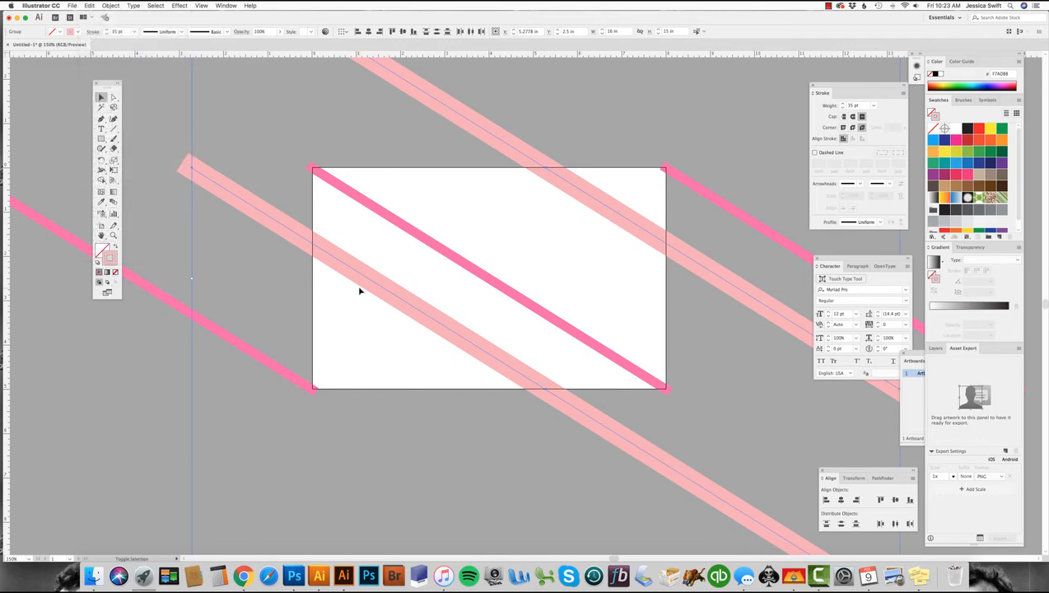
- Nudge the pasted pale stripes about 3.2 in left and recolor their strokes teal
key("shift+Left")
key("shift+Left")
key("shift+Left")
key("shift+Left")
key("shift+Left")
key("shift+Left")
key("shift+Left")
key("shift+Left")
key("shift+Left")
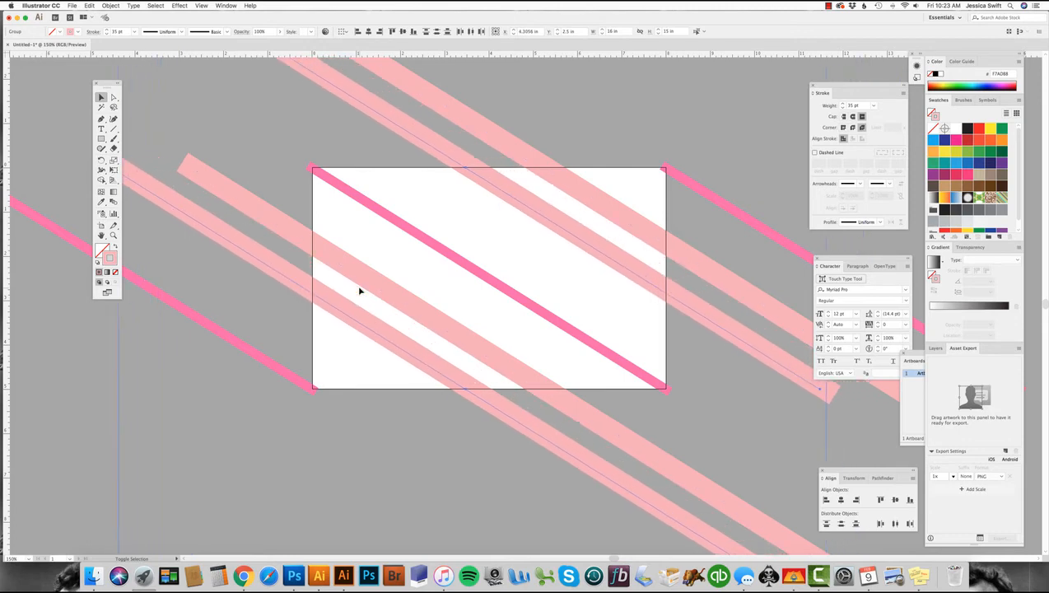
key("shift+Left")
key("shift+Left")
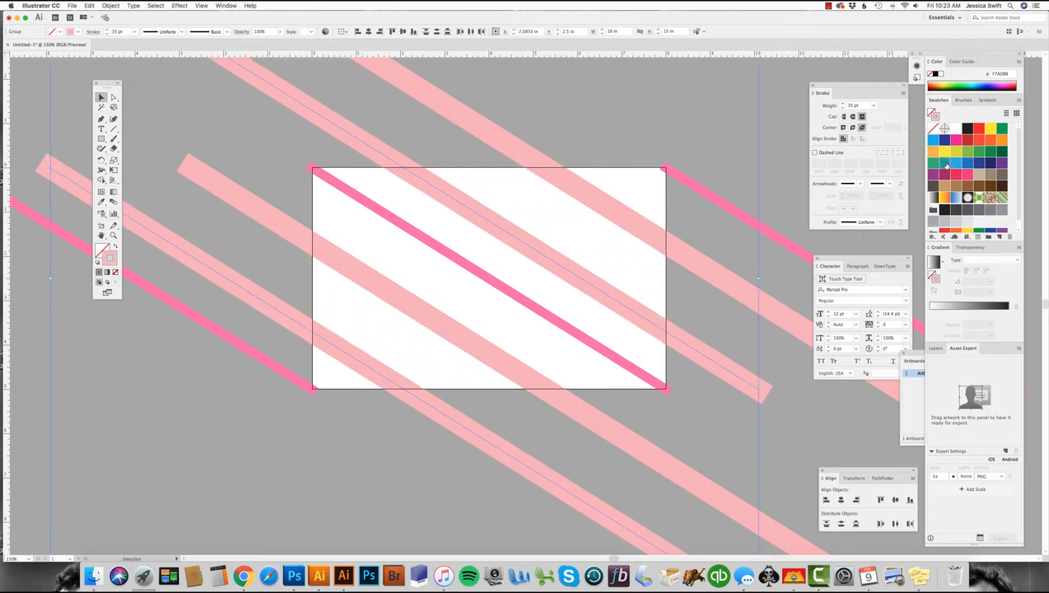
left_click(946, 164)
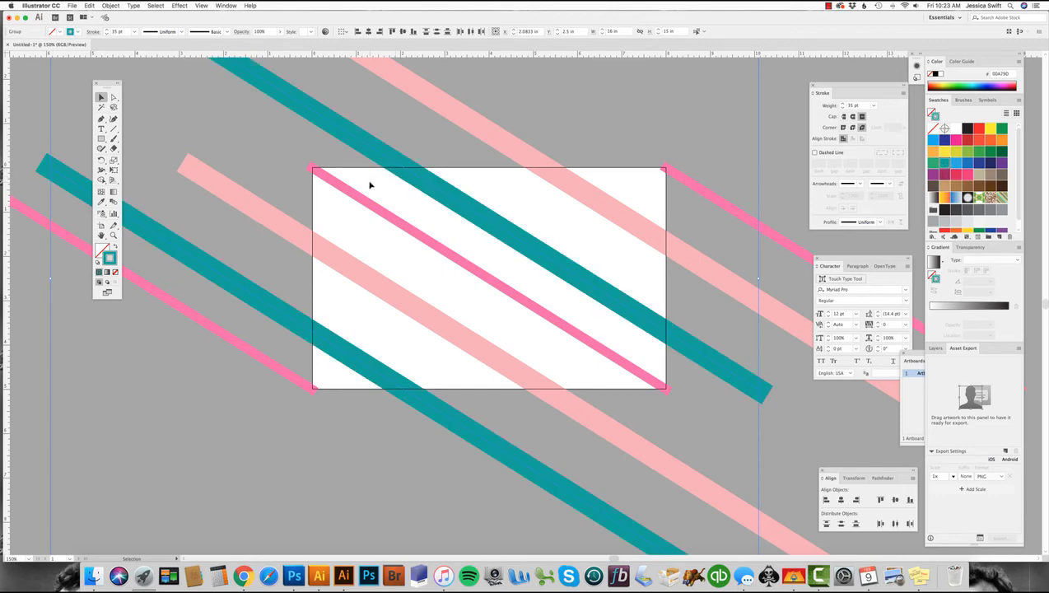
- Paste a copy of the two teal stripes in front and nudge it about 1.4 in to the right
key("a")
key("alt+Right")
key("alt+Right")
key("alt+Right")
key("alt+Right")
key("alt+Right")
key("shift+Right")
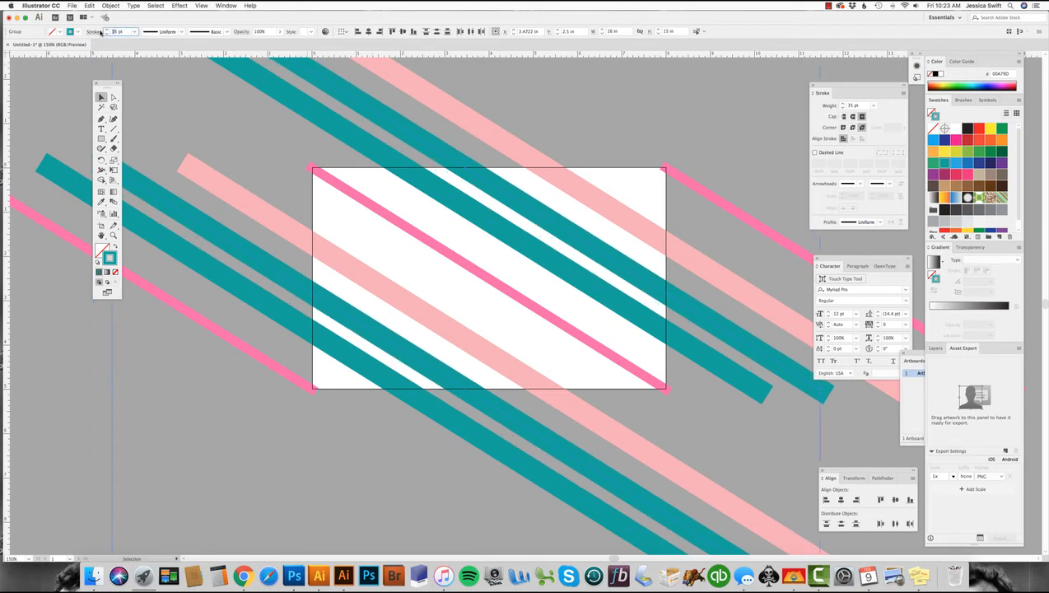
- Set the copied teal stripes' stroke weight to 10 pt and their stroke color to light aqua
type("100")
key("Return")
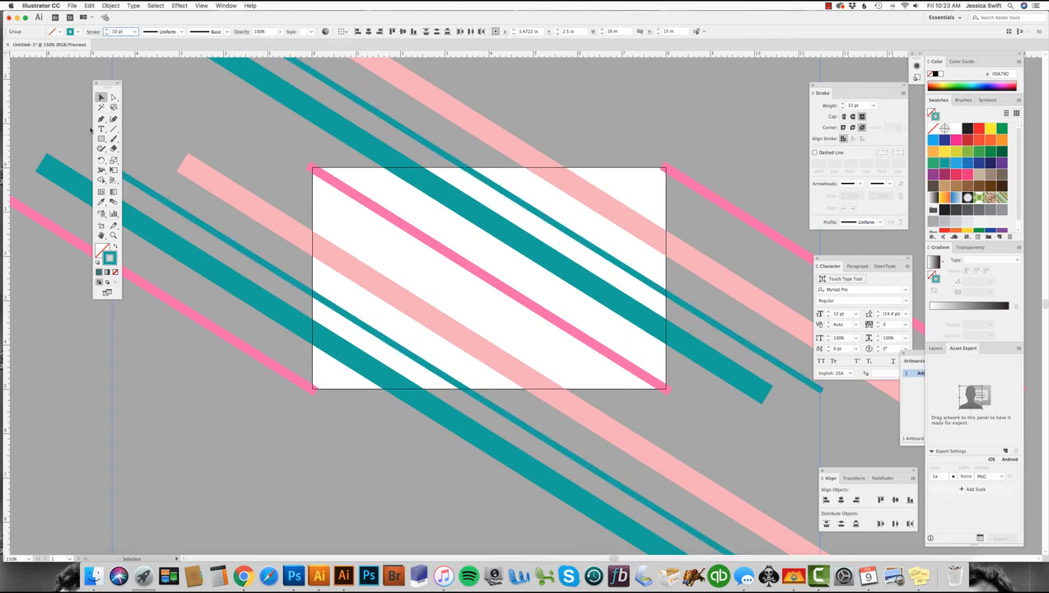
double_click(108, 258)
left_click_drag(593, 237, 585, 201)
left_click(738, 196)
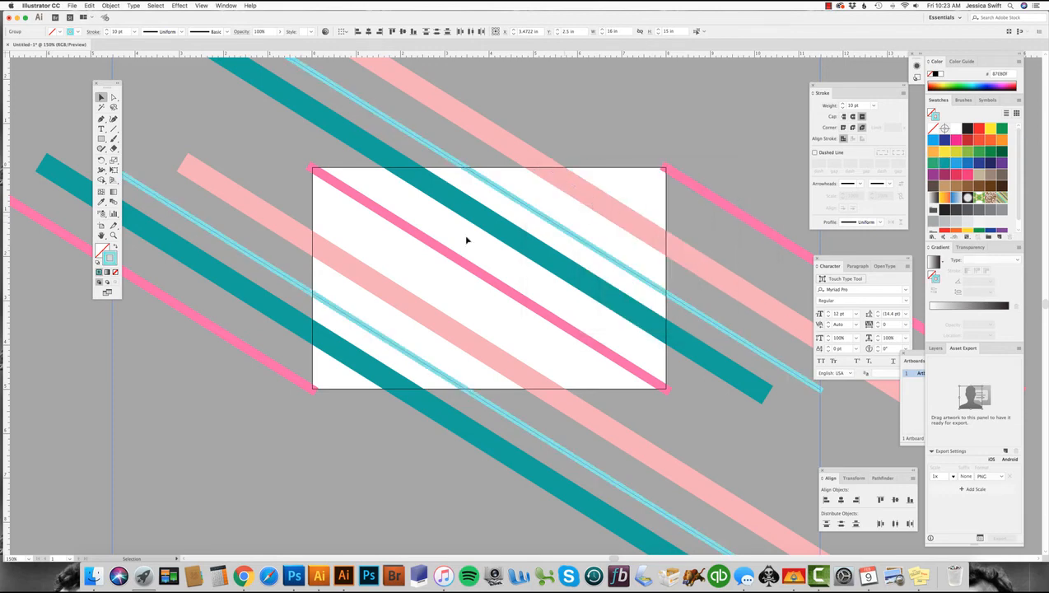
- Add two more copies of the thin aqua line pair, each offset about 0.42 in to the right of the previous one
key("a")
key("shift+Right")
key("shift+Right")
key("shift+Right")
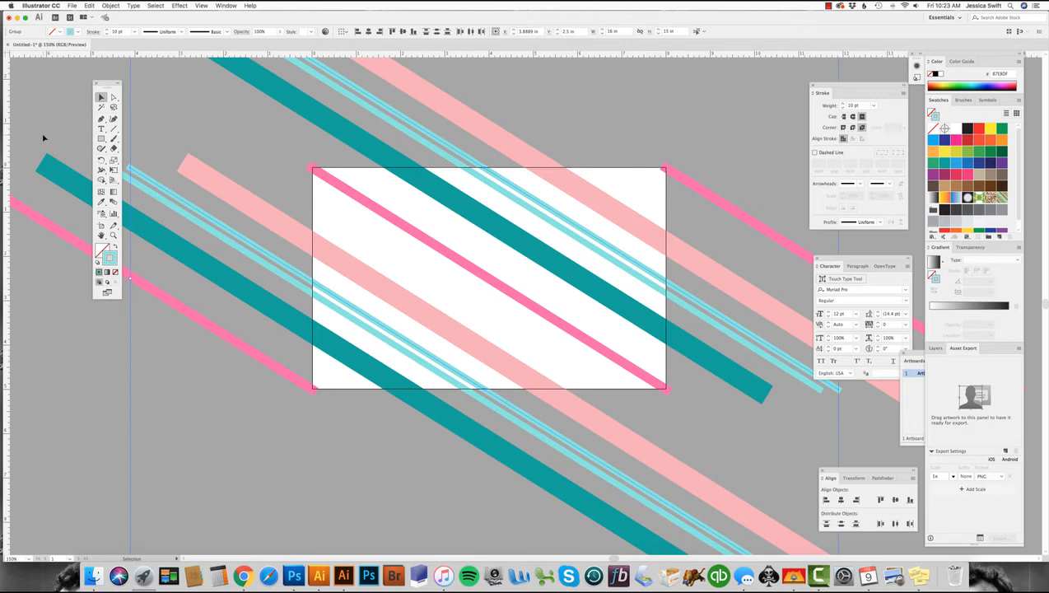
key("shift+Right")
key("shift+Right")
key("shift+Right")
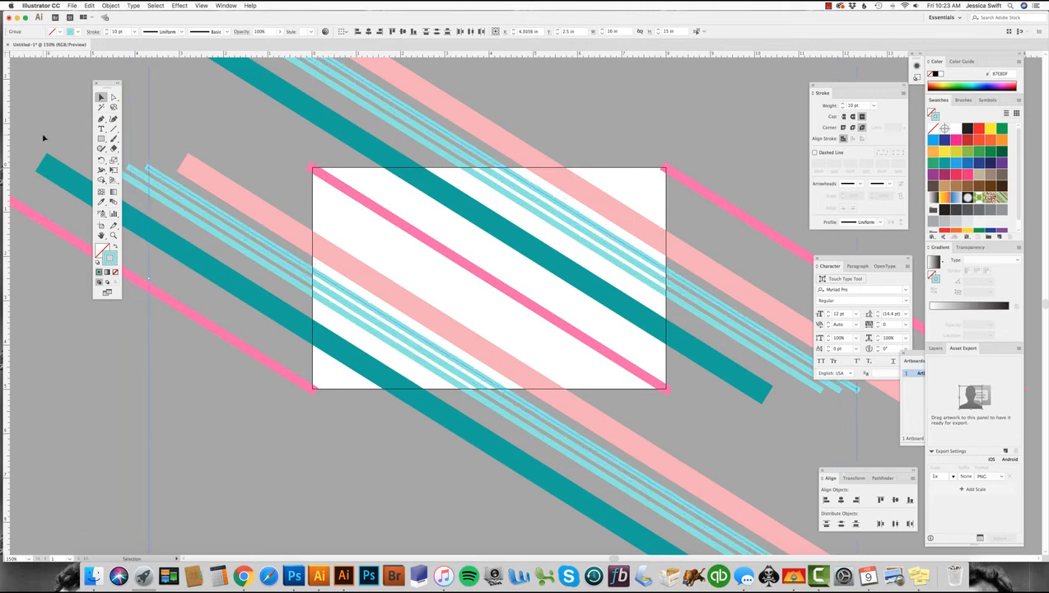
- Paste another copy of the aqua line pair and move it about 3.06 in right, past the pale pink stripes, then deselect
key("shift+Right")
key("shift+Right")
key("shift+Right")
key("shift+Right")
key("shift+Right")
key("shift+Right")
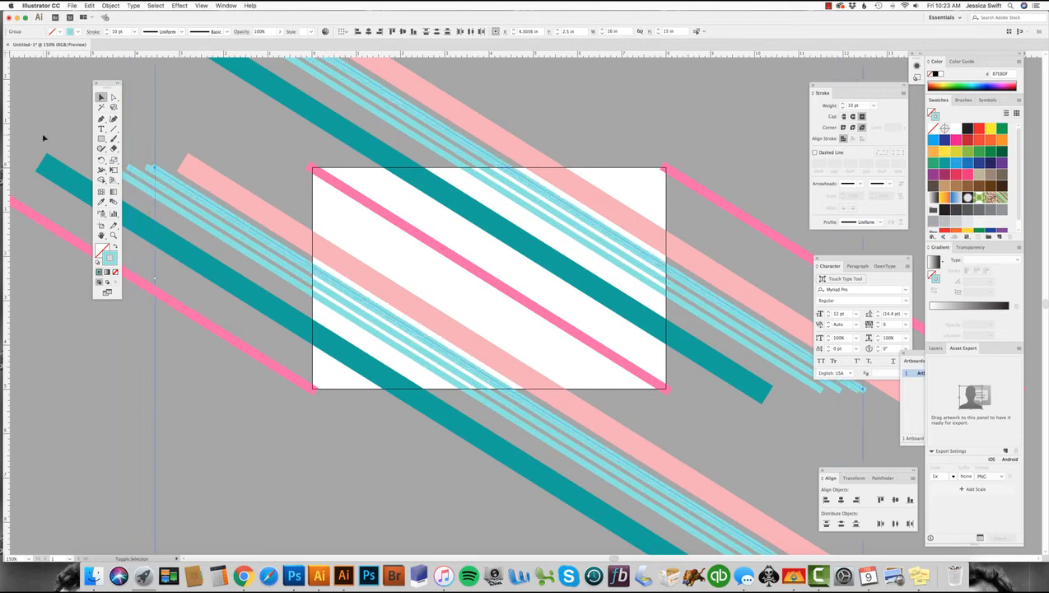
key("shift+Right")
key("shift+Right")
key("shift+Right")
key("shift+Right")
key("shift+Right")
key("shift+Right")
key("shift+Right")
key("shift+Right")
key("shift+Right")
key("shift+Right")
key("shift+Right")
key("shift+Right")
key("shift+Right")
key("shift+Right")
key("shift+Right")
key("shift+Right")
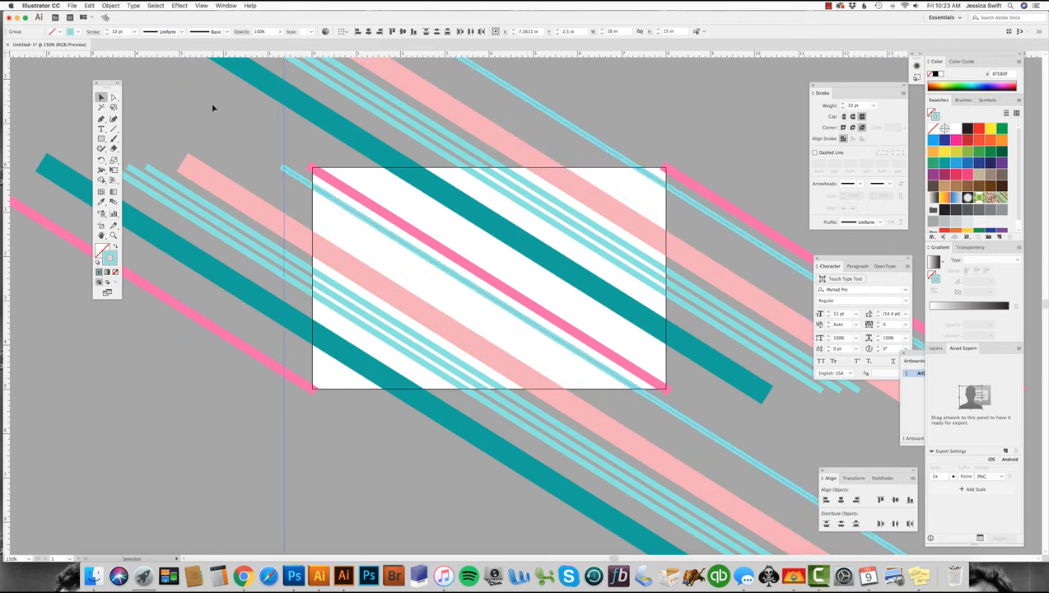
left_click(171, 138)
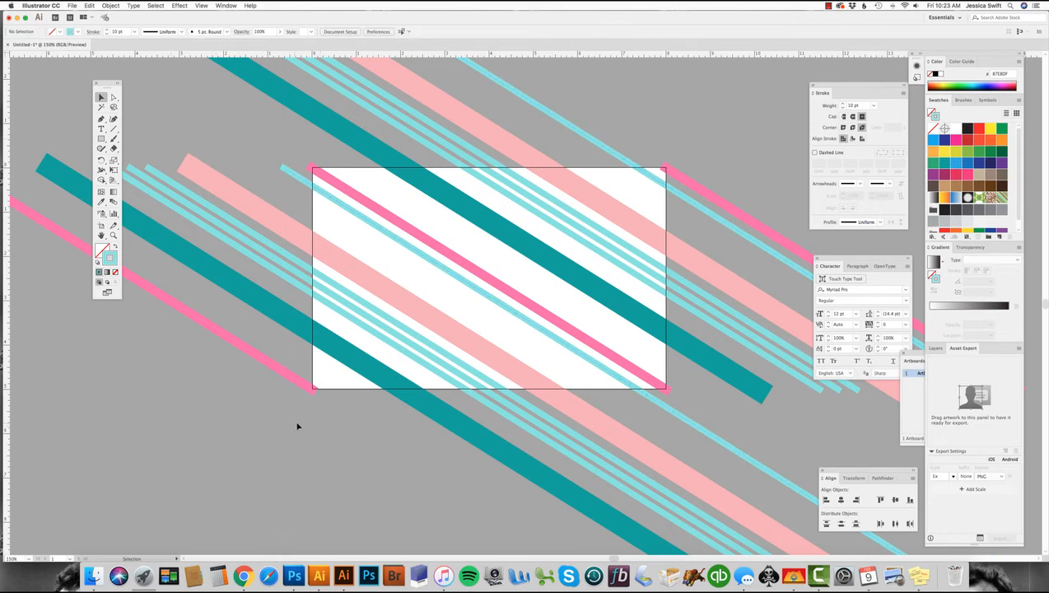
- Copy the pink line across the artboard's diagonal with a move of 0 in horizontally and -5 in vertically
left_click(701, 194)
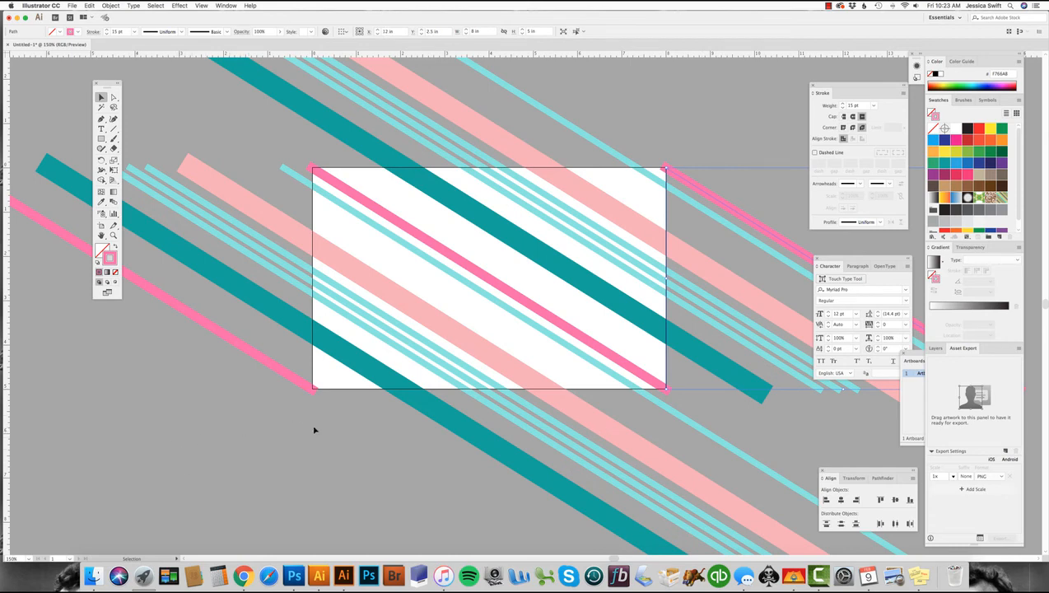
left_click(613, 358)
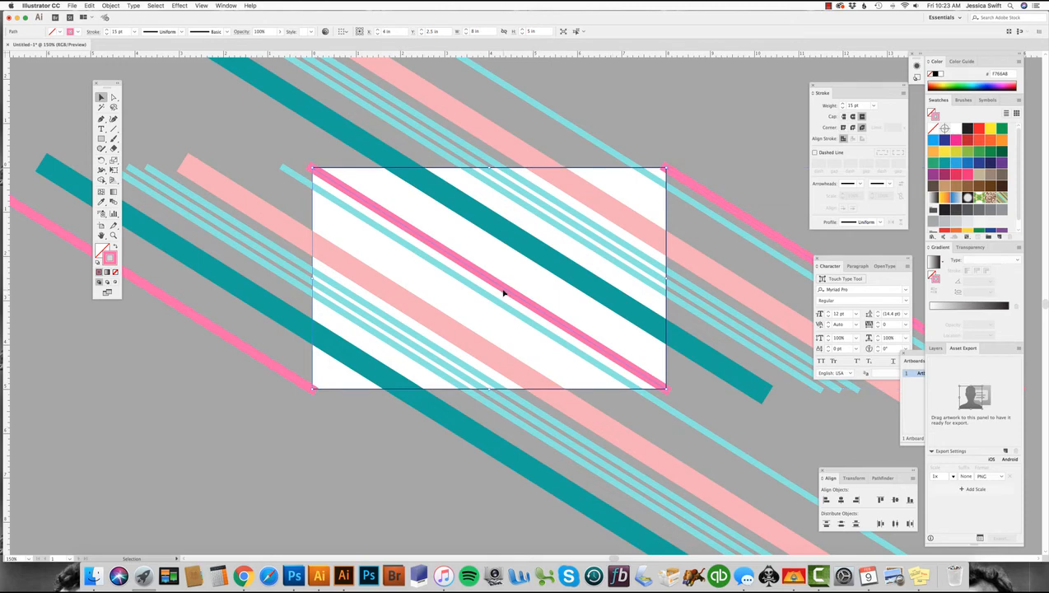
key("a")
double_click(101, 98)
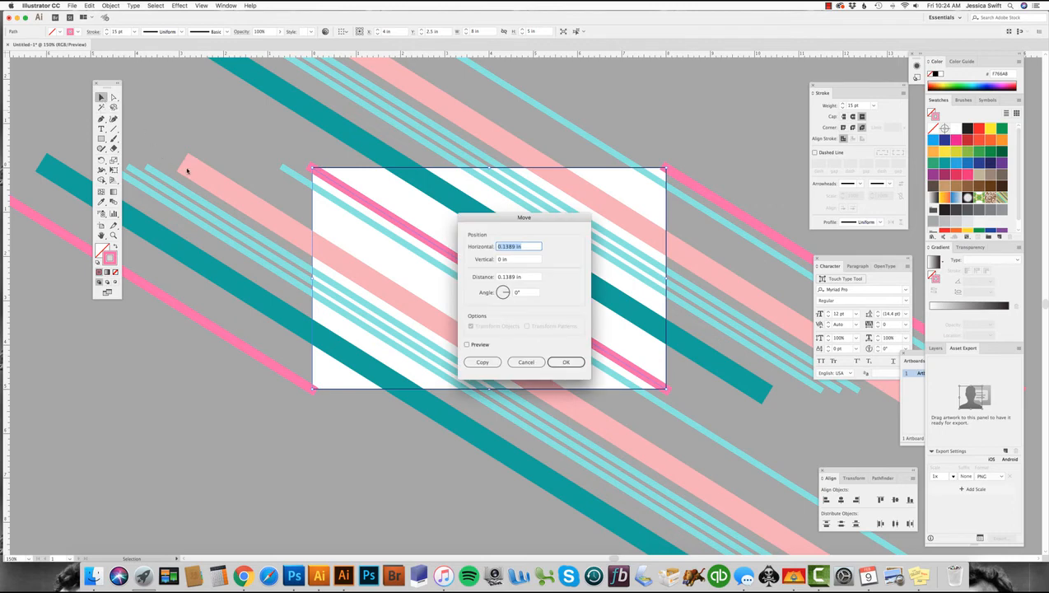
type("0")
key("Tab")
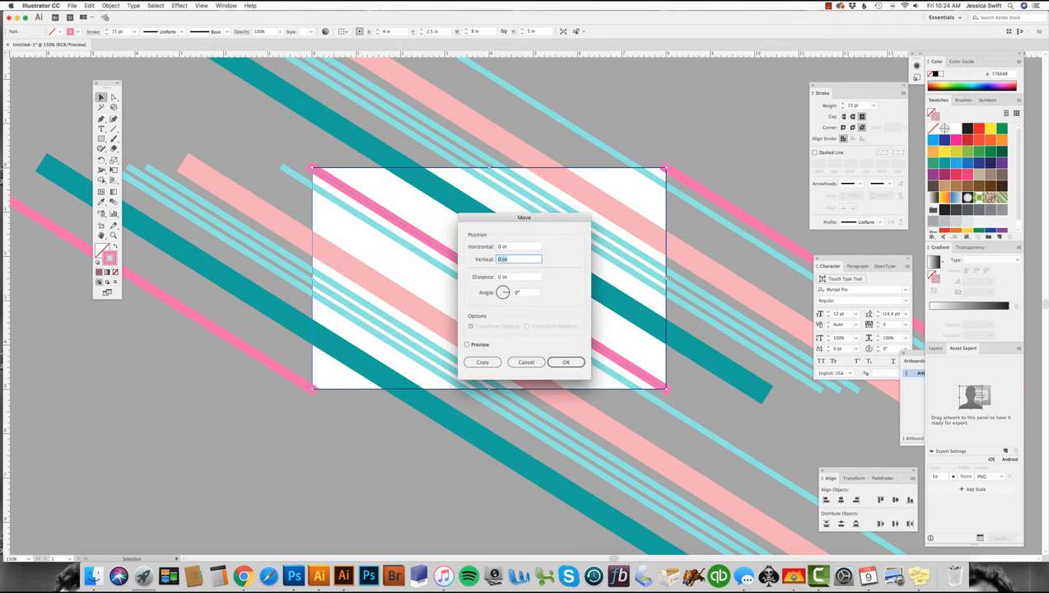
type("-5")
left_click(566, 362)
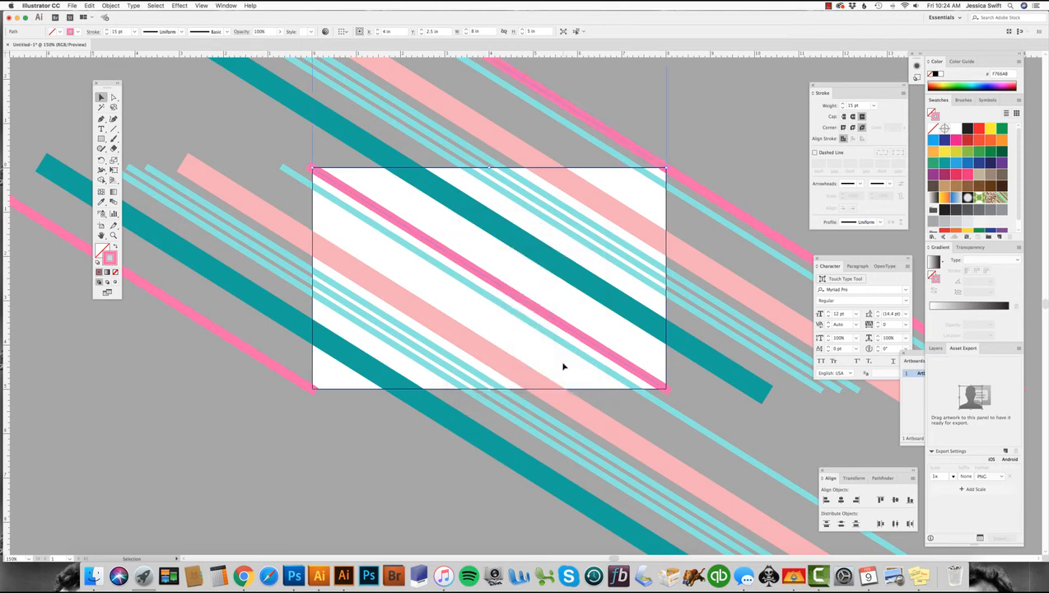
- Group the two end-to-end pink lines that meet at the artboard's upper-right corner
left_click(723, 153)
left_click(702, 191)
left_click(623, 142)
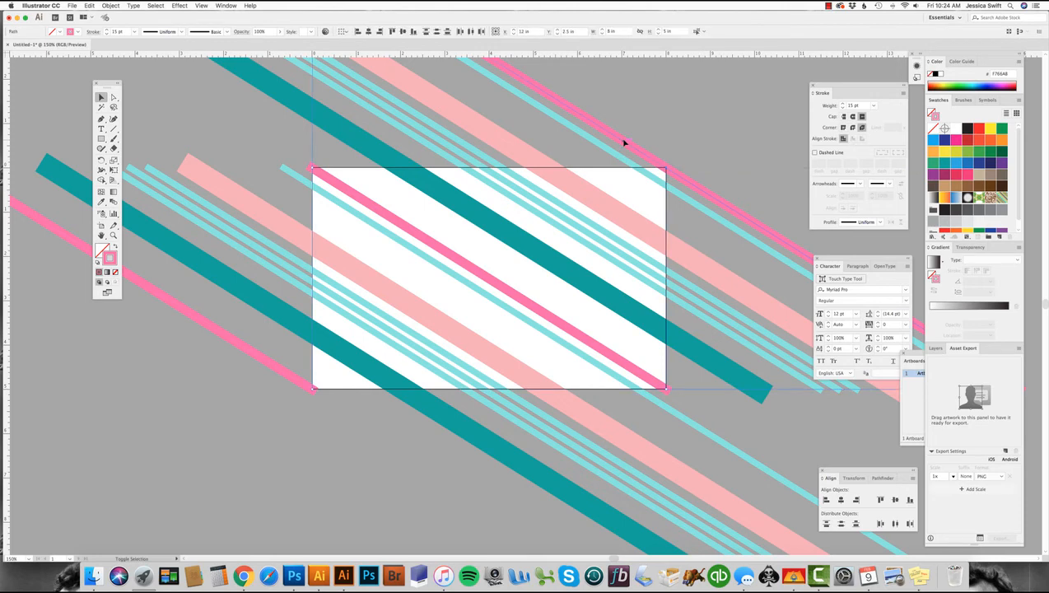
left_click(583, 213)
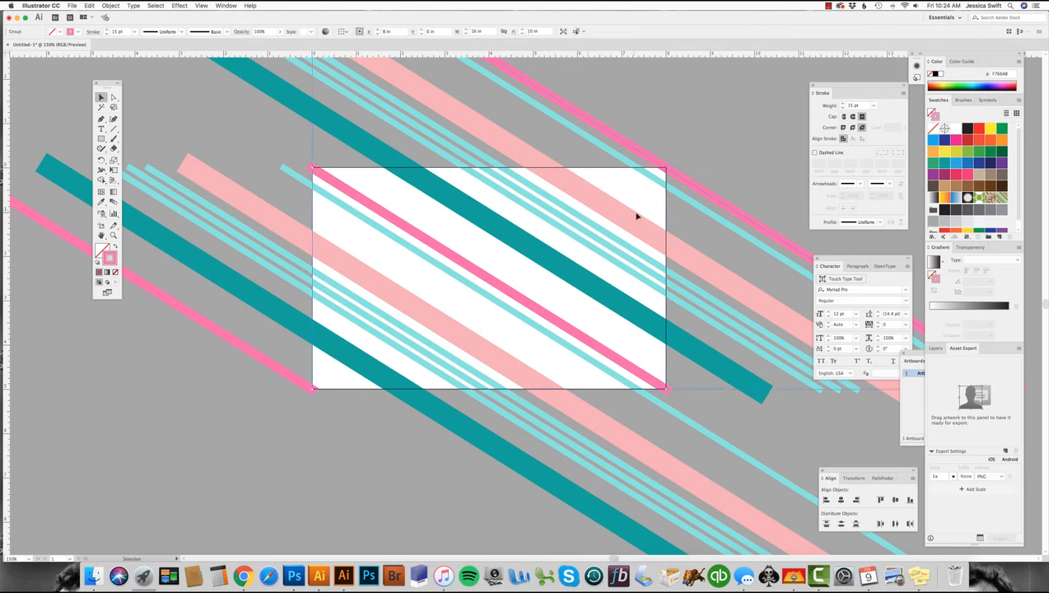
- Copy the diagonal pink line 0 in horizontally and 5 in vertically, and group the copy with the pink line ending at the artboard's lower-left corner
left_click(330, 415)
left_click(333, 181)
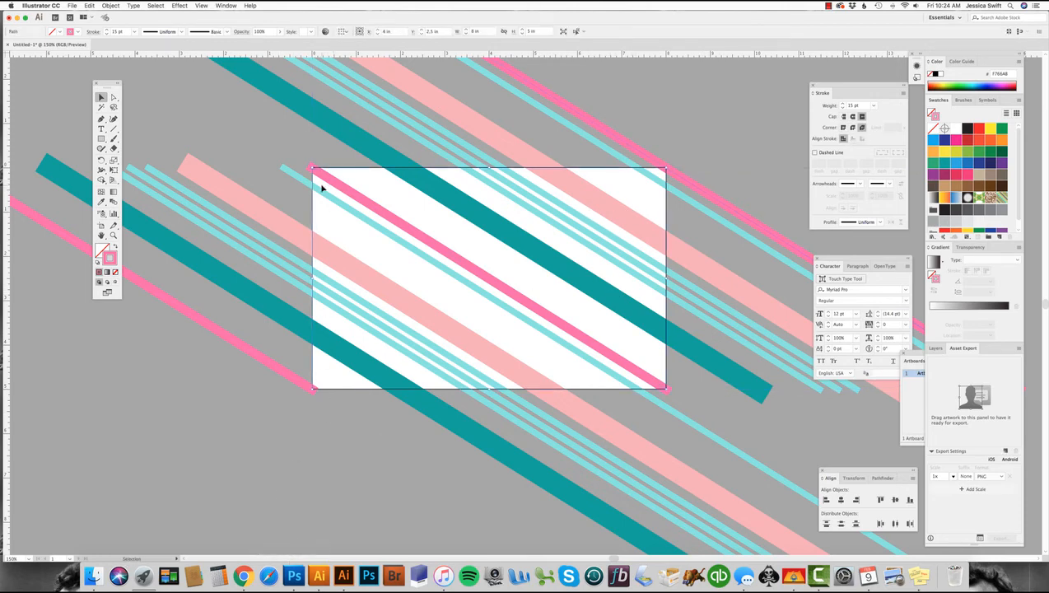
key("a")
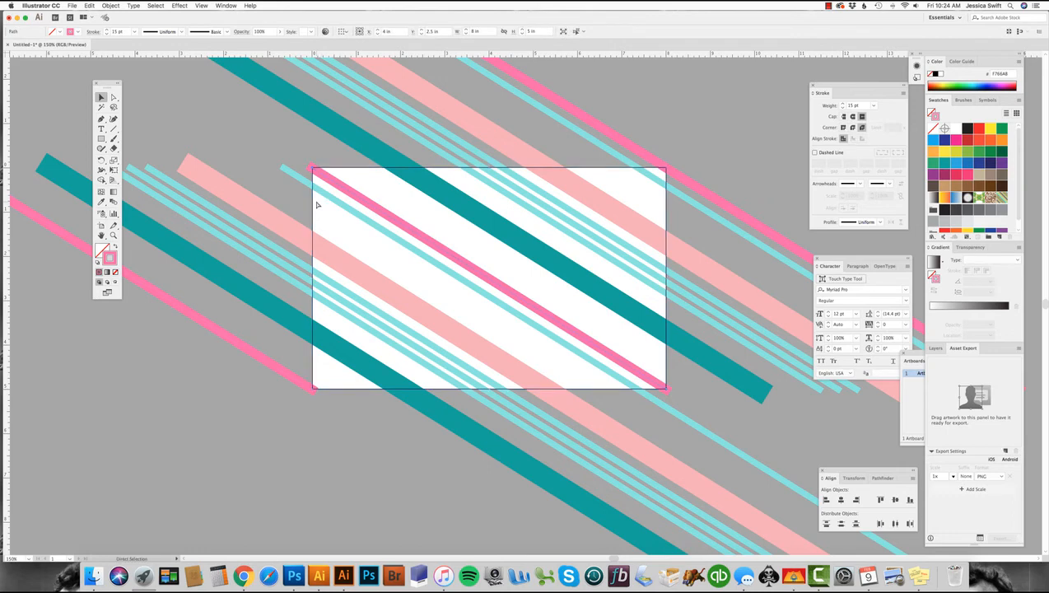
key("v")
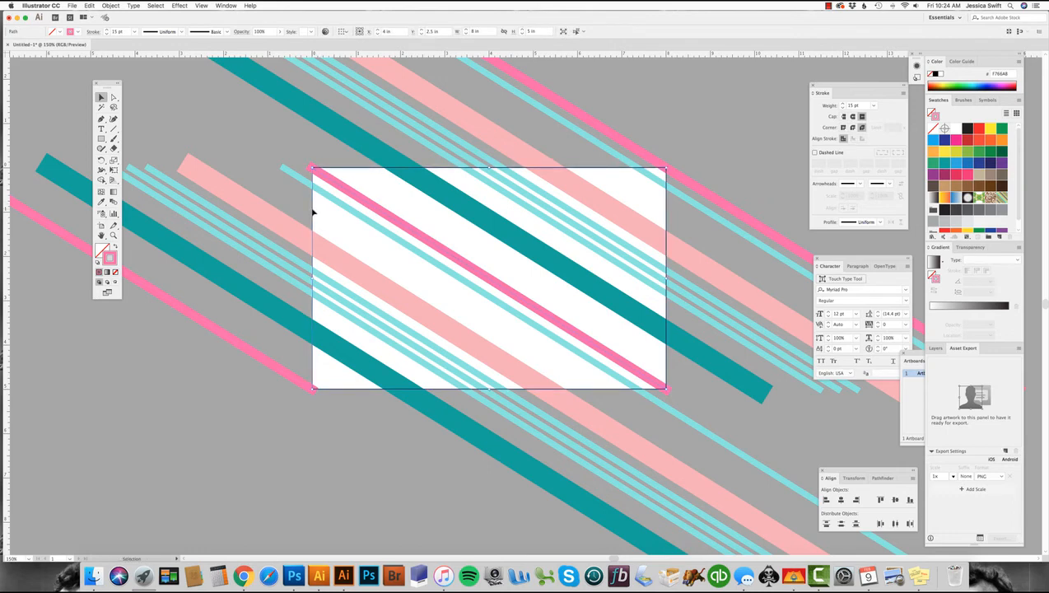
double_click(101, 97)
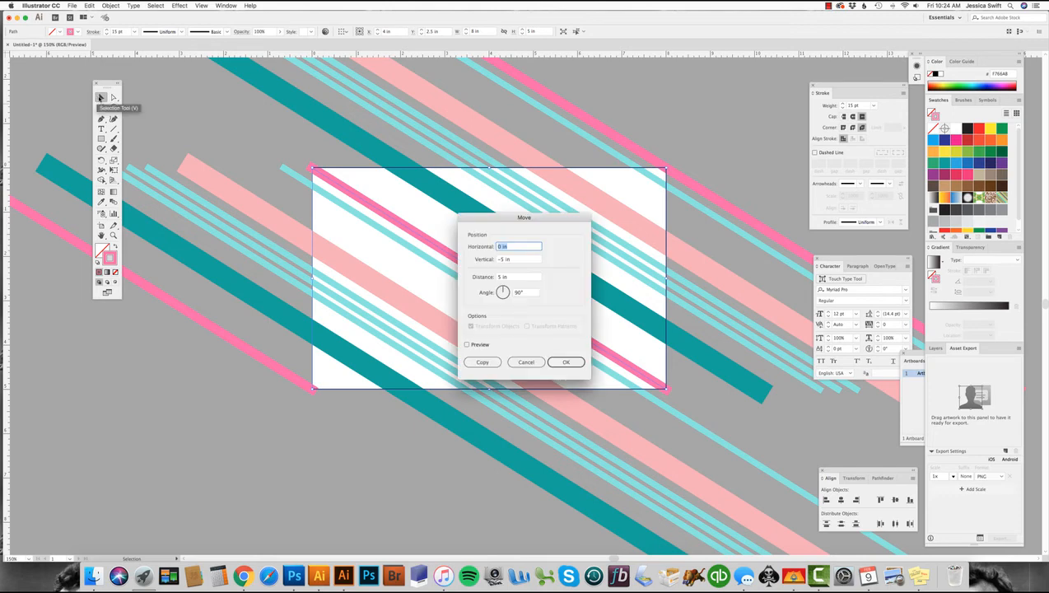
key("Tab")
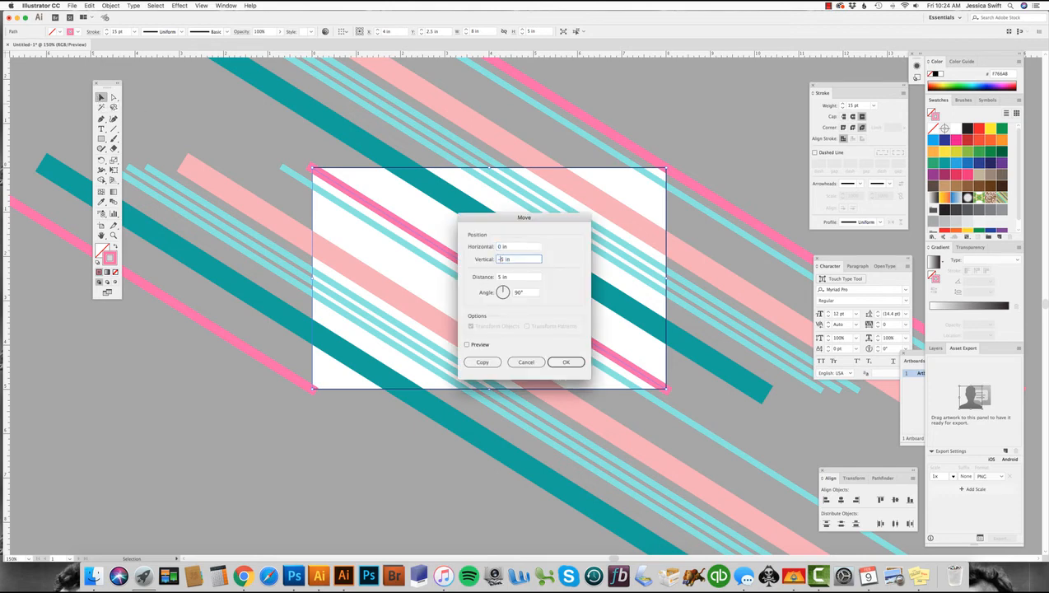
type("5")
left_click(566, 364)
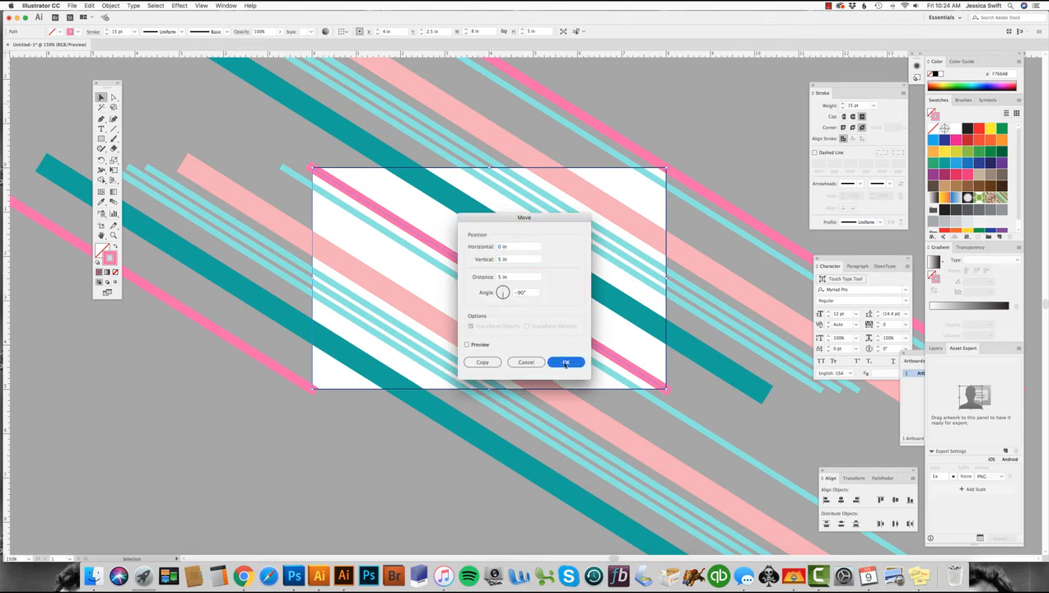
left_click(257, 376)
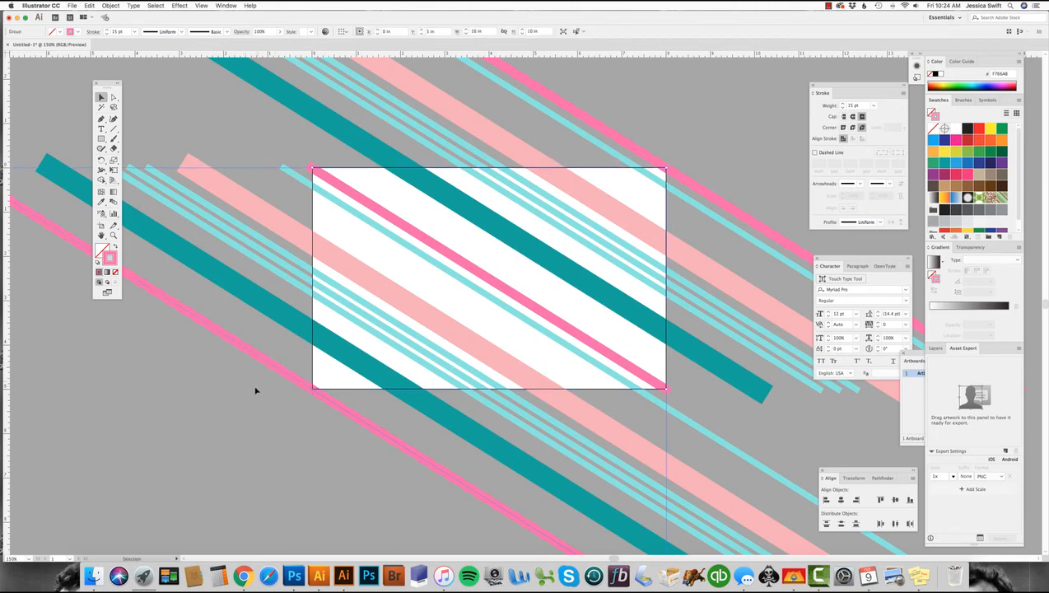
left_click(253, 408)
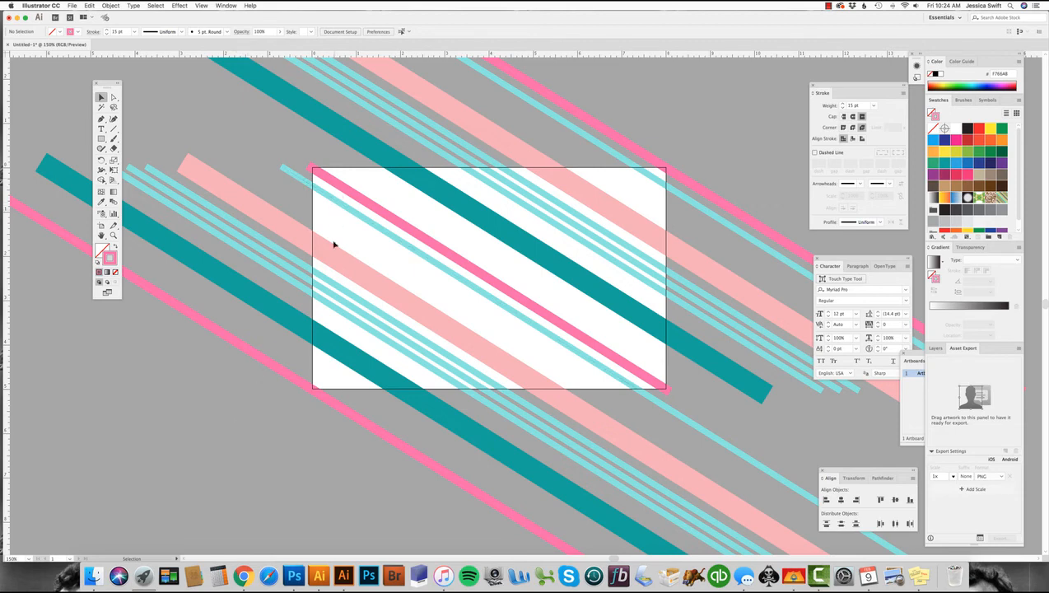
- Paste a copy of the lower-left pink line group in front and move it about 6.4 in right, just below the diagonal pink line
left_click(407, 232)
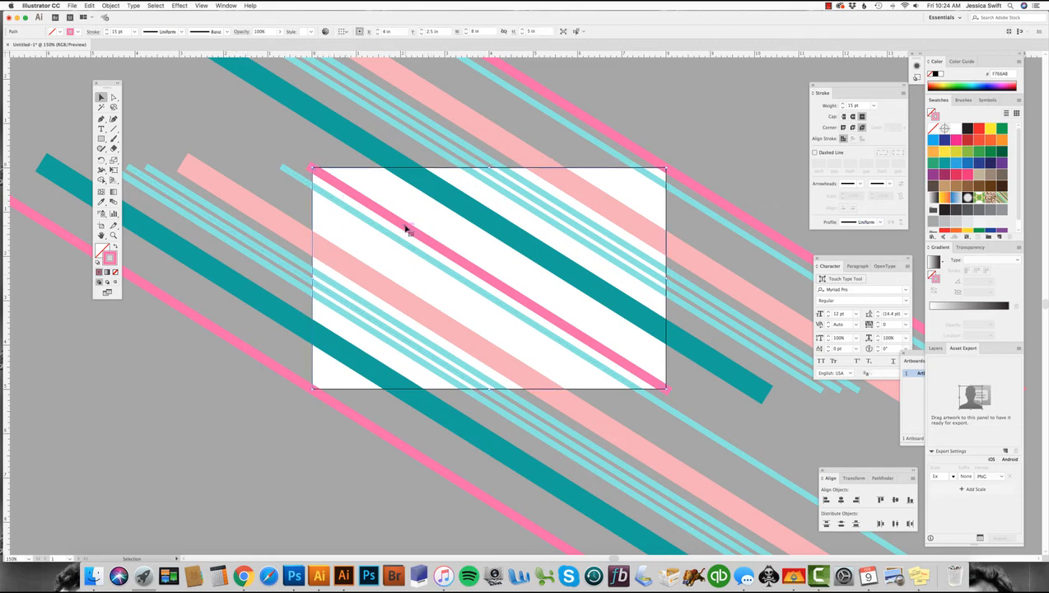
left_click(302, 387)
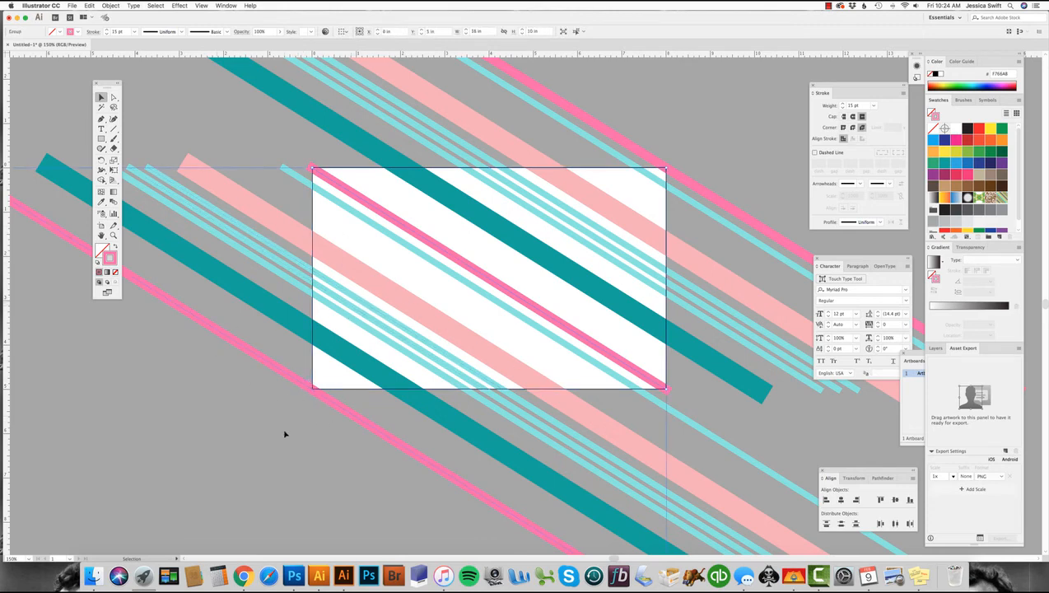
left_click(256, 434)
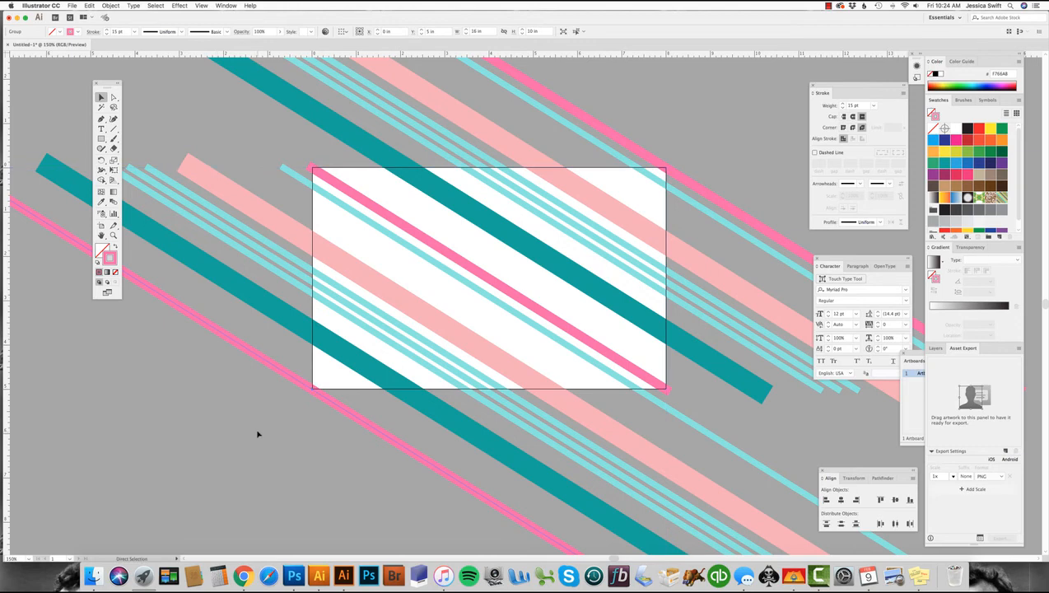
key("ctrl+z")
key("ctrl+z")
key("ctrl+z")
key("ctrl+z")
key("ctrl+z")
key("ctrl+z")
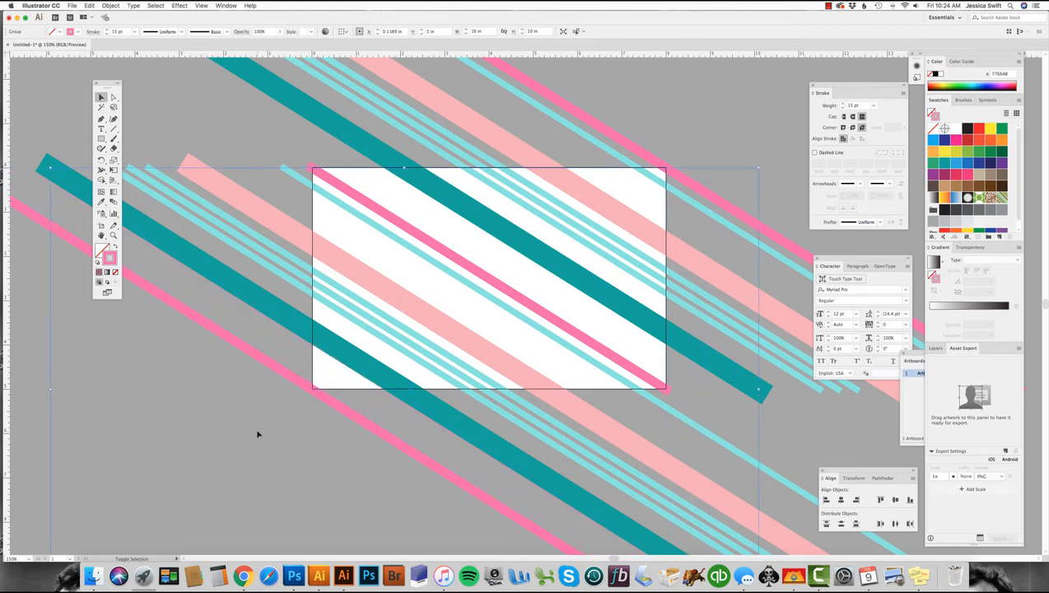
key("ctrl+z")
key("ctrl+z")
key("ctrl+z")
key("ctrl+z")
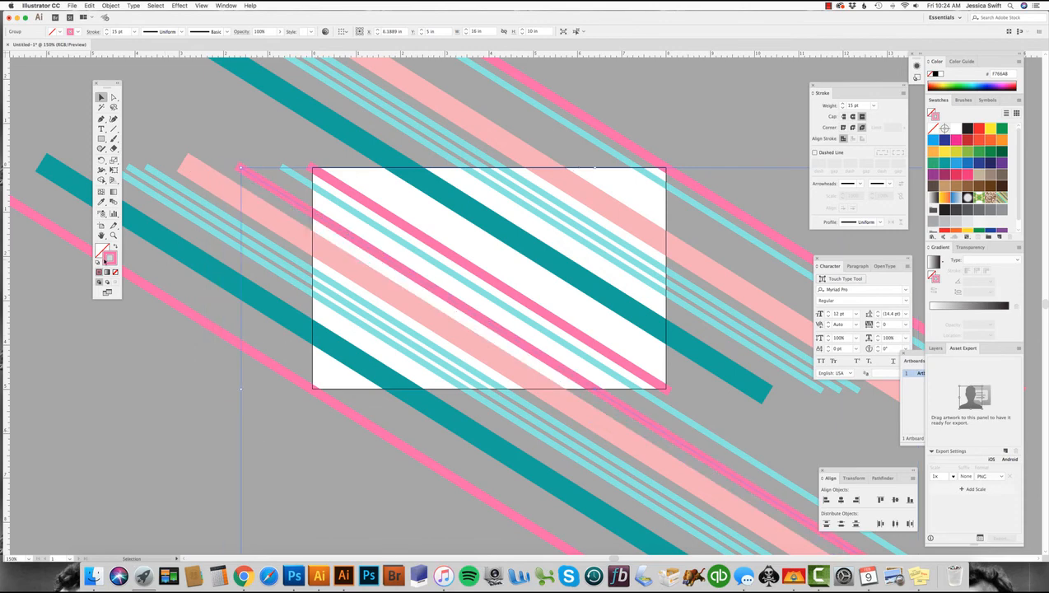
- Recolor the pasted pink stripe's stroke to dark gray 636162 and set its weight to 40 pt
double_click(108, 258)
left_click(542, 256)
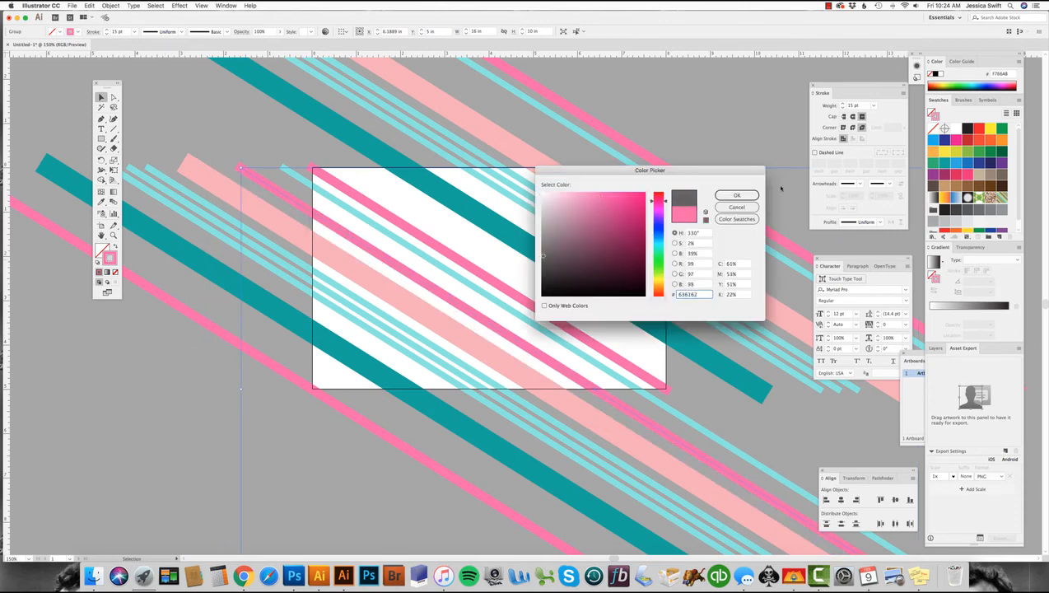
left_click(736, 195)
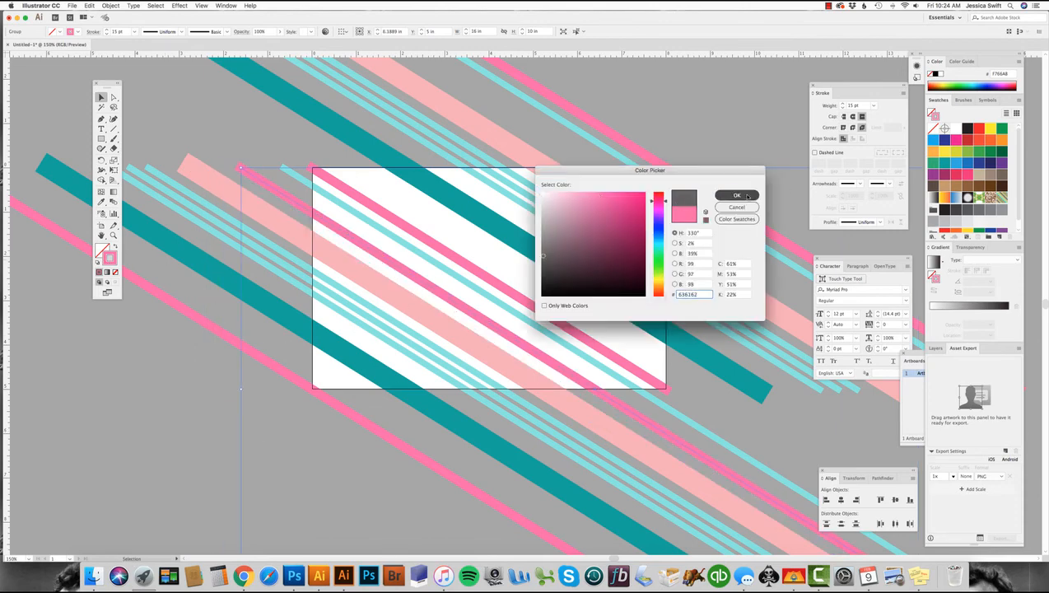
left_click(120, 33)
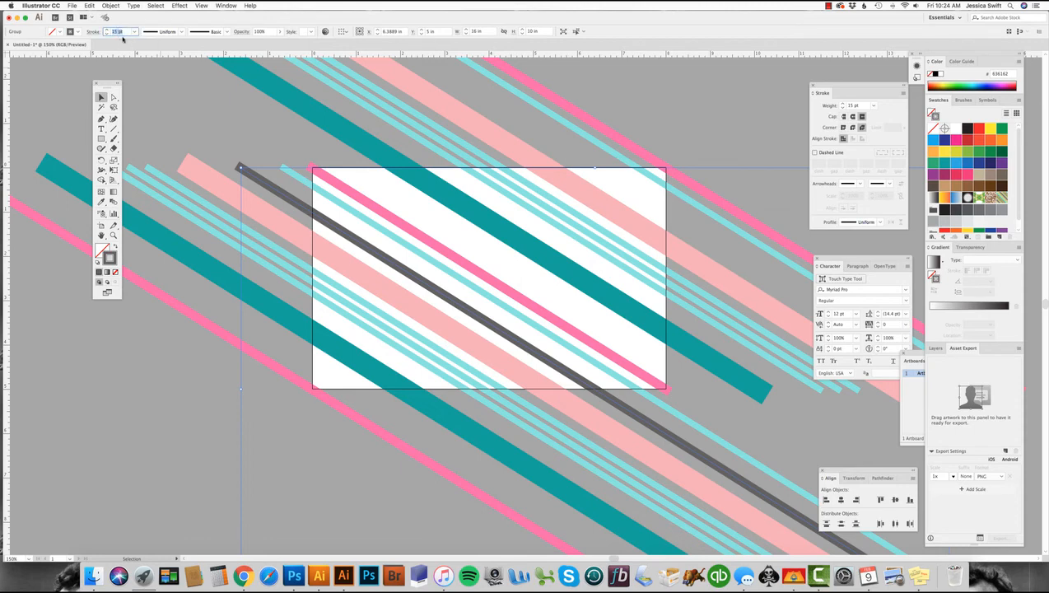
type("40")
key("Return")
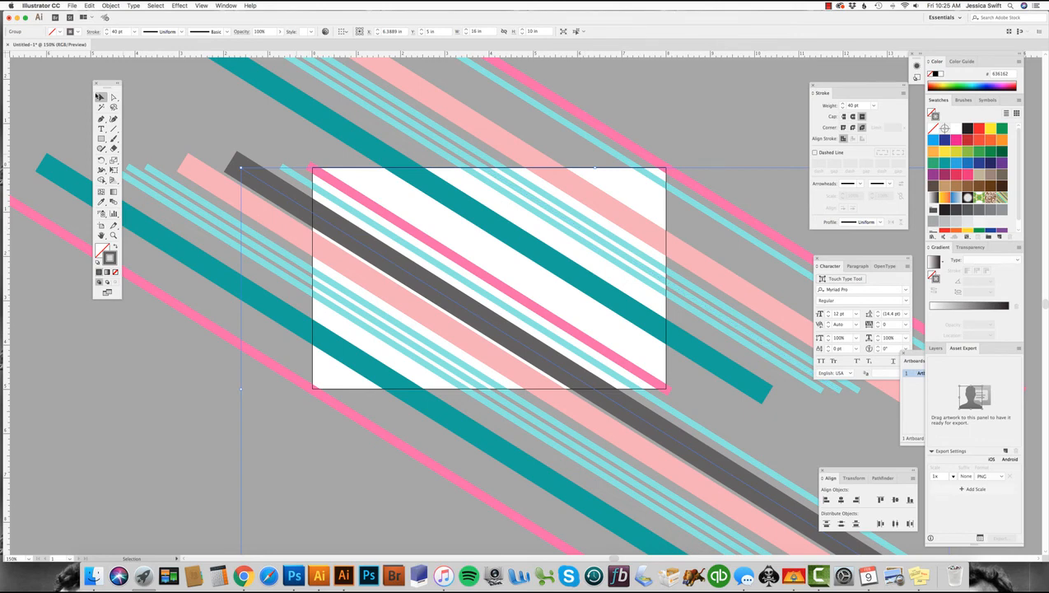
- Try moving the dark gray stripe group 8 in horizontally, and undo the move
double_click(100, 97)
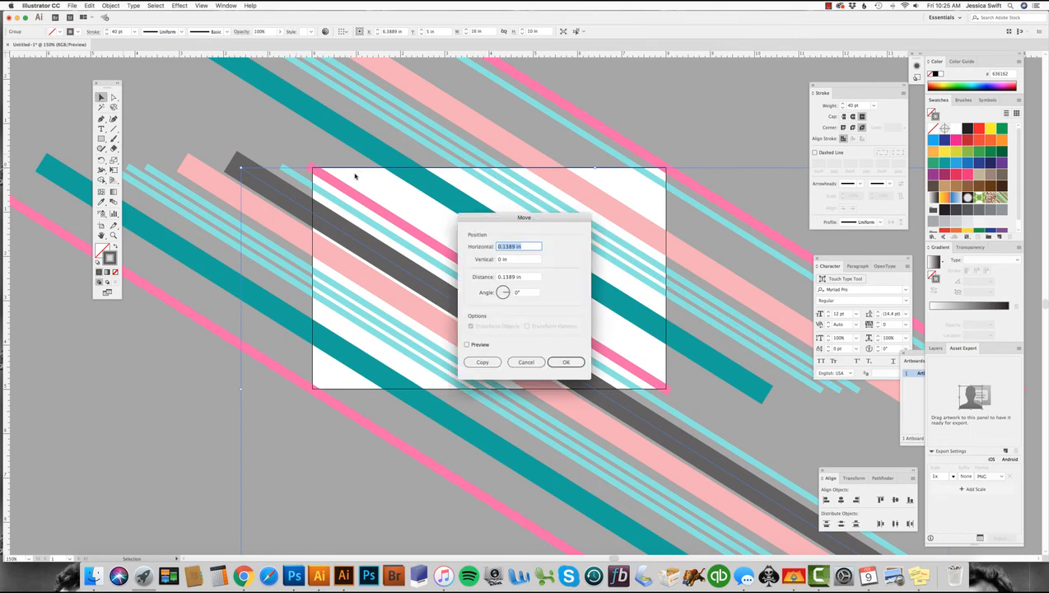
type("8")
key("Tab")
left_click(570, 364)
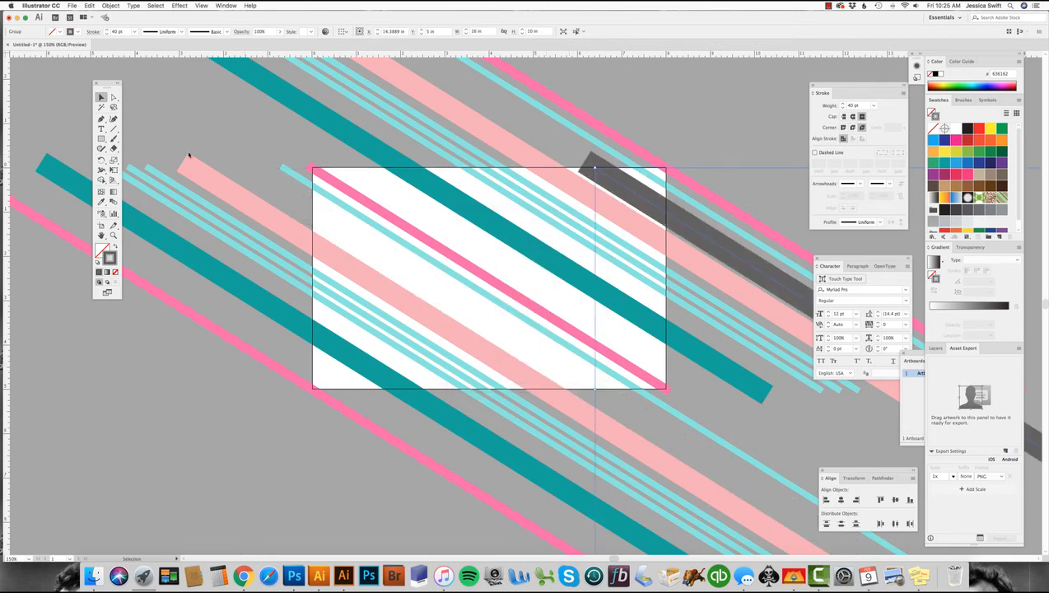
key("a")
key("ctrl+z")
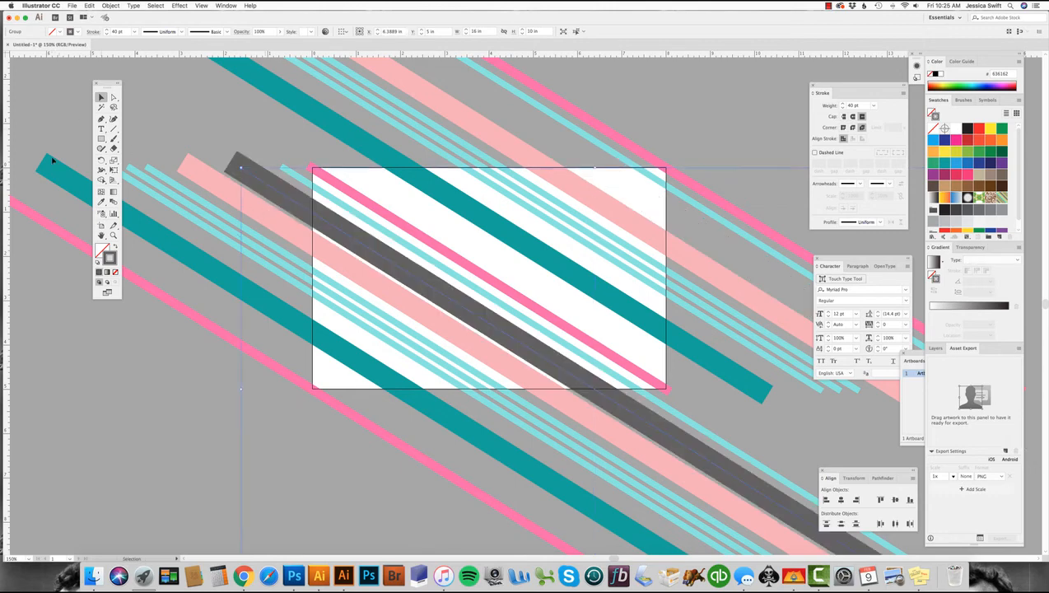
- Copy the dark gray stripe group with a move of 8 in horizontally and 0 in vertically
double_click(101, 98)
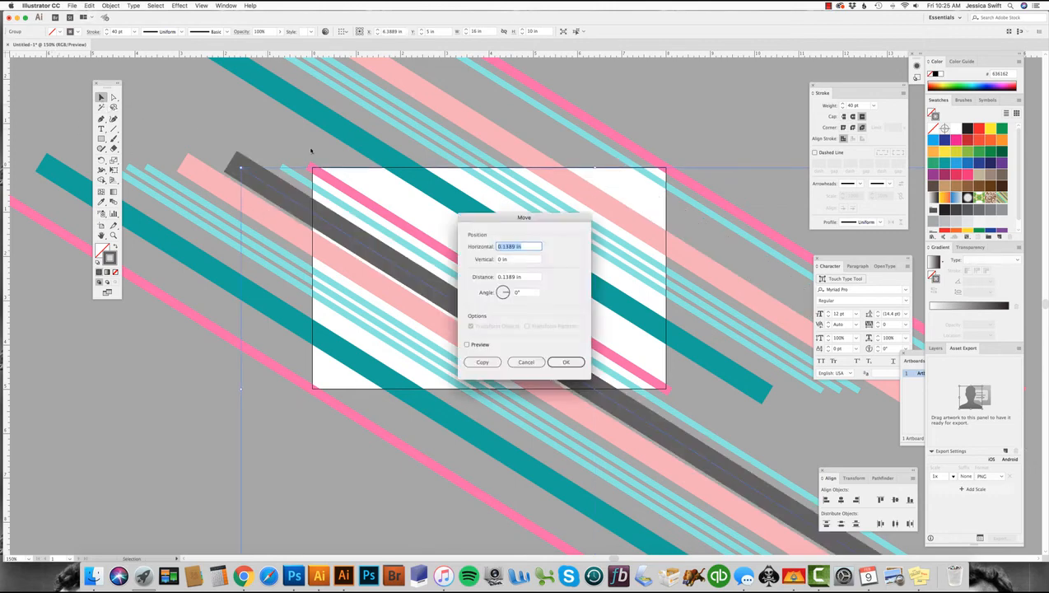
type("8")
left_click(482, 363)
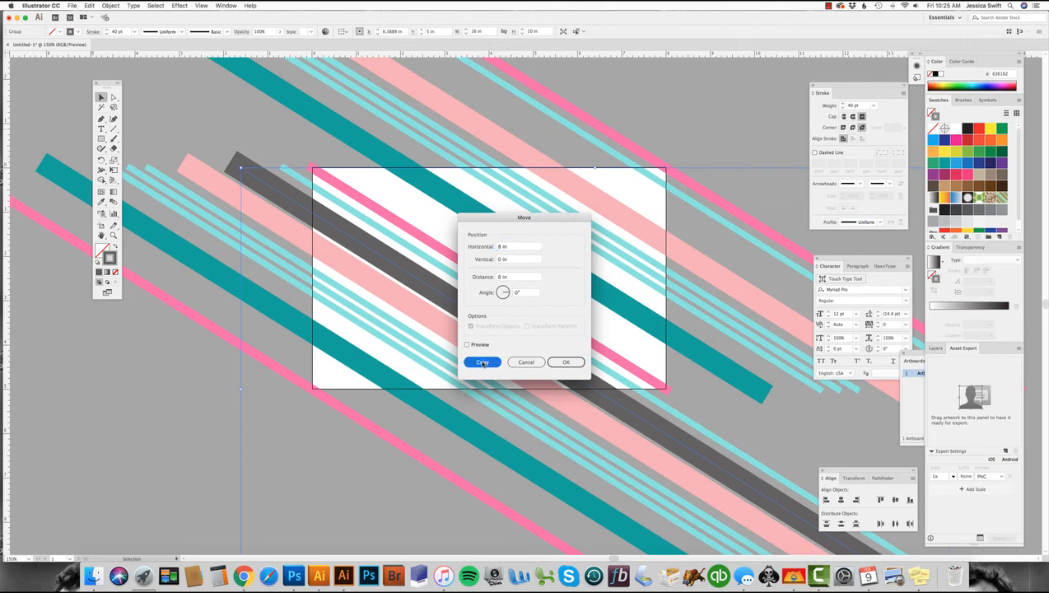
left_click(273, 449)
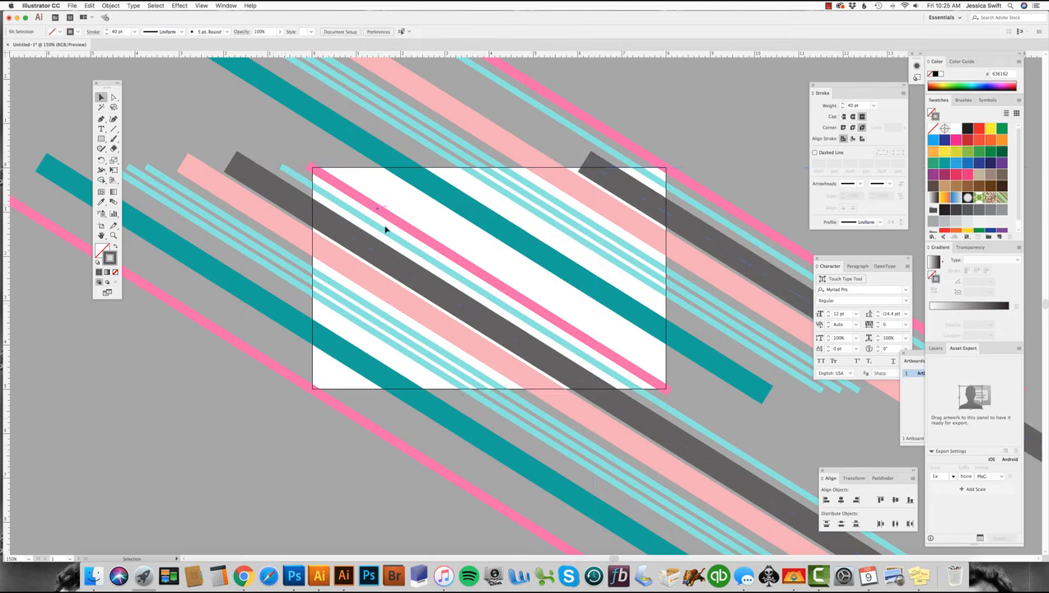
- Copy the original dark gray stripe group with a move of 0 in horizontally and -5 in vertically
left_click(605, 173)
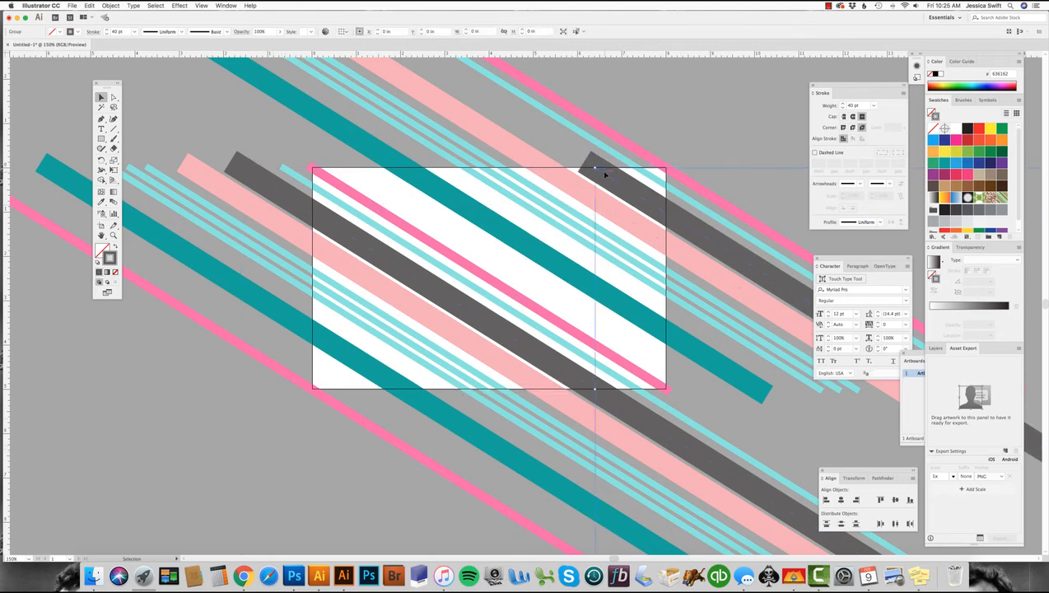
left_click(509, 339)
left_click(510, 339)
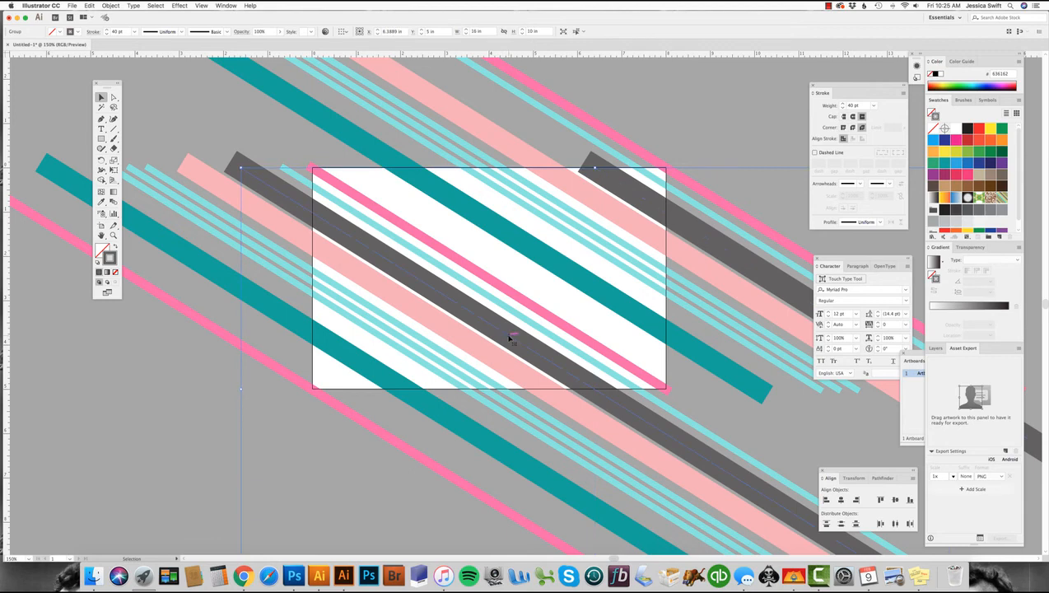
double_click(102, 98)
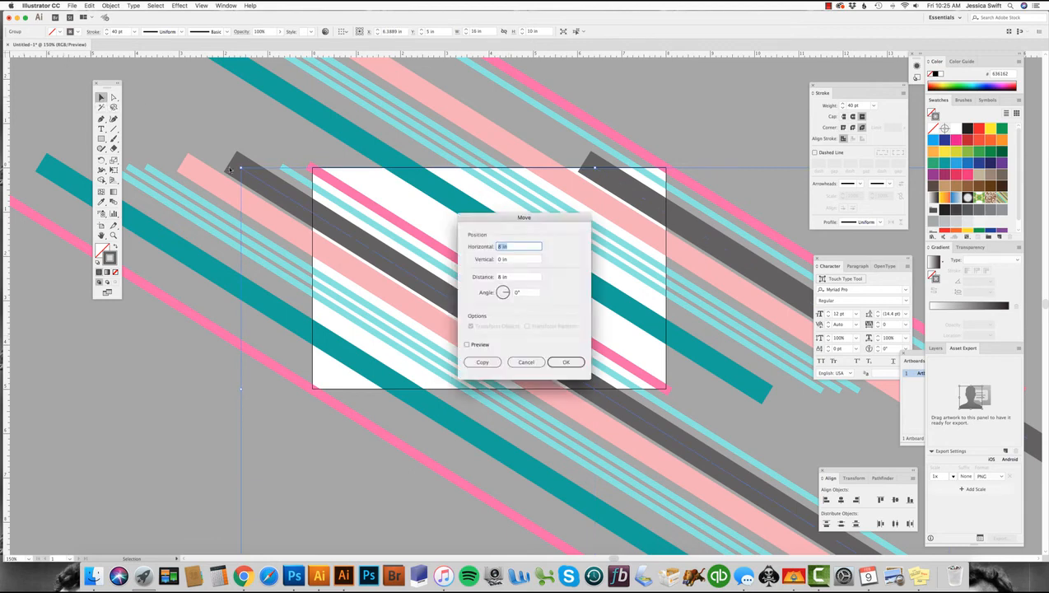
type("0")
key("Tab")
type("-")
left_click(482, 363)
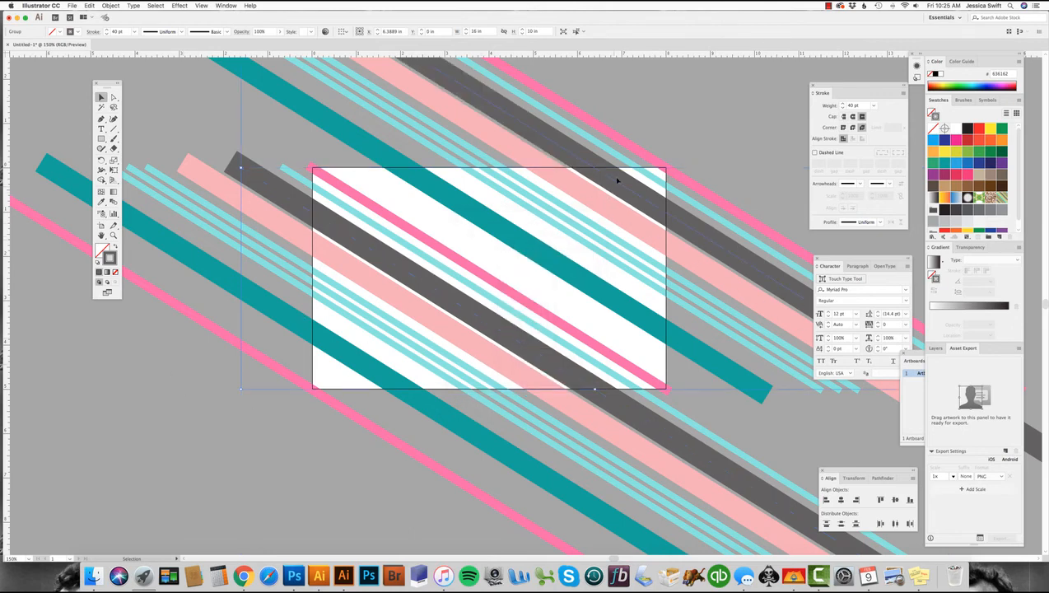
- Group the two overlapping dark gray stripes that cross the artboard's upper-right corner
left_click(696, 99)
left_click(745, 232)
left_click_drag(728, 270, 711, 266)
scroll(711, 267, "right", 6)
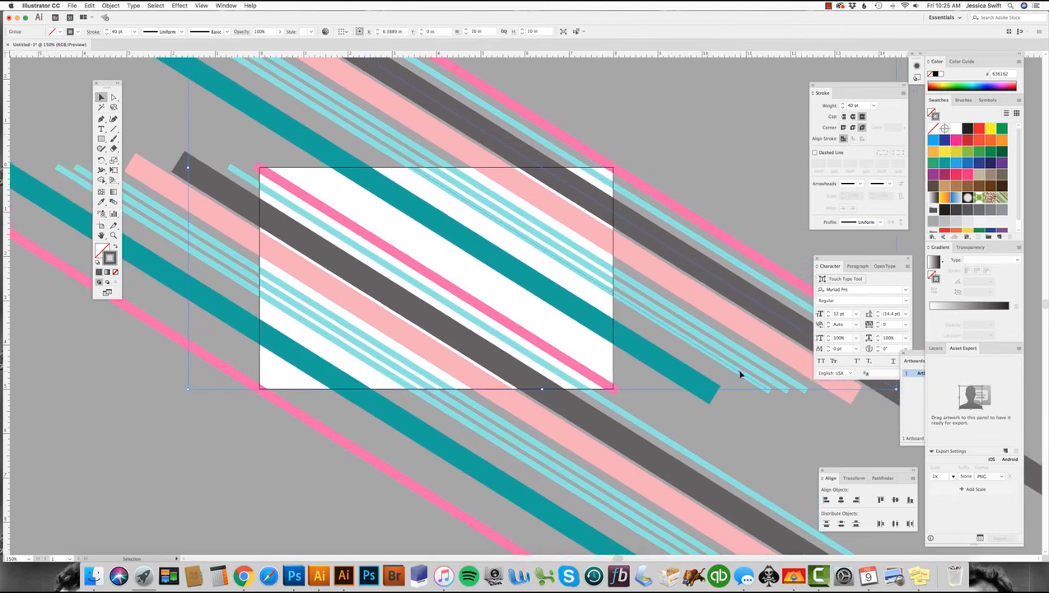
scroll(836, 409, "right", 2)
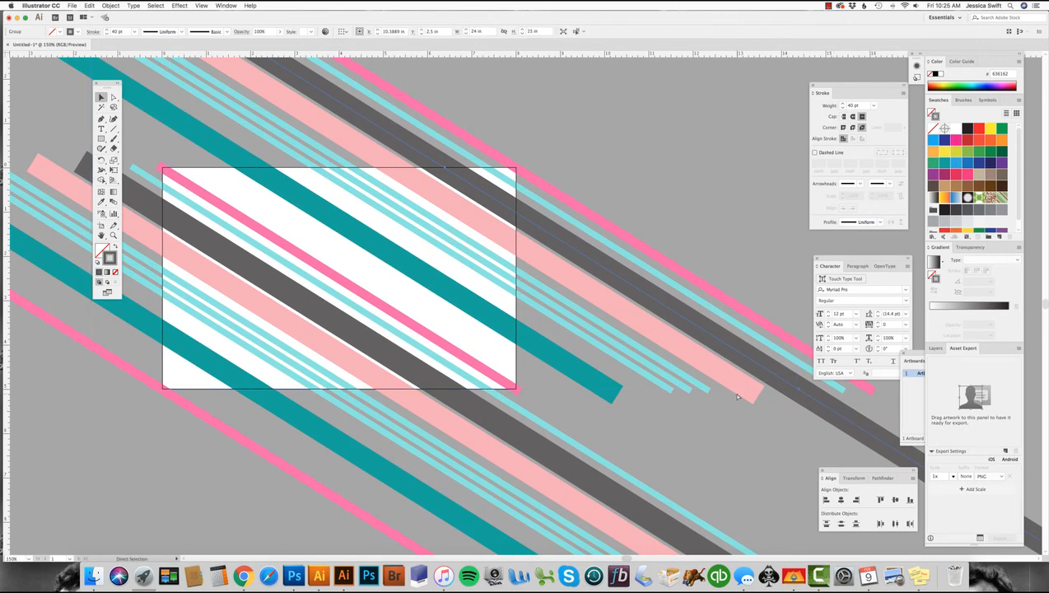
key("super+minus")
left_click(445, 350)
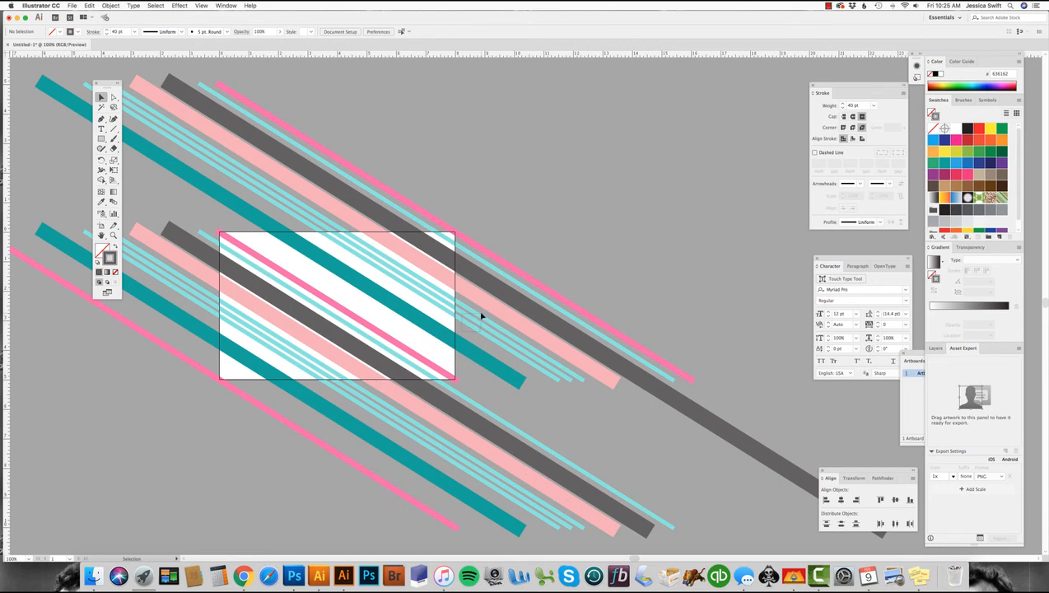
- Paste a copy of both multi-line aqua groups in front and move it about 3.1 in left, just below the teal stripes
left_click(478, 320)
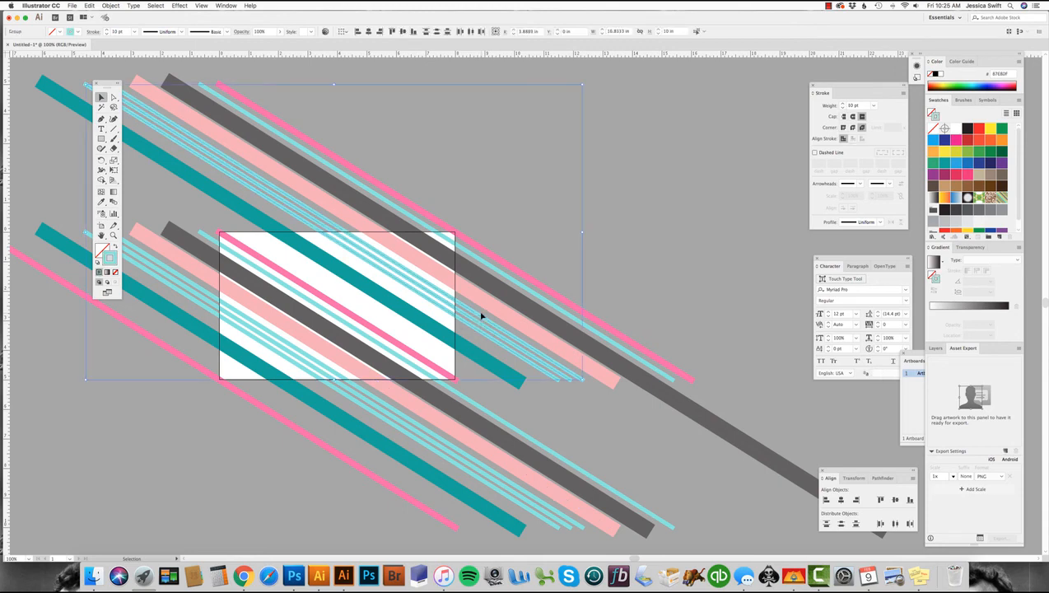
left_click(367, 394, "shift")
left_click(384, 467)
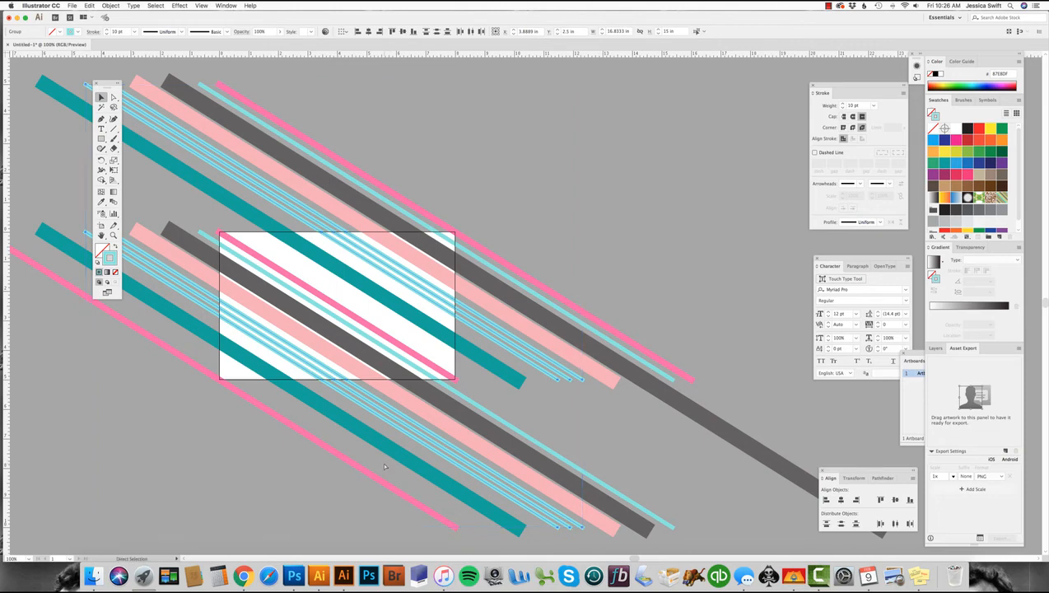
key("super+c")
key("super+f")
key("shift+Left")
key("shift+Left")
key("shift+Left")
key("shift+Left")
key("shift+Left")
key("shift+Left")
key("shift+Left")
key("shift+Left")
key("shift+Left")
key("shift+Left")
key("shift+Left")
key("shift+Left")
key("shift+Left")
key("shift+Left")
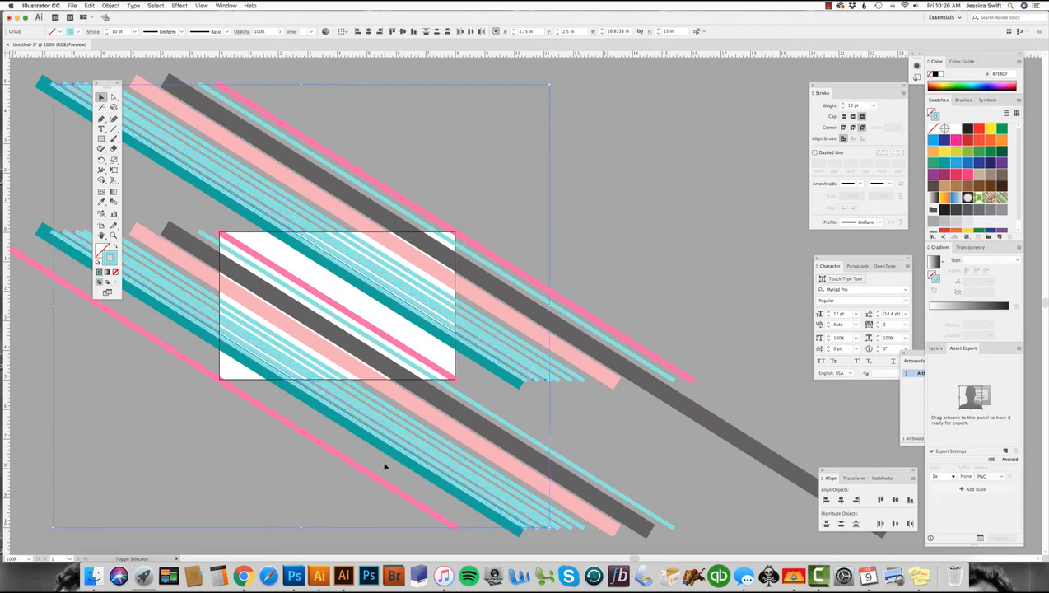
key("shift+Left")
key("shift+Left")
key("shift+Left")
key("shift+Left")
key("shift+Left")
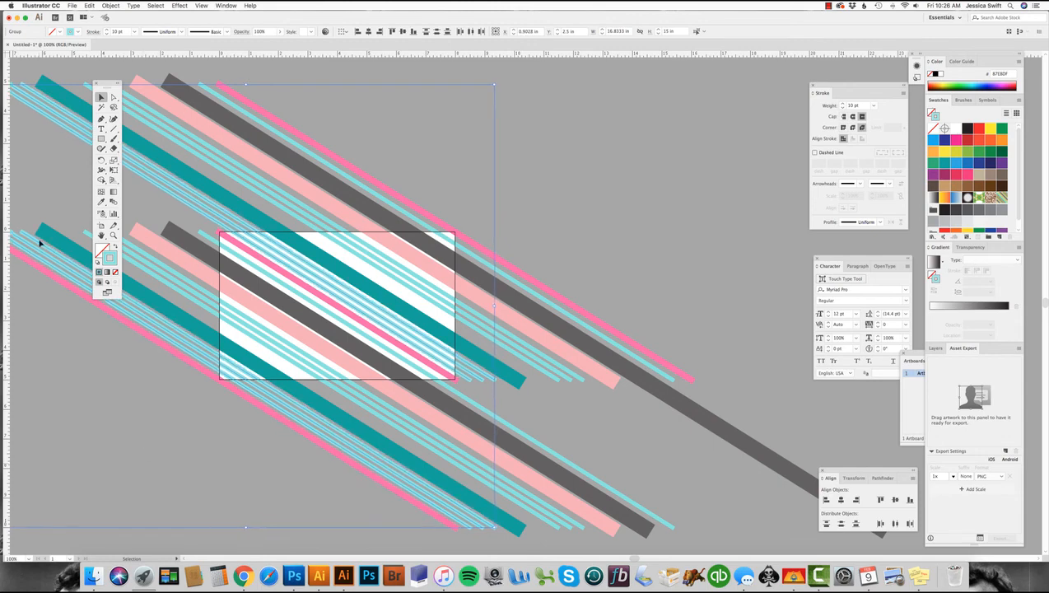
- Recolor the copied thin lines' stroke to pale mint C4F2DD
double_click(110, 259)
left_click(556, 206)
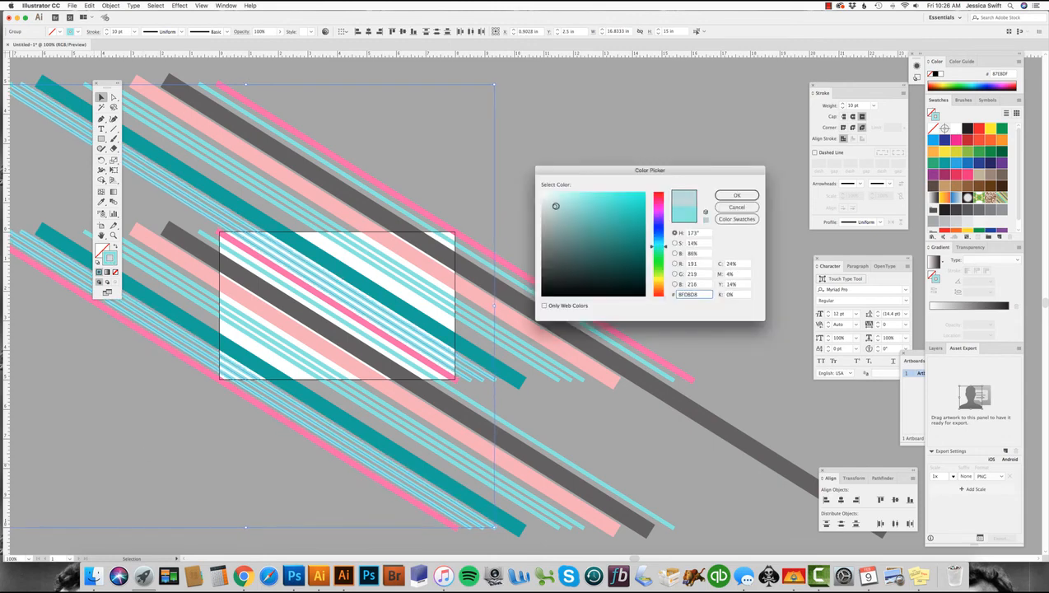
left_click(658, 253)
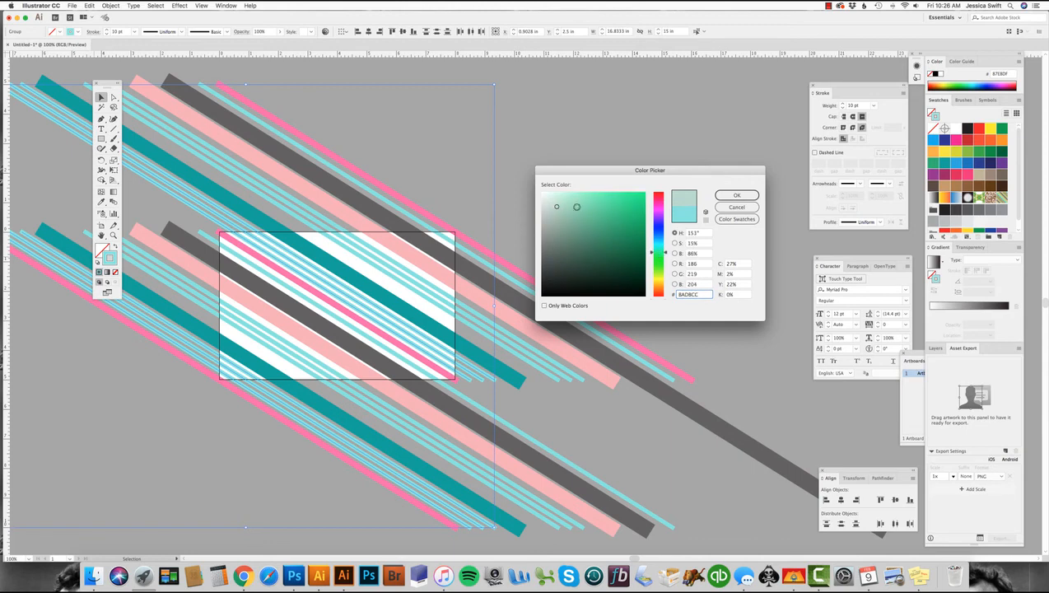
left_click_drag(570, 206, 561, 197)
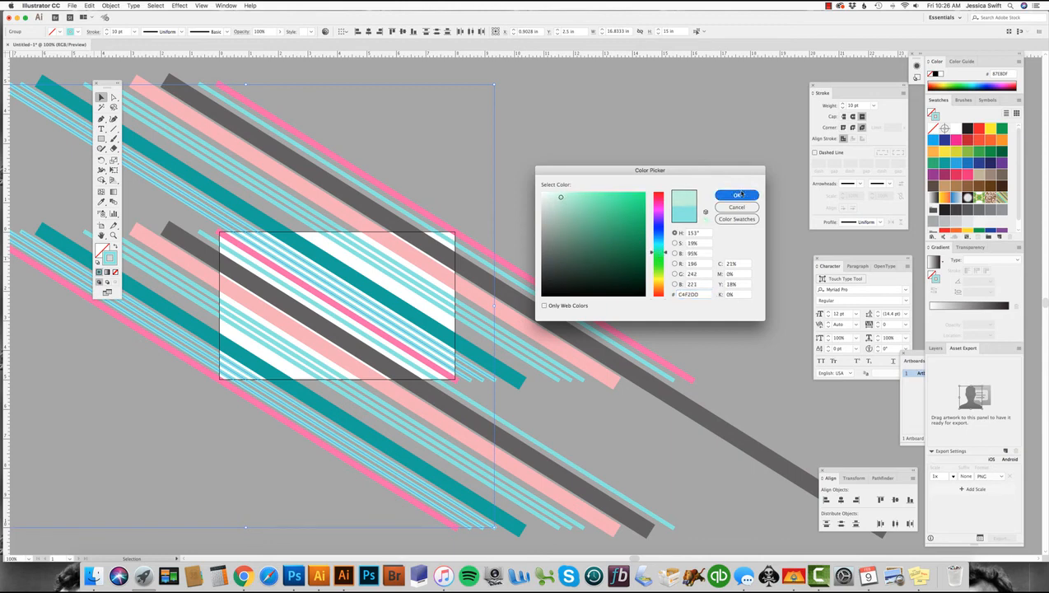
left_click(746, 194)
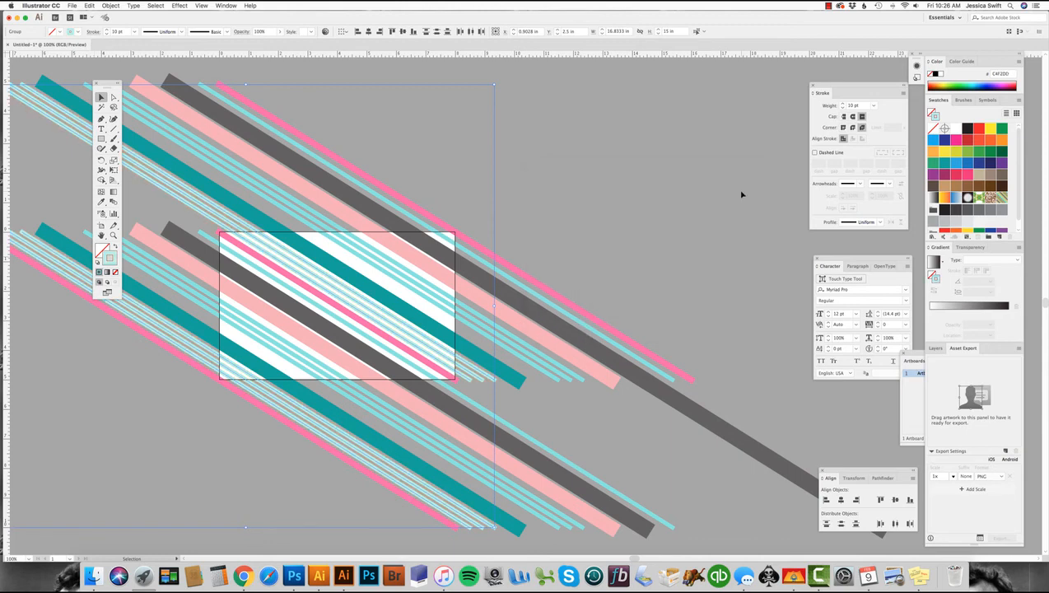
left_click(155, 461)
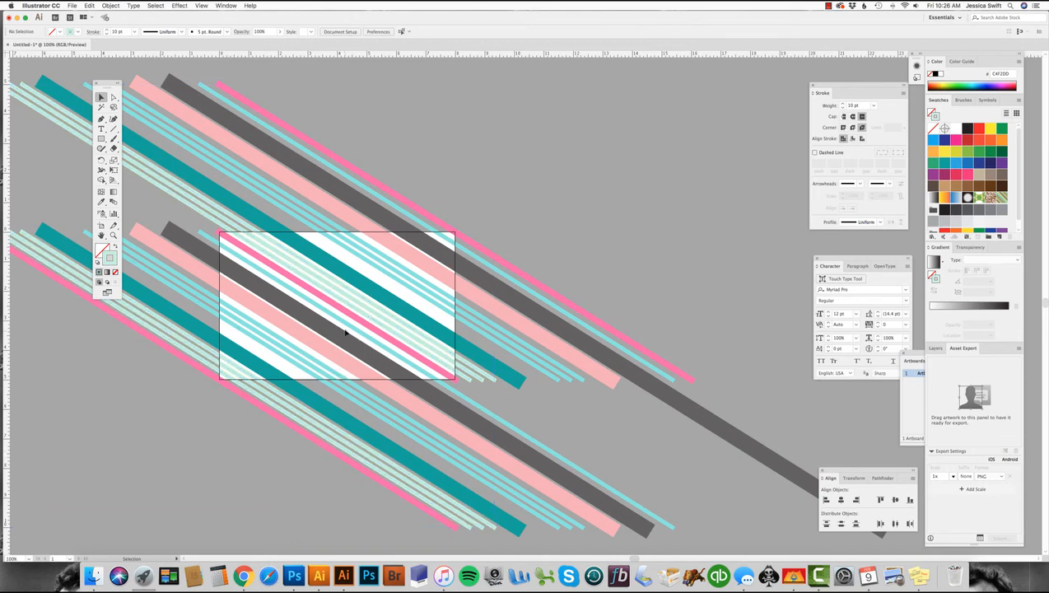
- Paste a copy of the lower-left pink stripe group in front and move it about 2.9 in right, just above the teal stripe
left_click(212, 377)
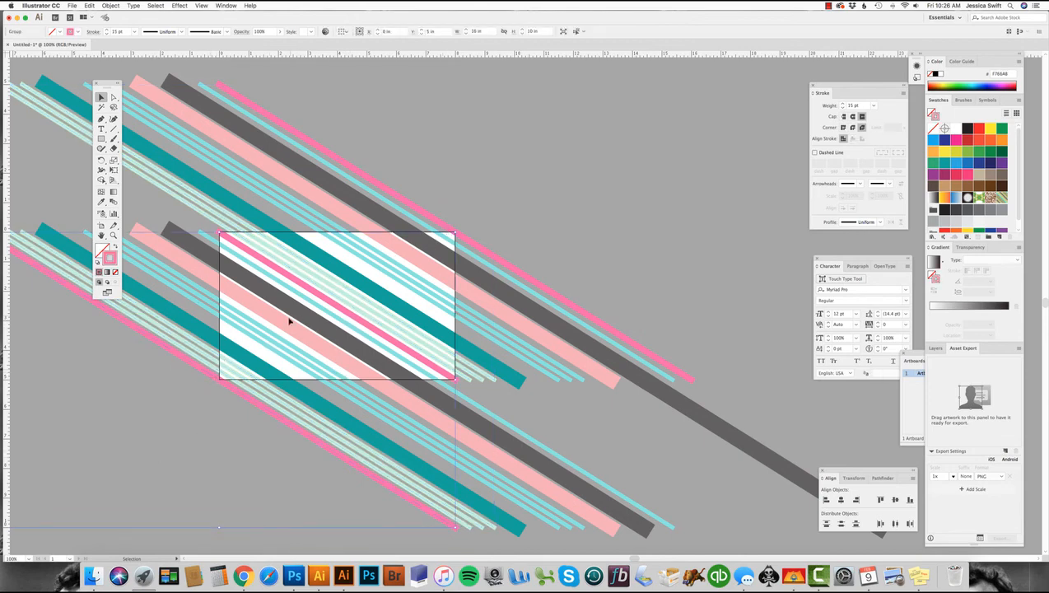
key("a")
left_click(287, 323, "shift")
key("shift+Right")
key("shift+Right")
key("shift+Right")
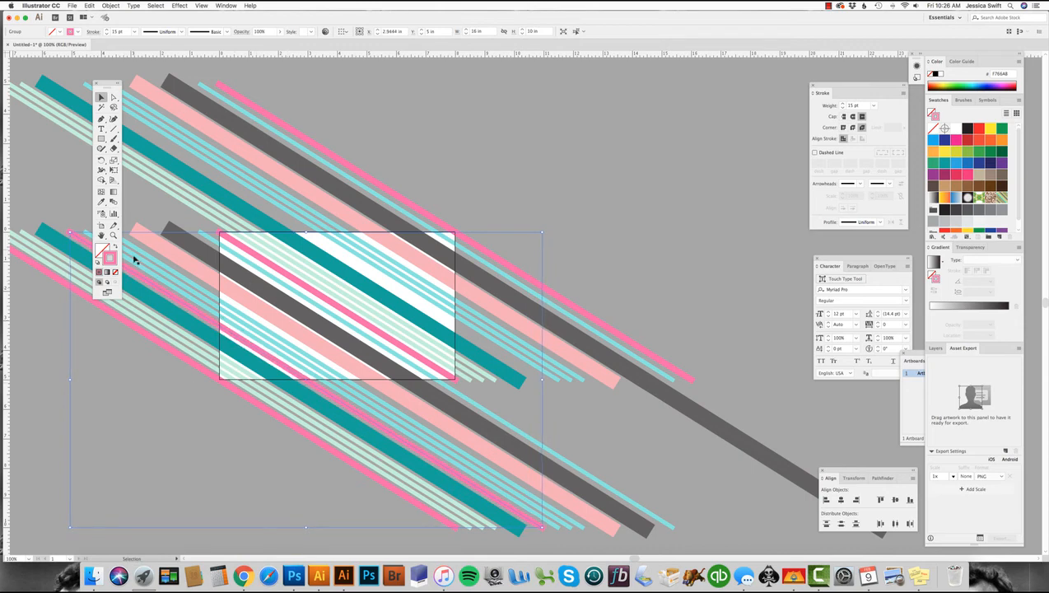
- Copy the new pink stripe group with a move of 8 in horizontally and 0 in vertically
double_click(101, 97)
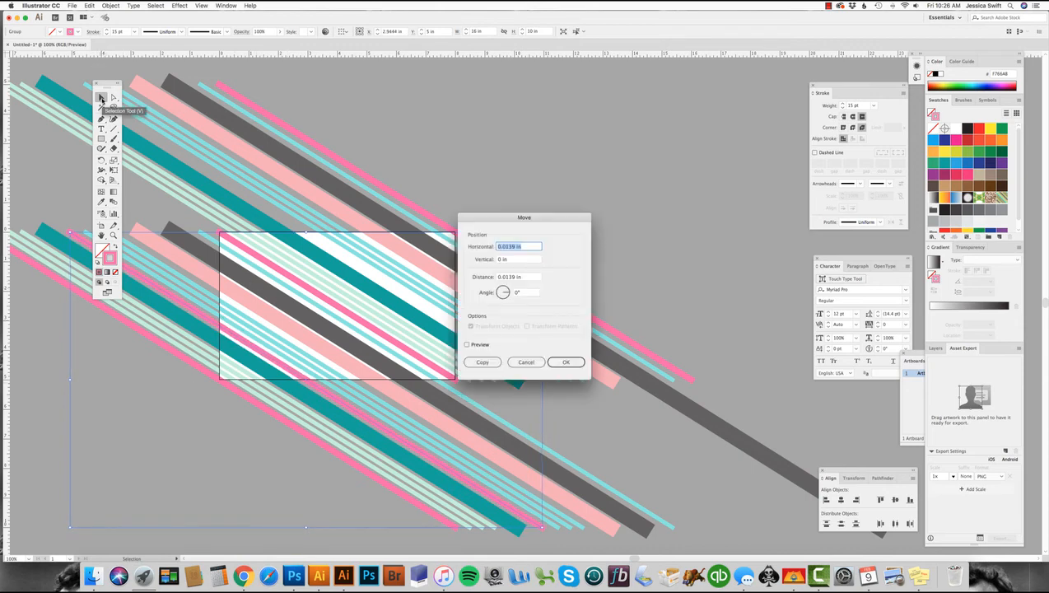
key("Tab")
key("Tab")
key("Tab")
key("Tab")
key("Tab")
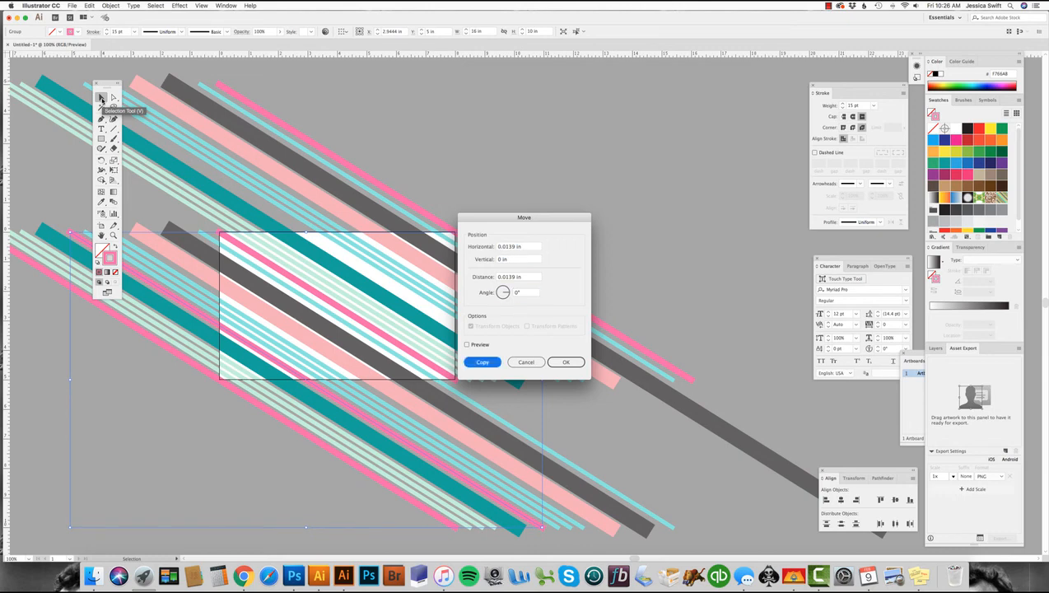
key("Tab")
key("Tab")
key("Tab")
type("8")
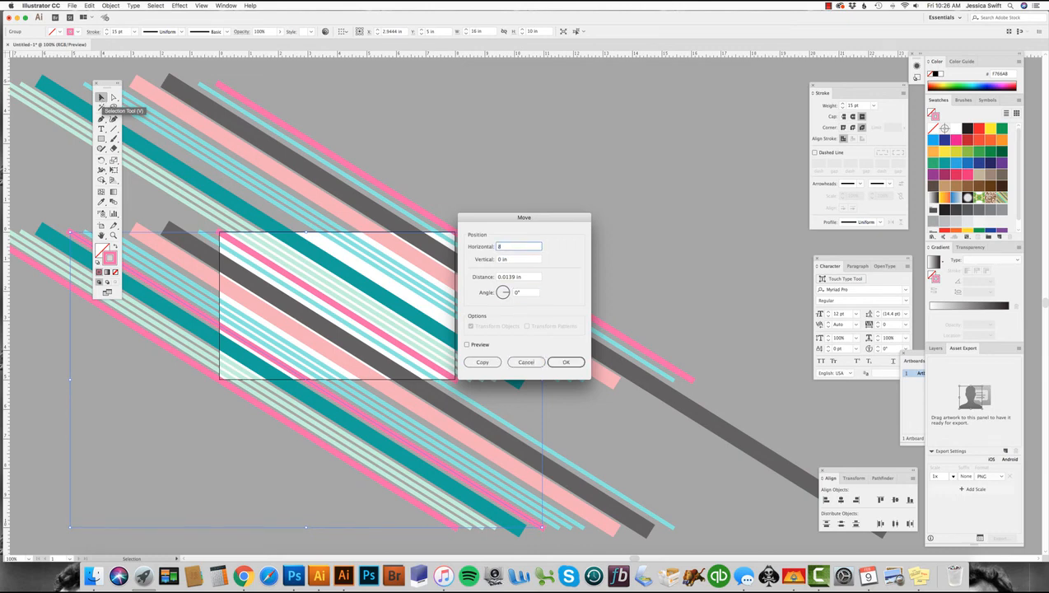
left_click(482, 362)
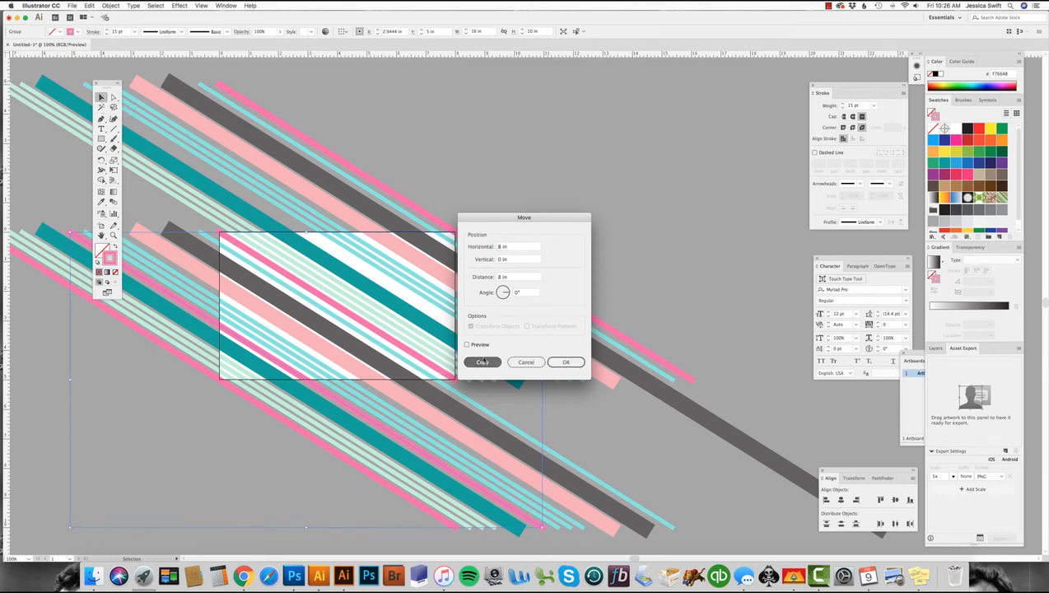
key("super+shift+a")
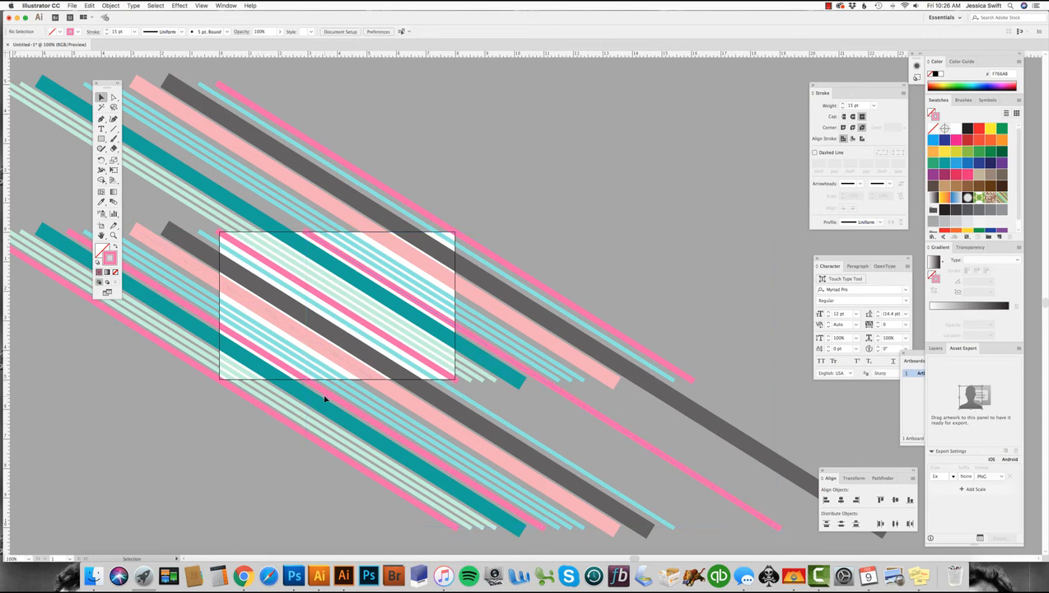
- Copy the pink stripe group just below the teal stripe with a move of 0 in horizontally and -5 in vertically
left_click(325, 397)
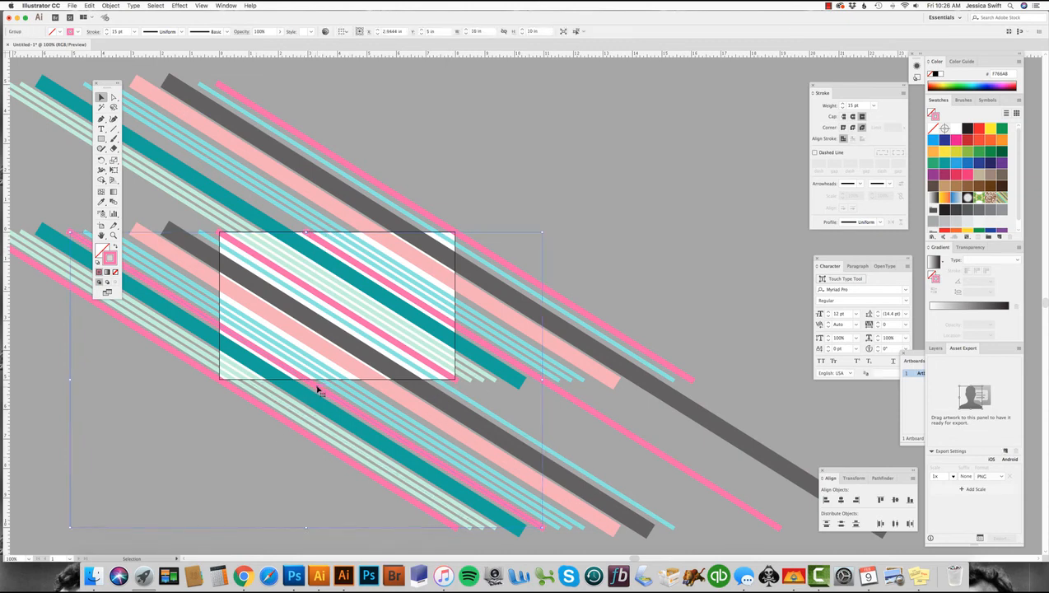
key("Return")
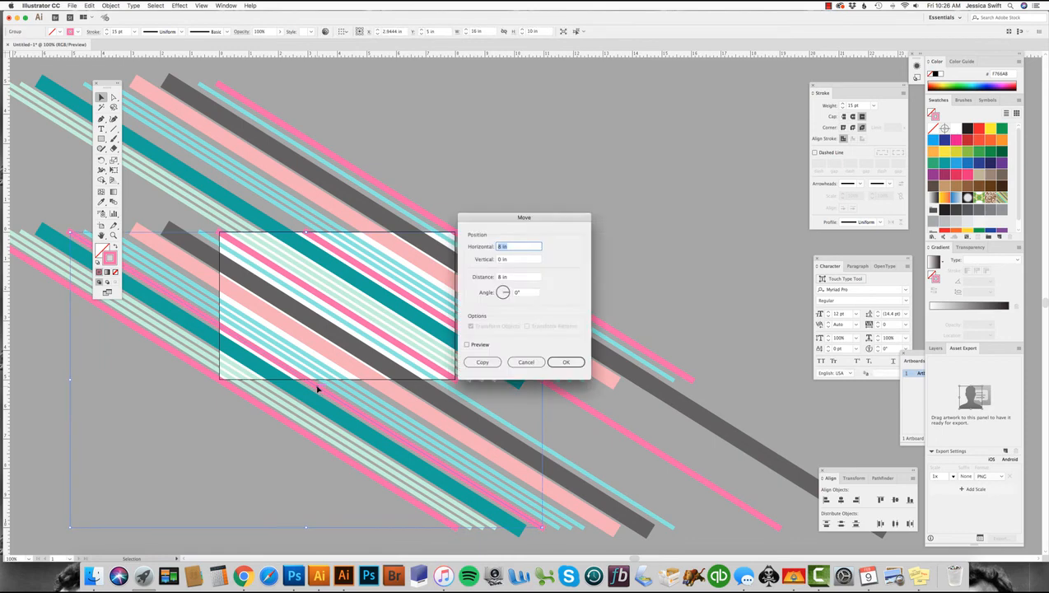
type("0")
key("Tab")
type("-5")
left_click(483, 363)
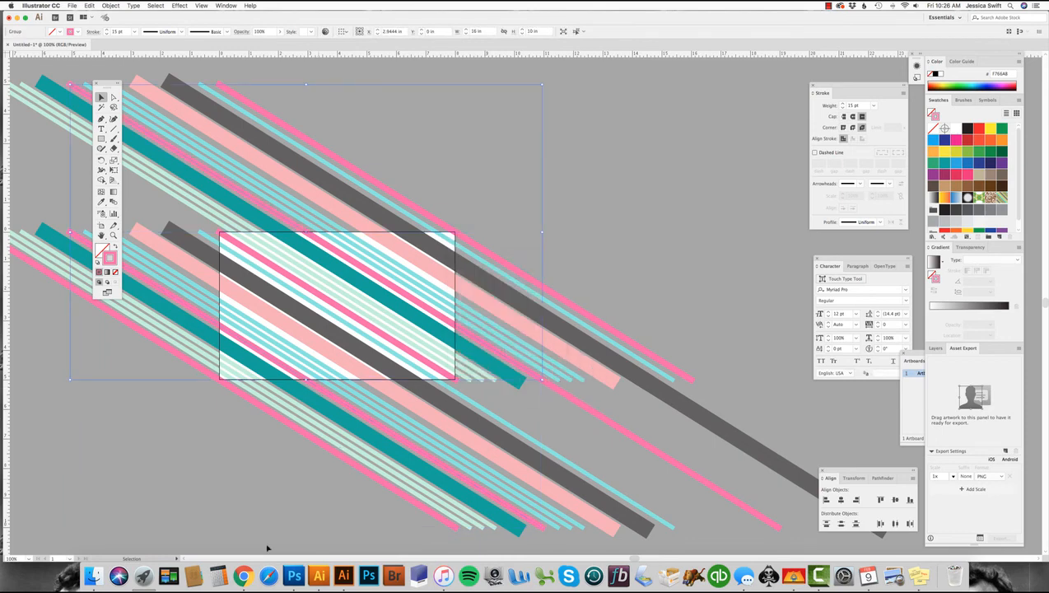
key("super+a")
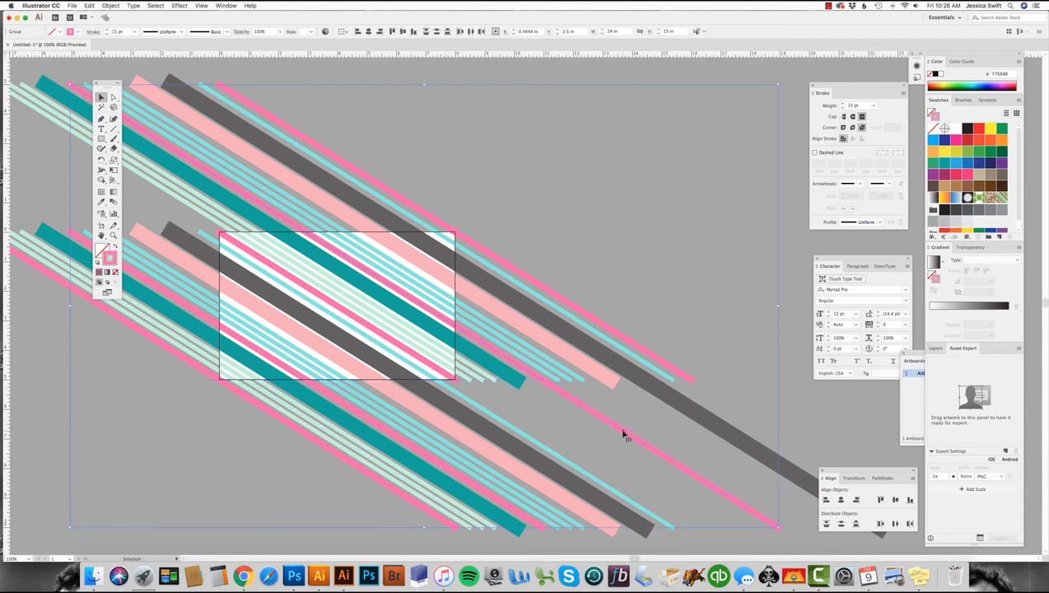
left_click(152, 478)
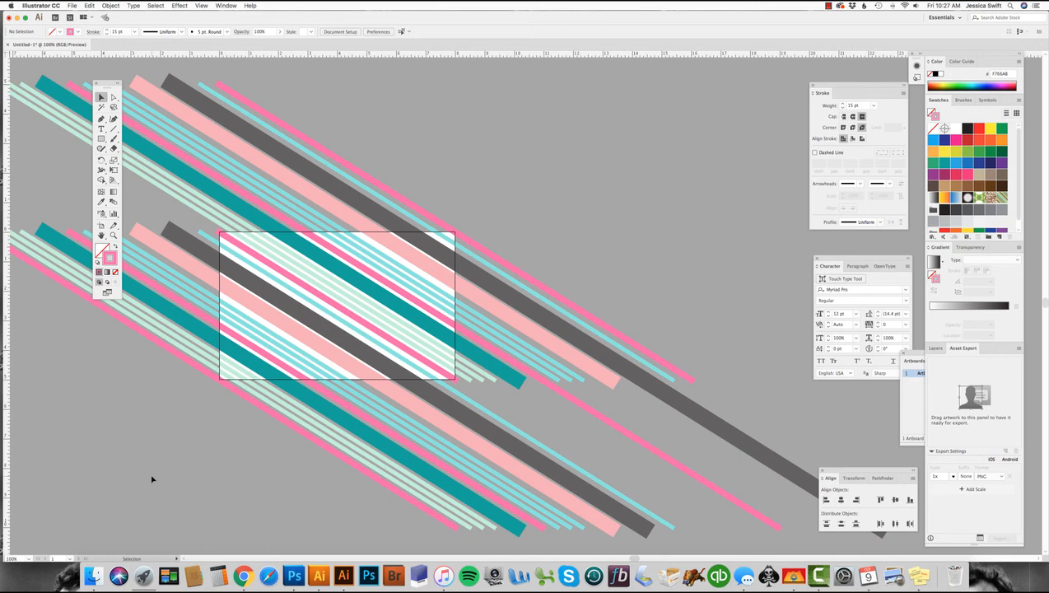
- Set the stroke to none and the fill to pale pink FFE2DC for a background shape
left_click(115, 272)
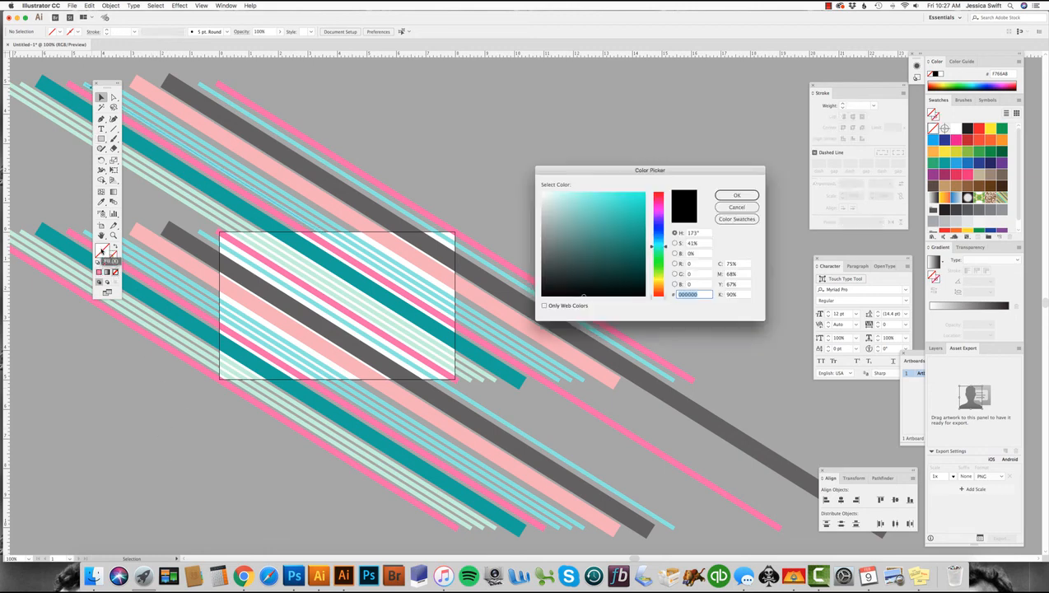
double_click(102, 250)
left_click_drag(659, 263, 659, 292)
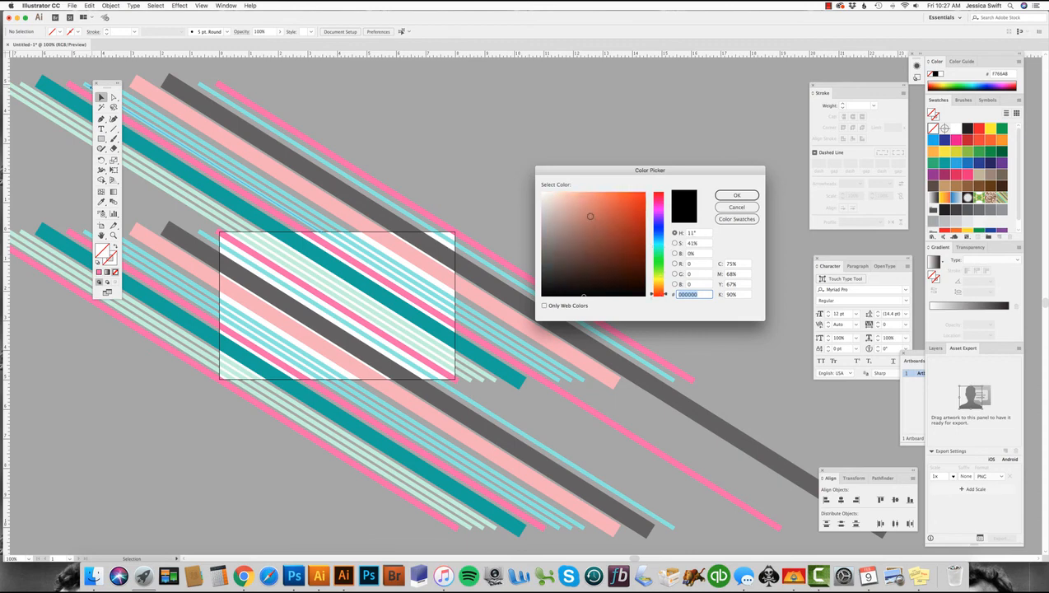
left_click(564, 191)
left_click_drag(564, 190, 556, 191)
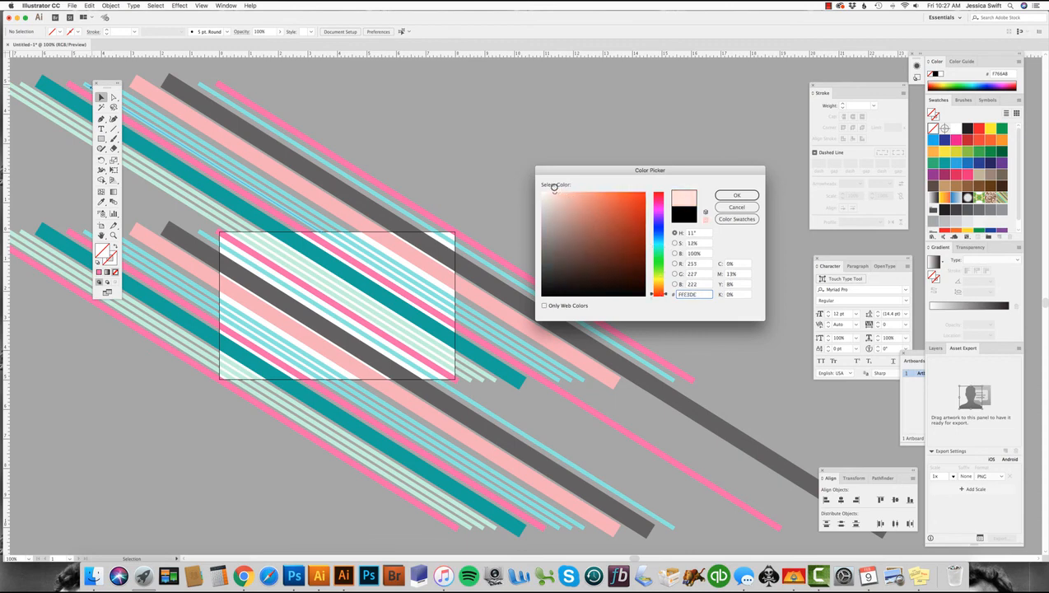
left_click(733, 196)
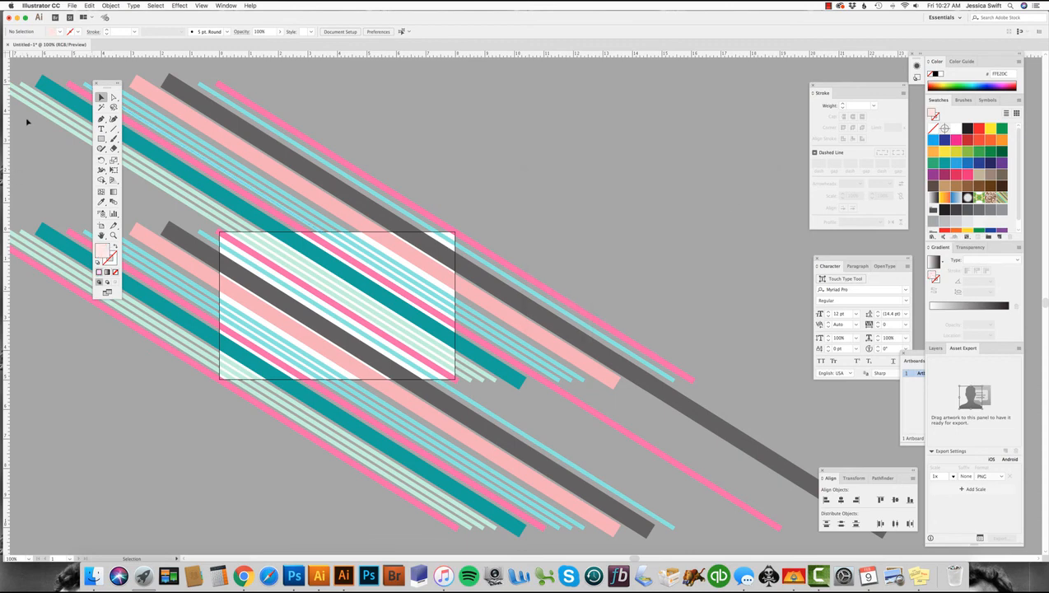
- Draw an 8 by 5 in rectangle from the artboard's top-left corner and send it to the back
left_click(101, 138)
left_click(220, 233)
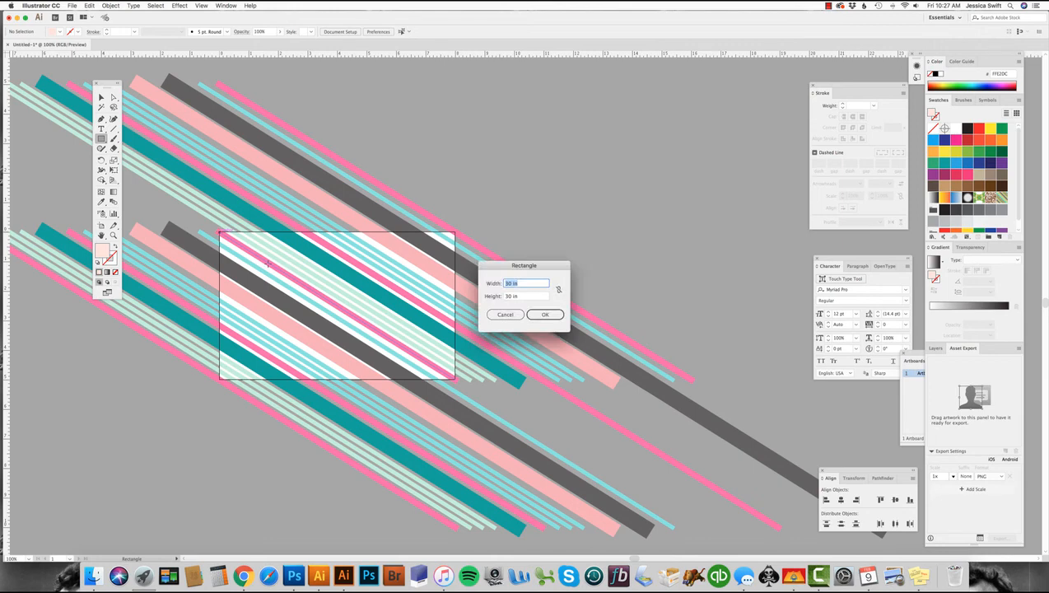
type("8")
key("Tab")
type("5")
left_click(545, 315)
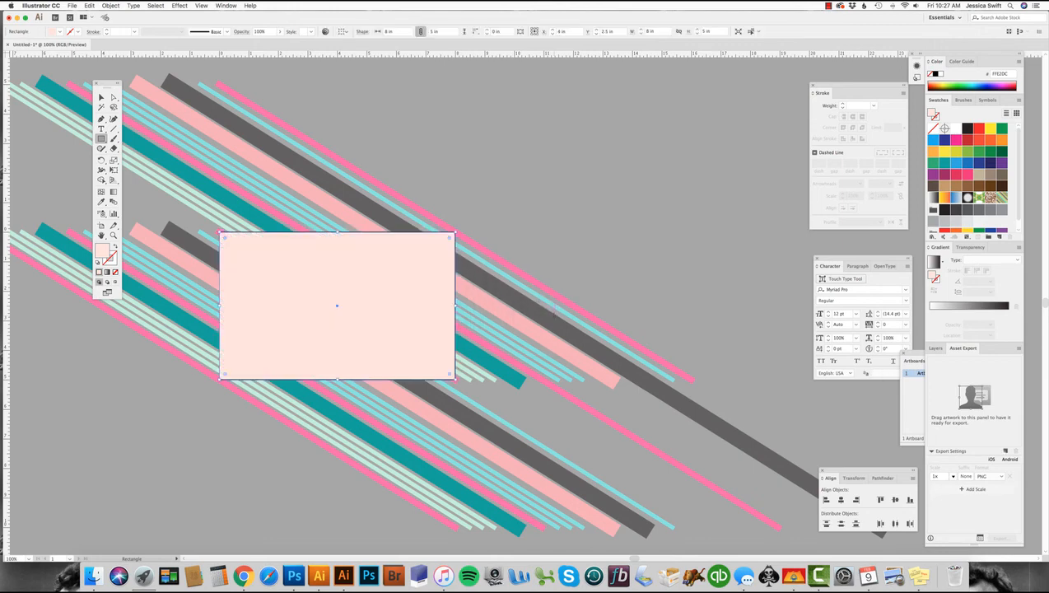
left_click(111, 6)
mouse_move(148, 23)
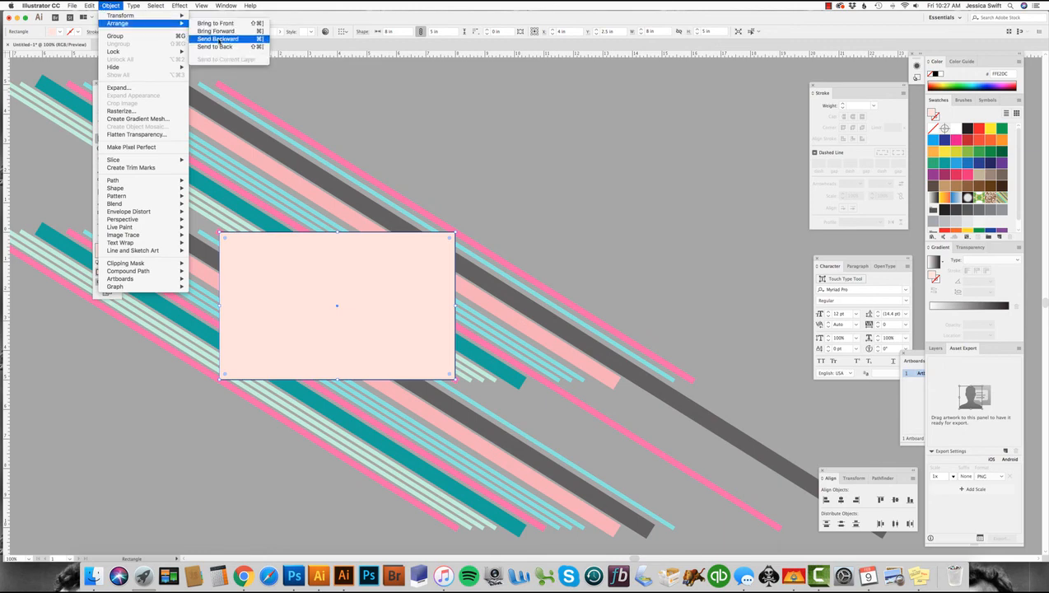
left_click(221, 47)
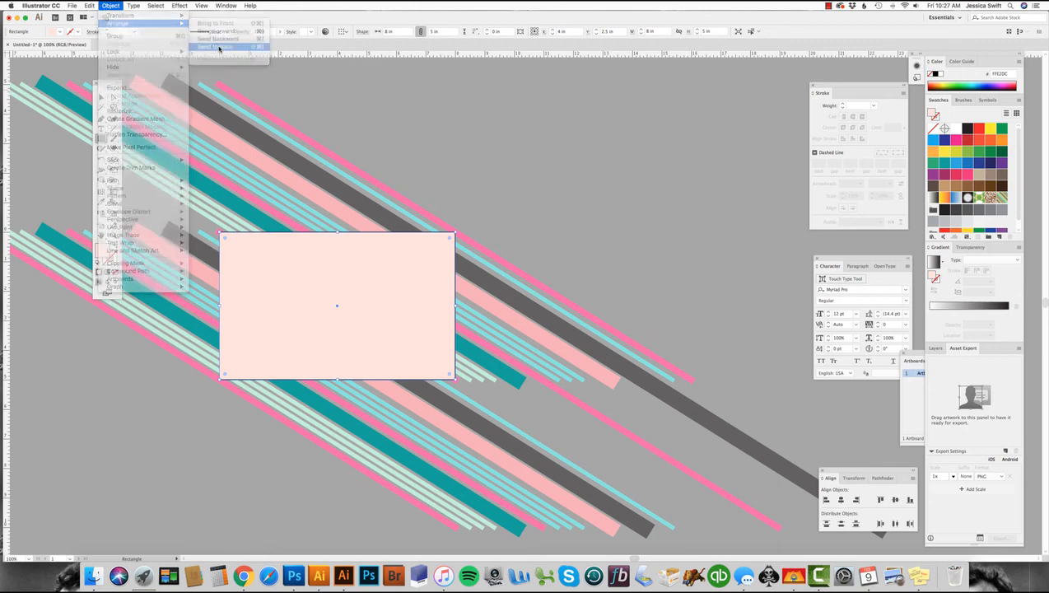
- Paste a copy of the background rectangle in back and remove the copy's fill
left_click(72, 6)
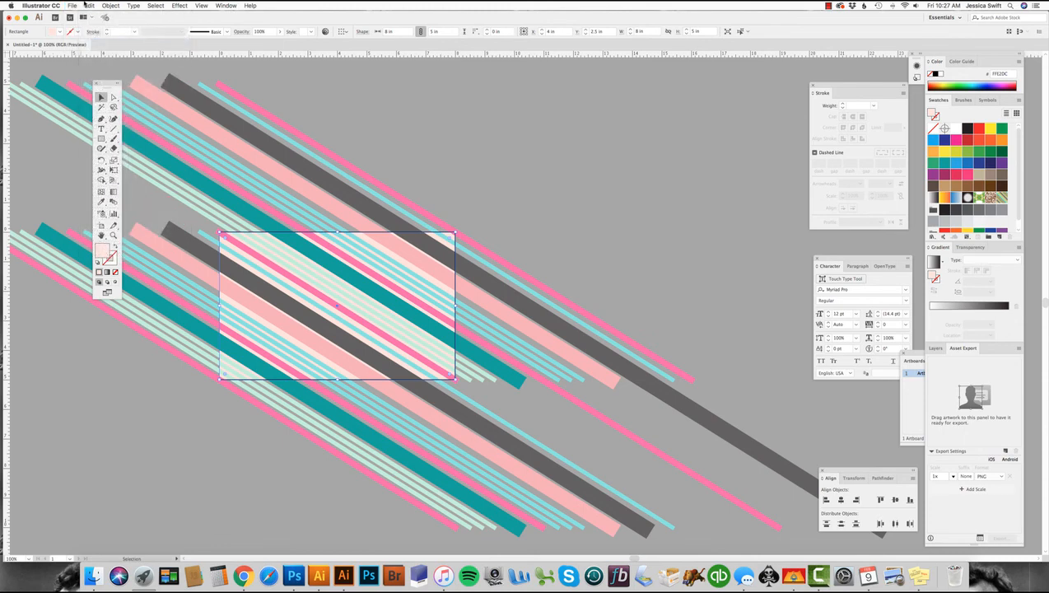
left_click(89, 6)
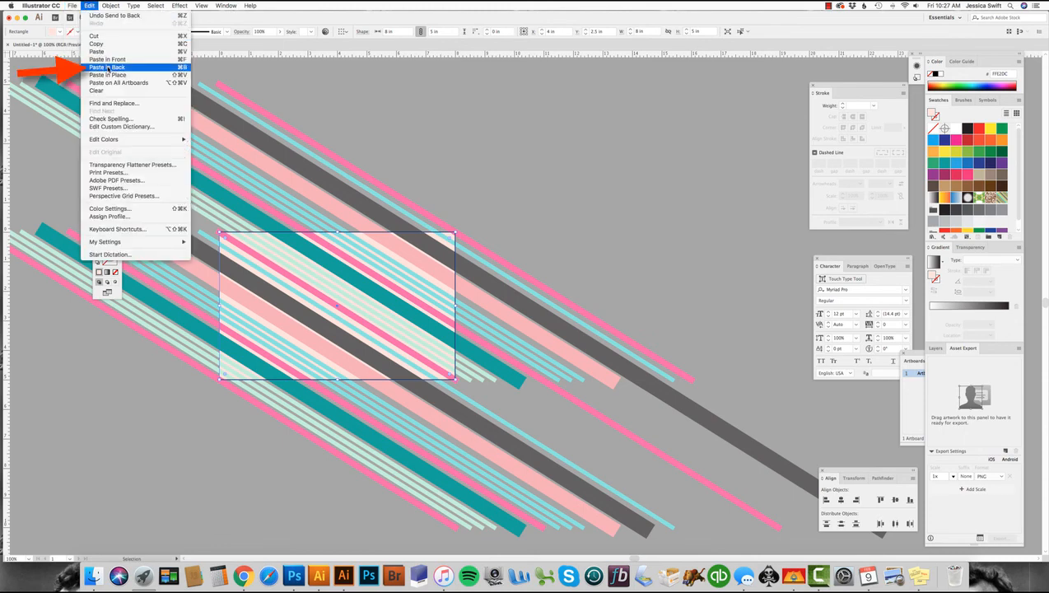
left_click(107, 67)
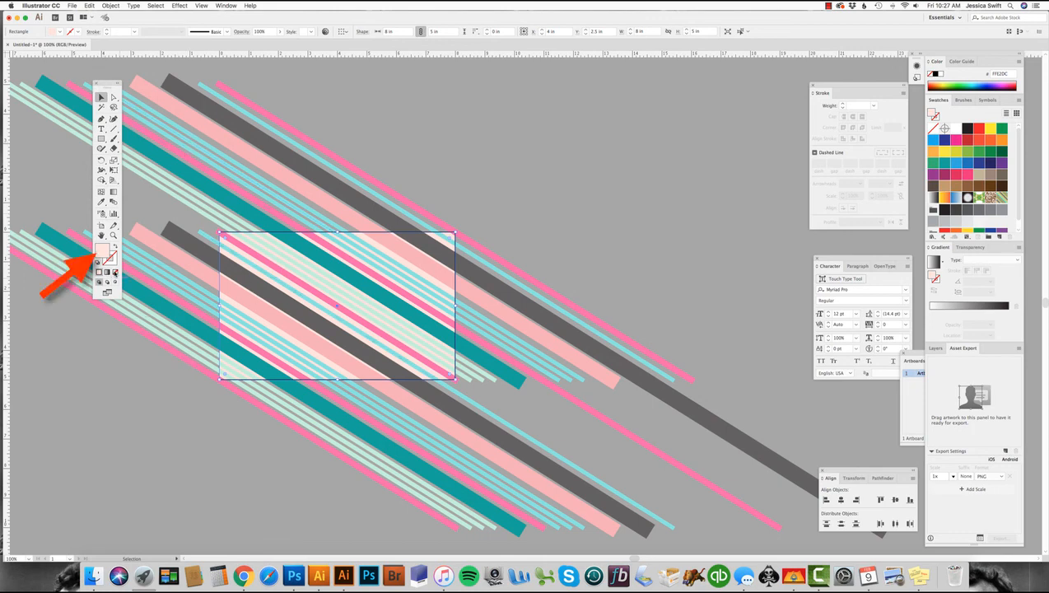
left_click(115, 272)
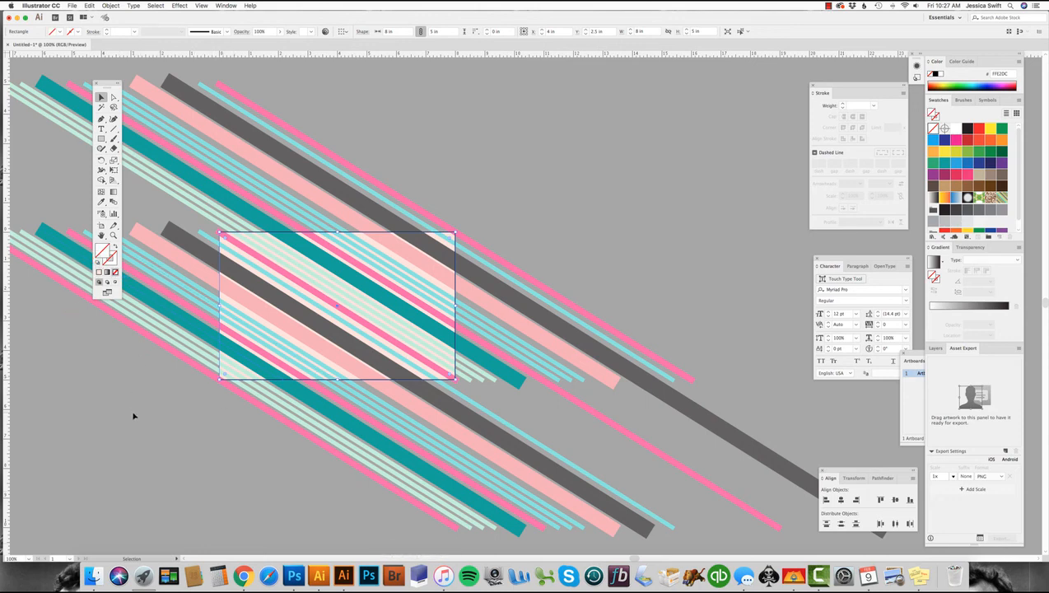
- Send the unfilled rectangle copy to the back, behind all the artwork, and deselect it
left_click(110, 6)
mouse_move(123, 23)
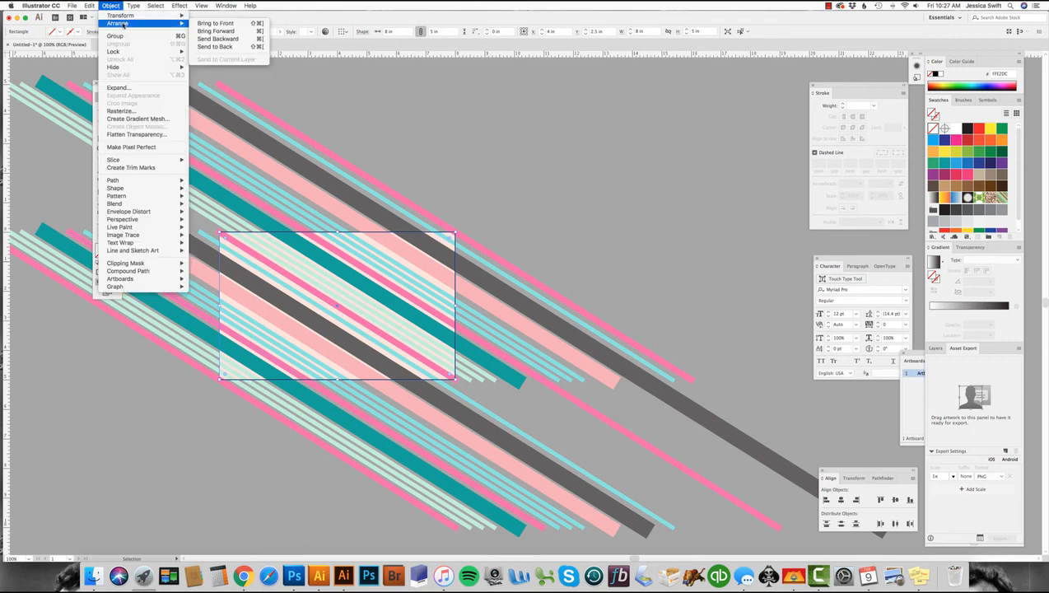
left_click(240, 47)
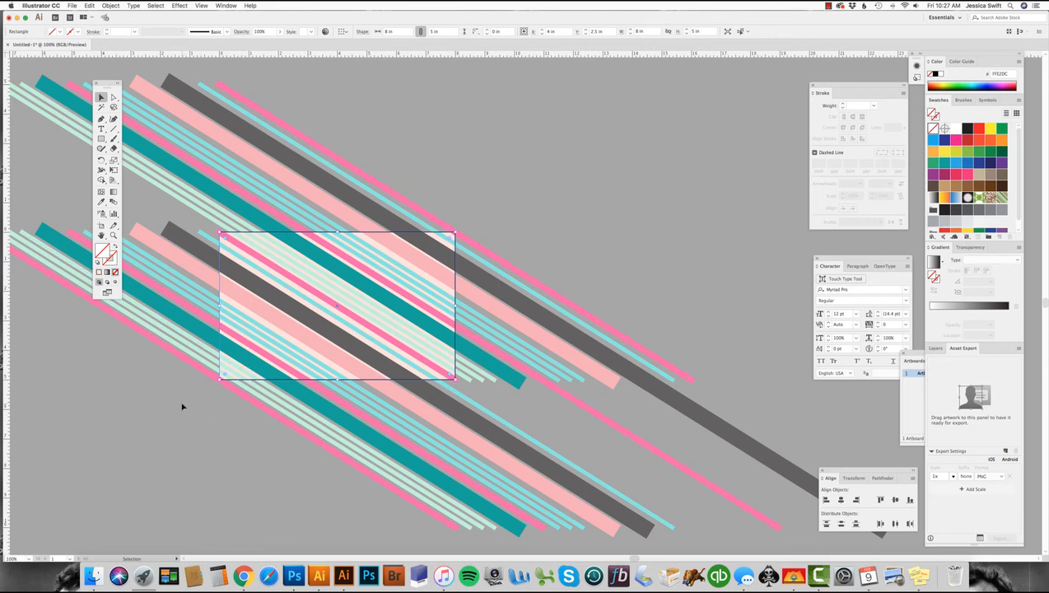
left_click(123, 369)
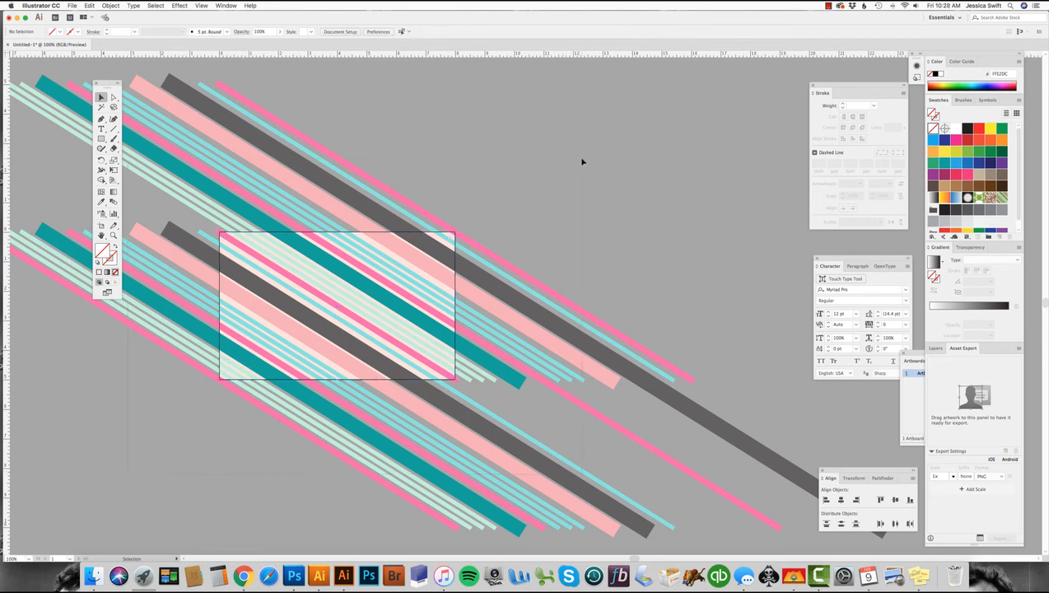
- Make a pattern swatch from all the artwork, keeping the Grid tile type and the 8 by 5 in tile
key("super+a")
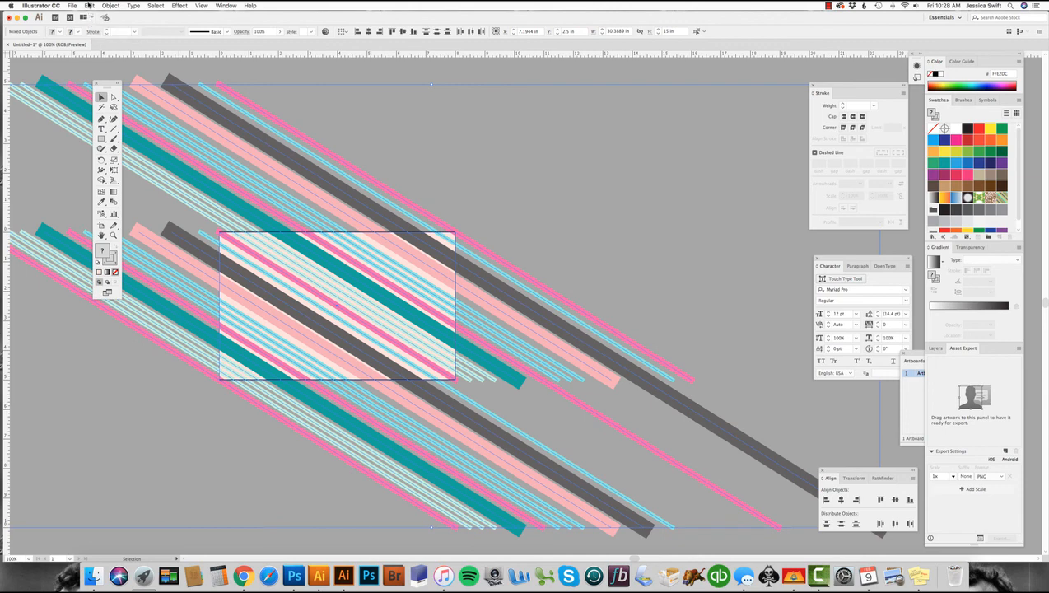
left_click(88, 6)
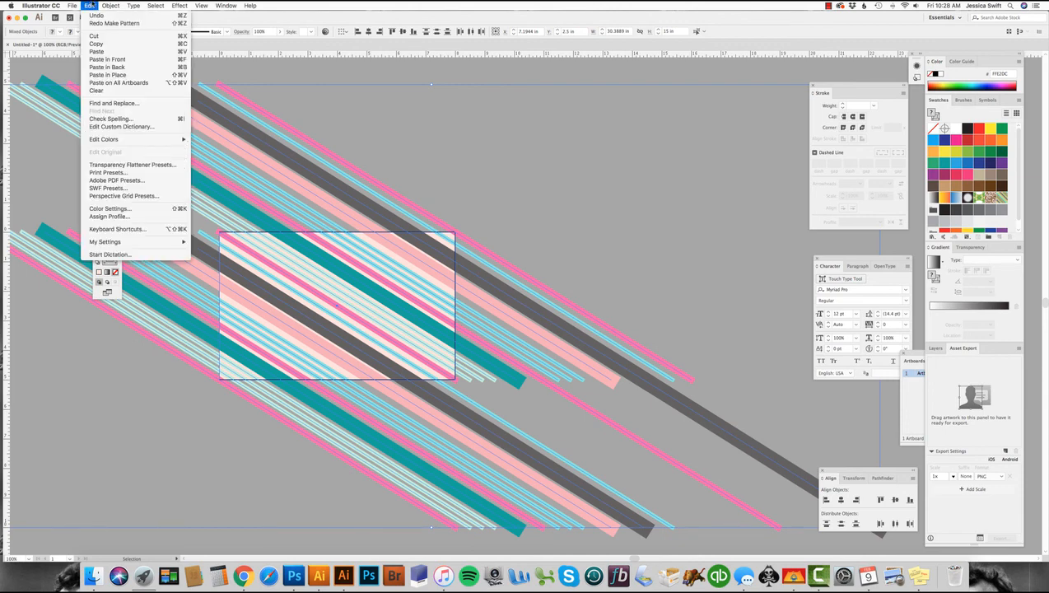
mouse_move(112, 7)
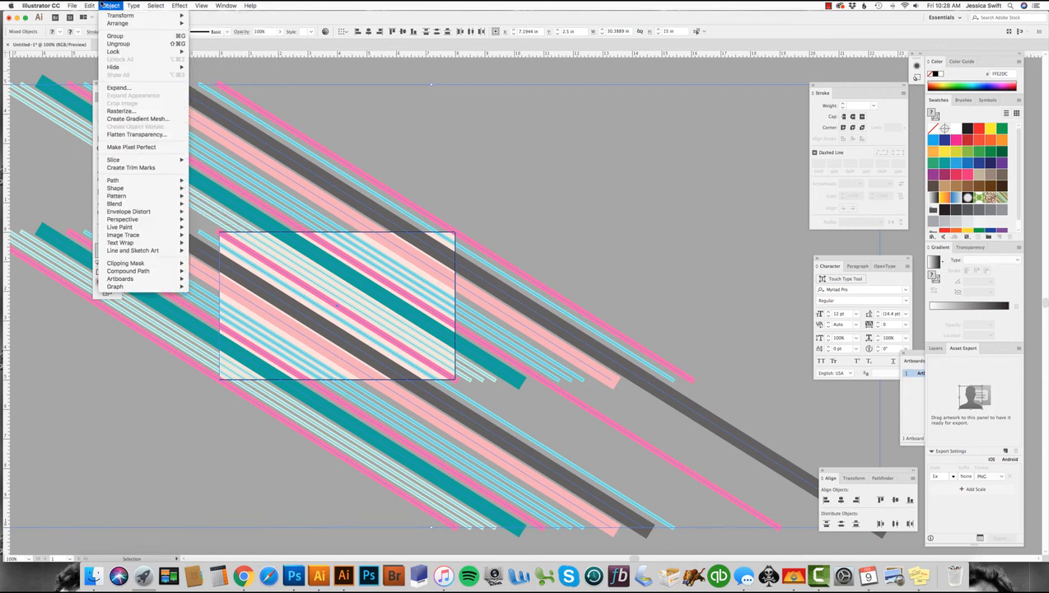
mouse_move(116, 196)
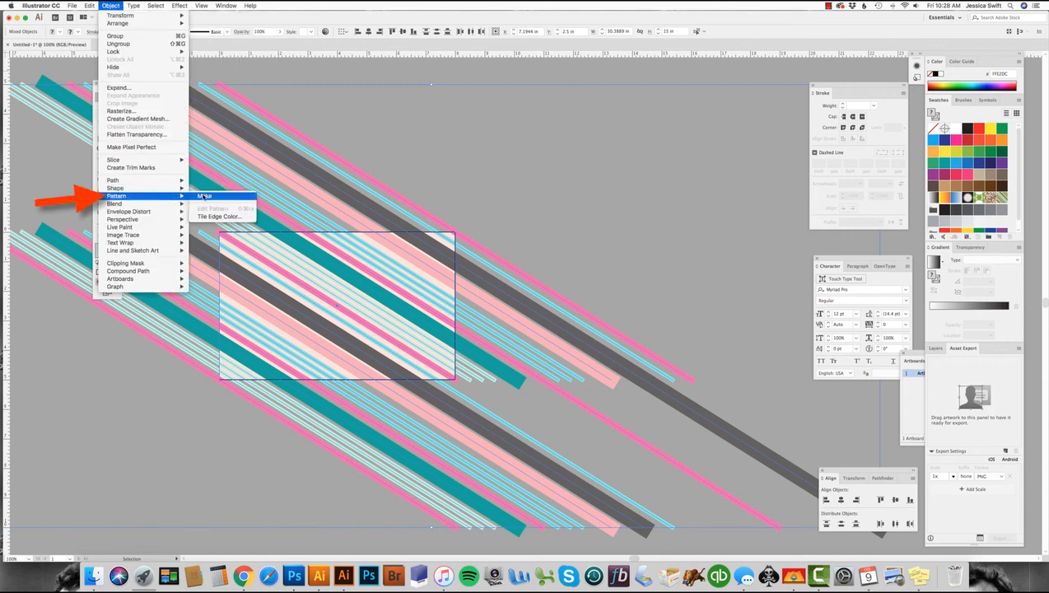
left_click(204, 196)
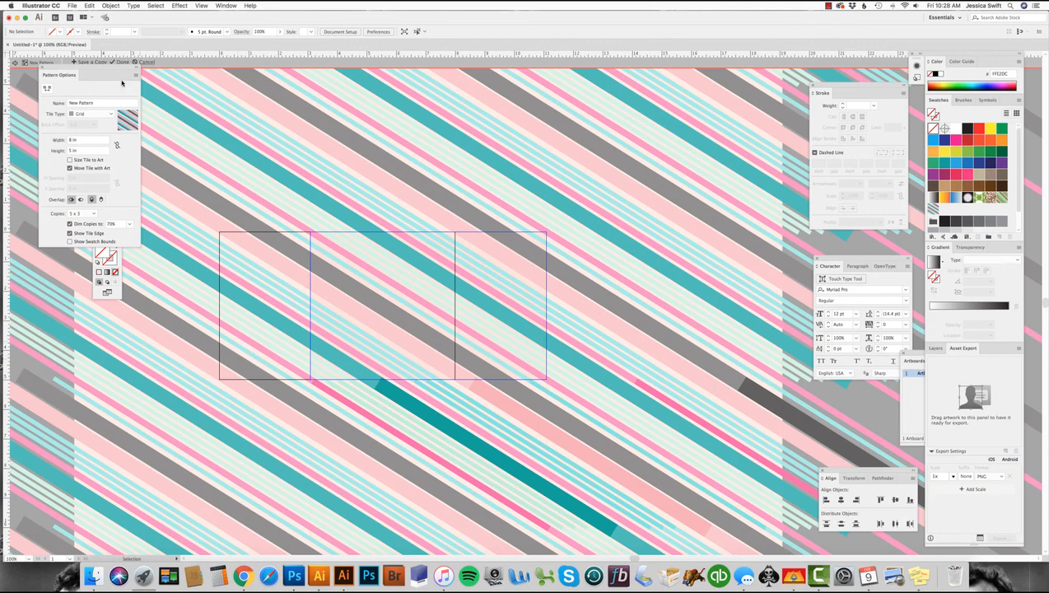
left_click_drag(122, 78, 100, 108)
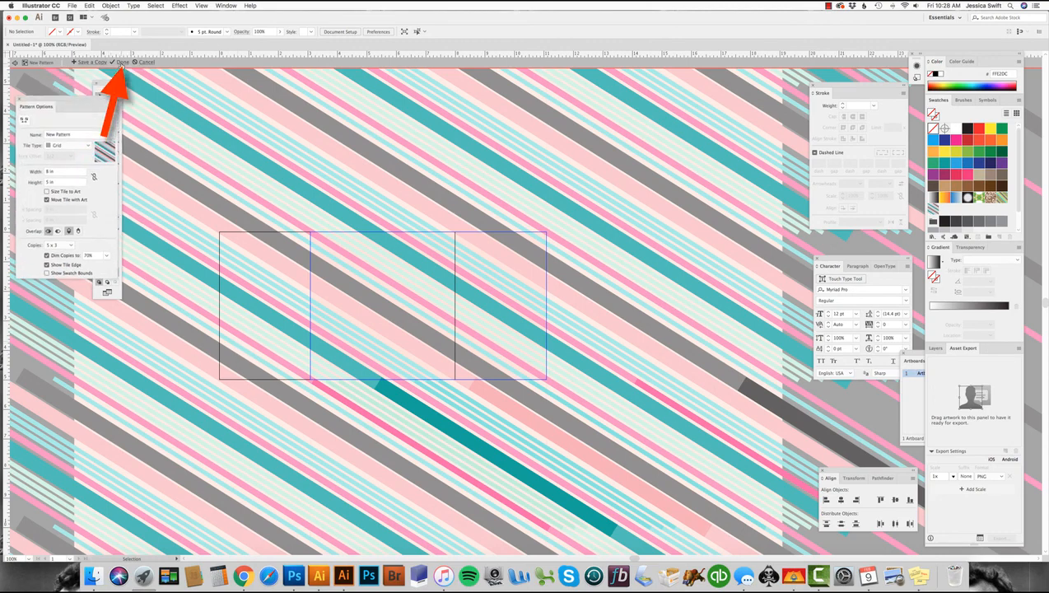
left_click(122, 63)
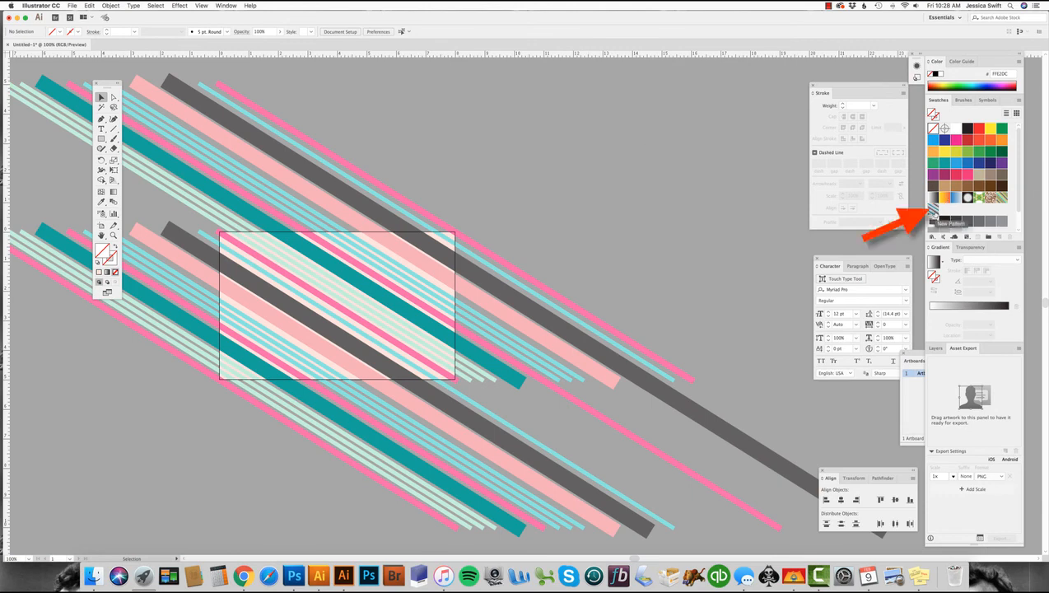
- Draw a 25 by 25 in square on the empty canvas to the right of the stripe artwork
left_click(102, 236)
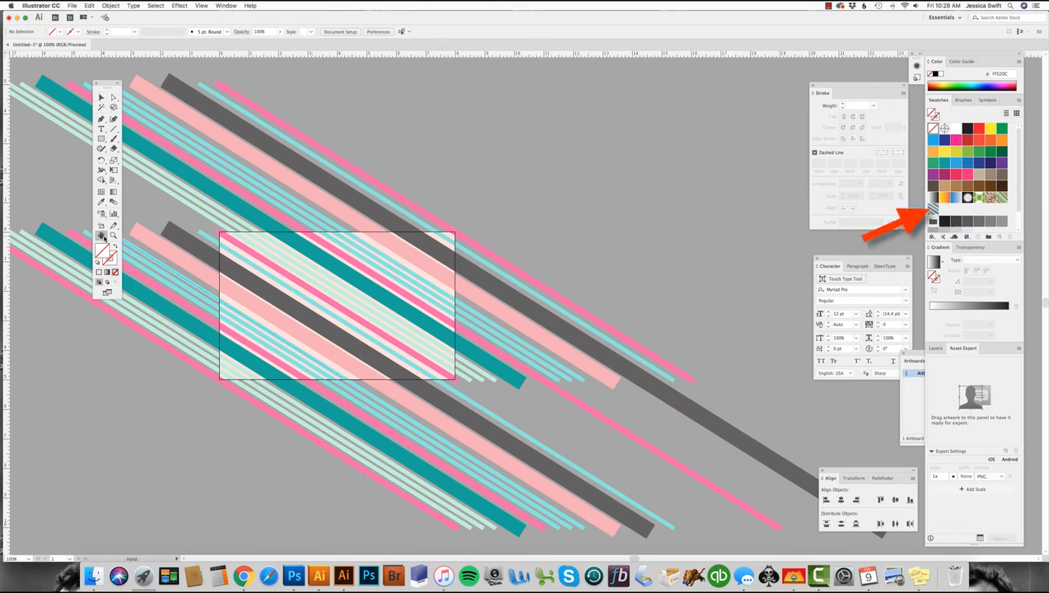
left_click_drag(672, 236, 334, 228)
left_click_drag(634, 227, 297, 198)
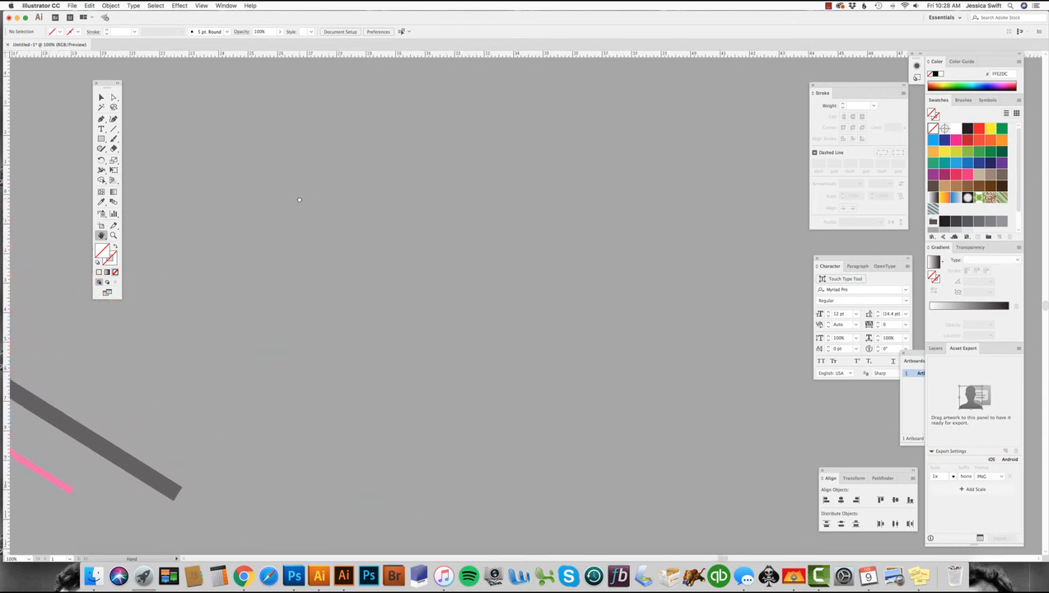
left_click(101, 139)
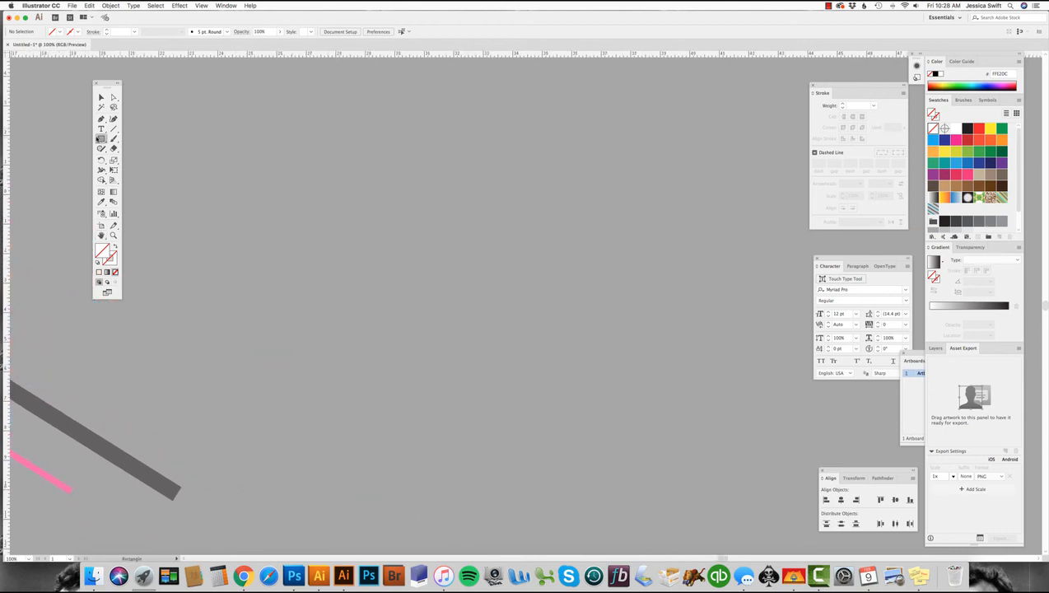
left_click(170, 102)
type("25")
key("Tab")
type("25")
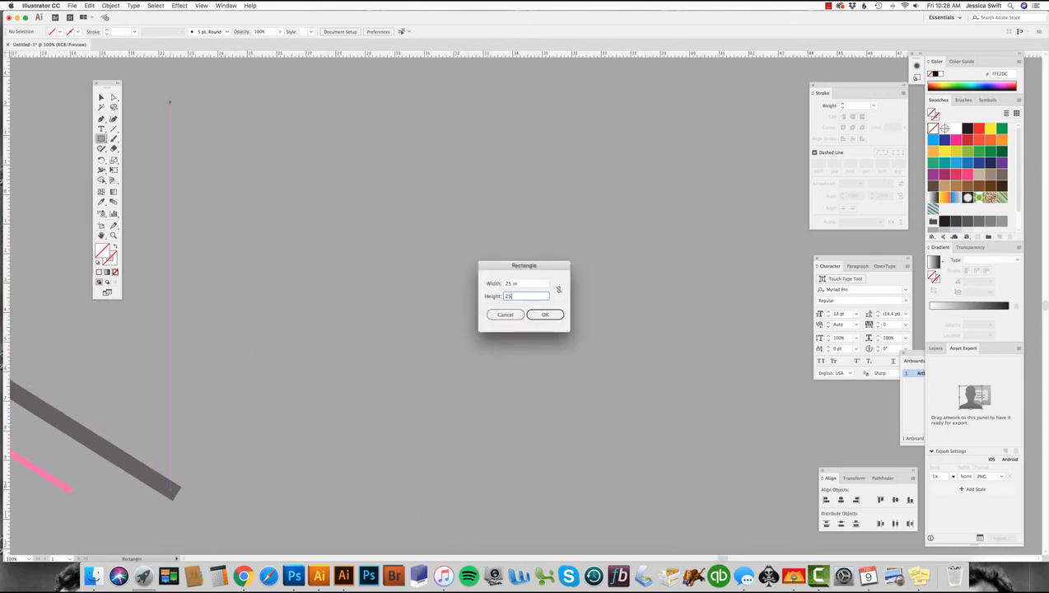
key("Return")
- Fill the square with the new pink, teal and gray stripe pattern, comparing it with the earlier green and orange stripe pattern
key("super+minus")
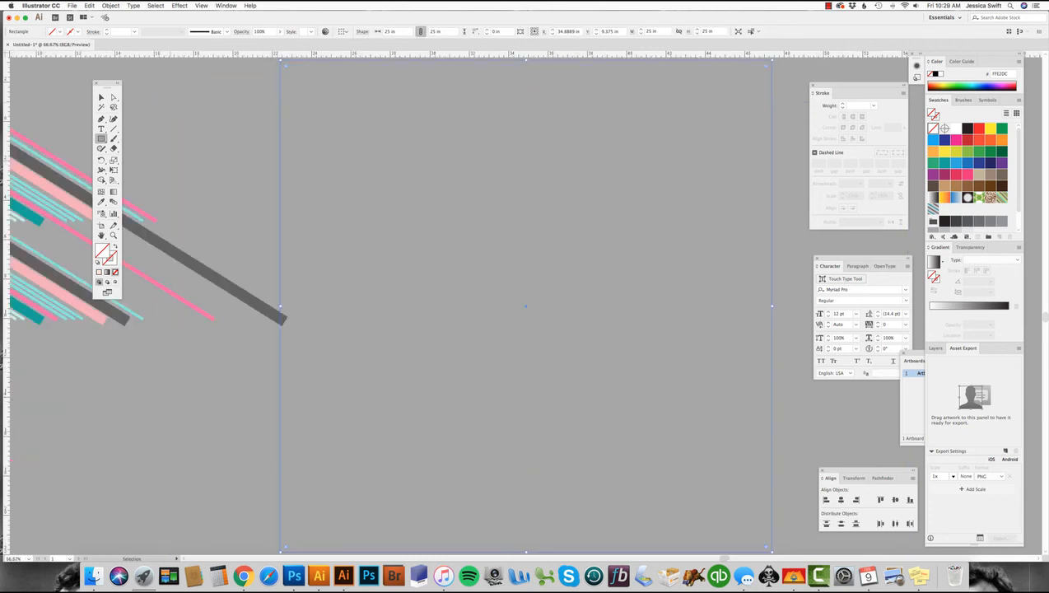
key("super+minus")
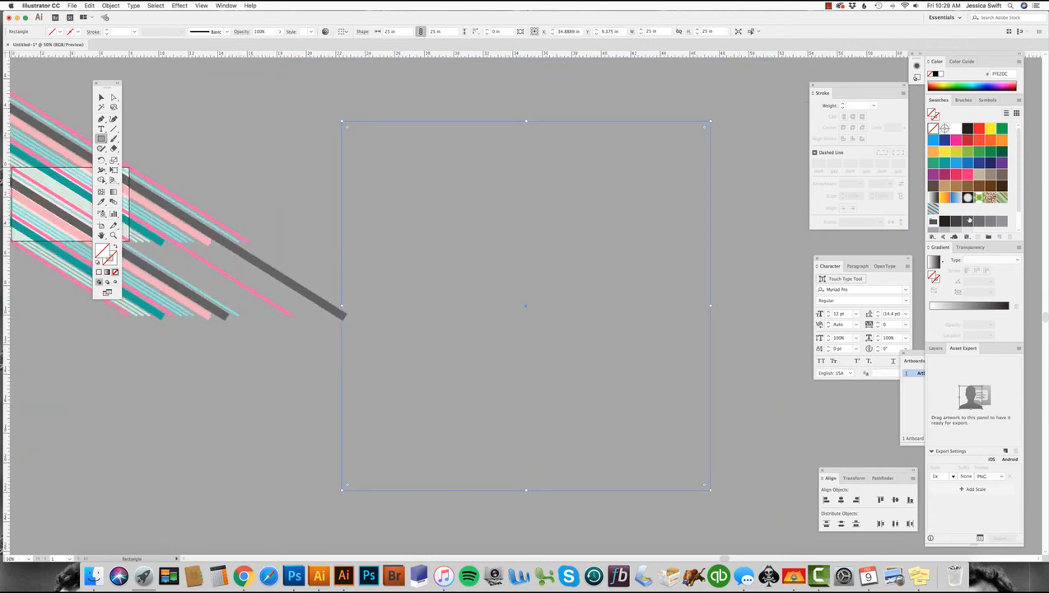
left_click(932, 207)
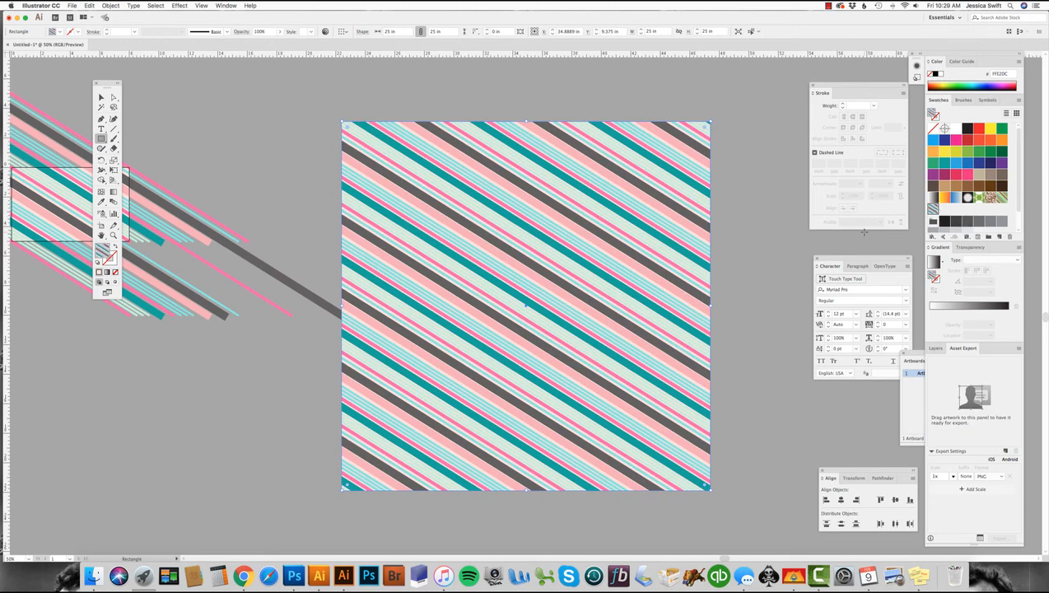
left_click(1001, 199)
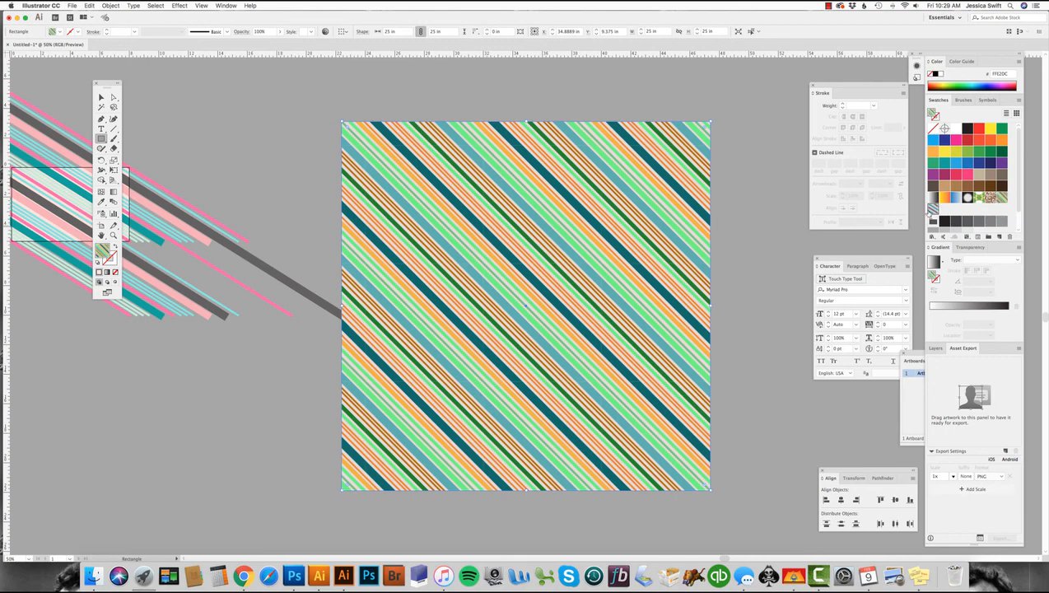
left_click(934, 209)
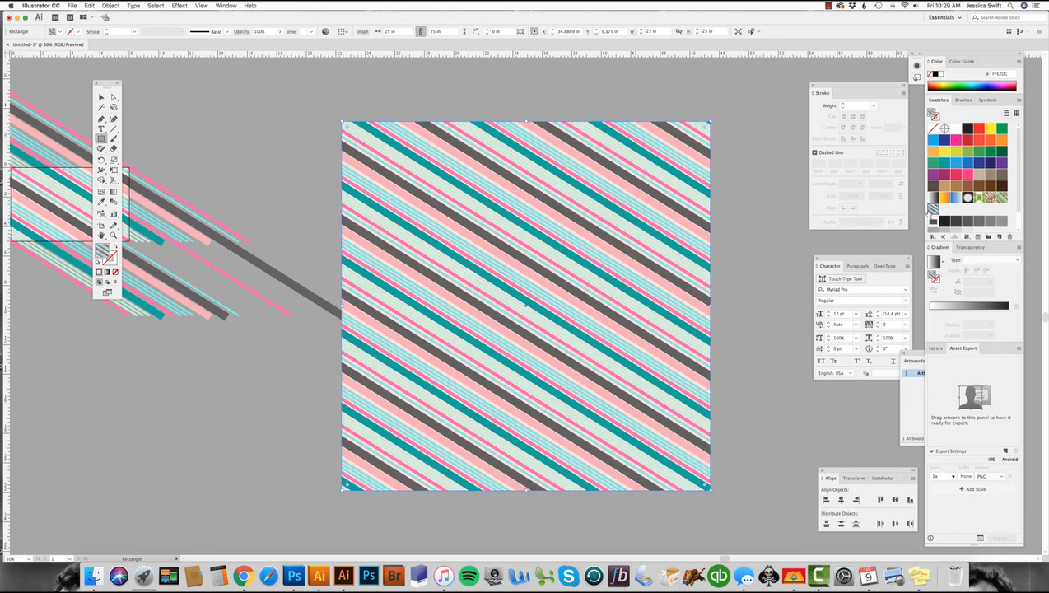